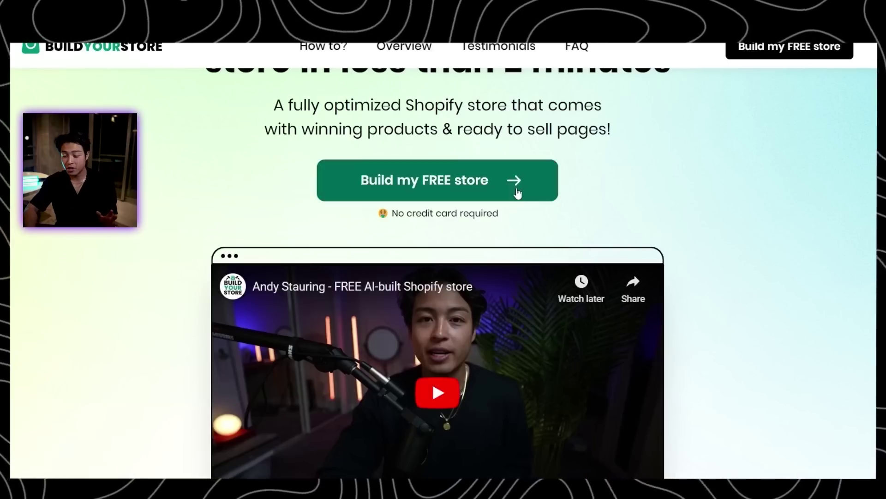
Open the free store signup form and enter the full name and e-mail address
click(476, 187)
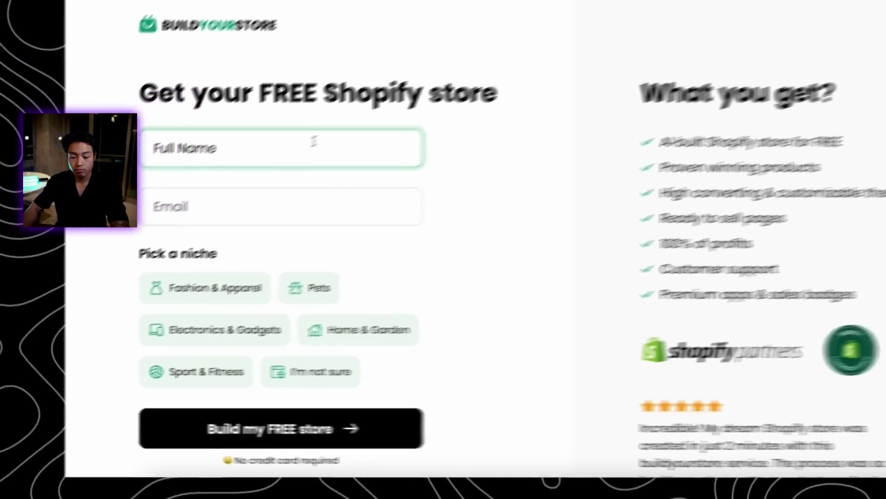
text(andy youtube)
key(Tab)
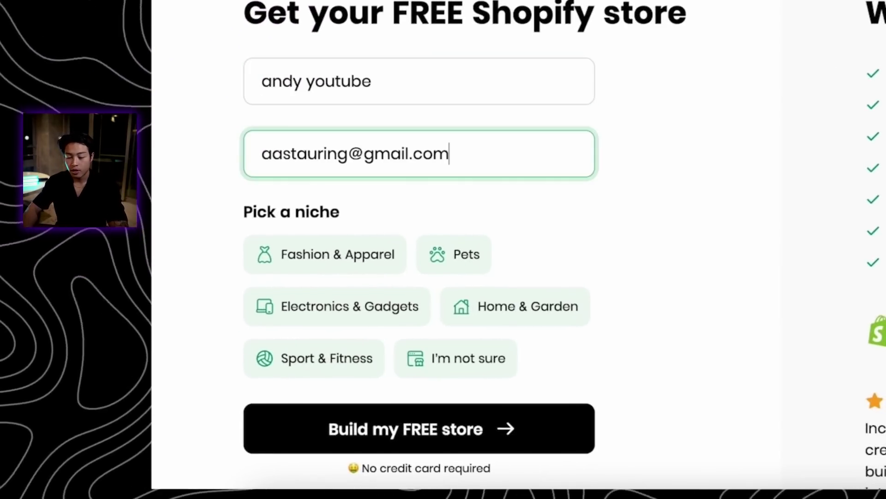
click(552, 215)
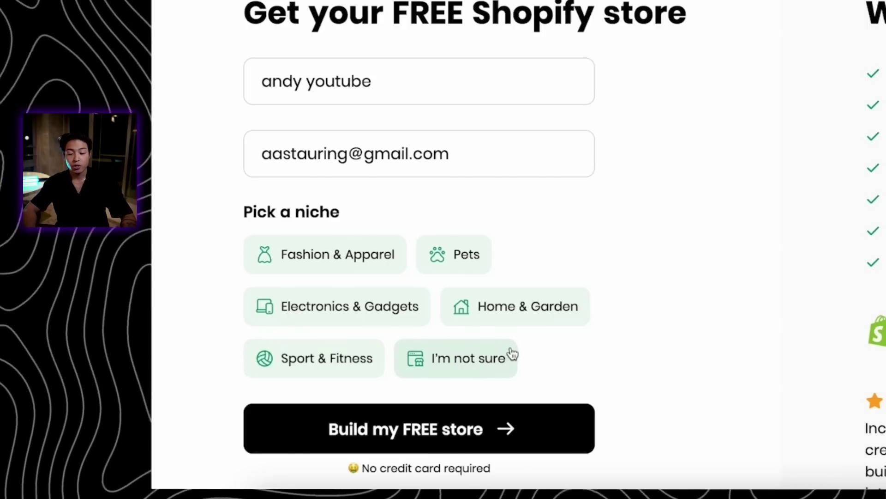
Choose the Fashion & Apparel niche, build the store, and copy its login e-mail
click(370, 262)
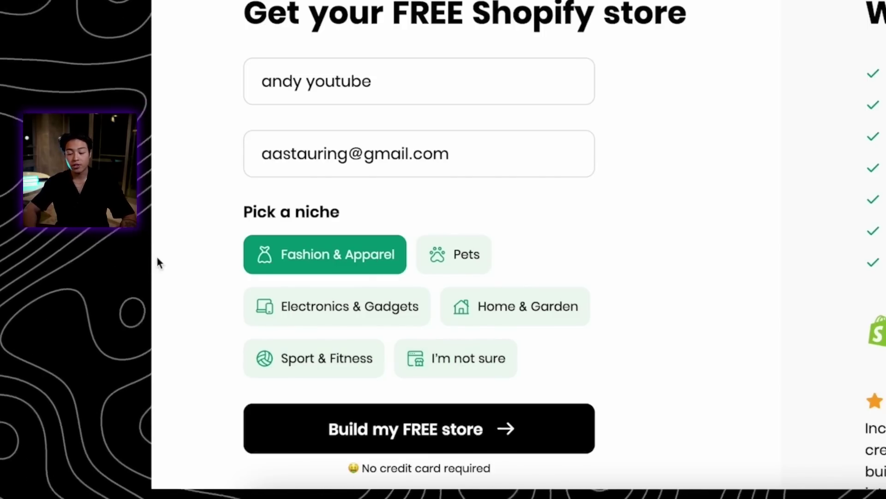
click(418, 428)
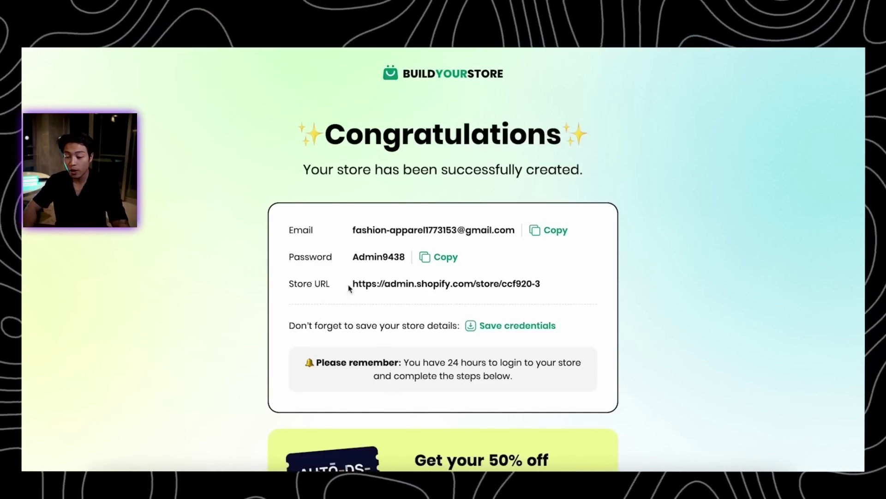
click(554, 231)
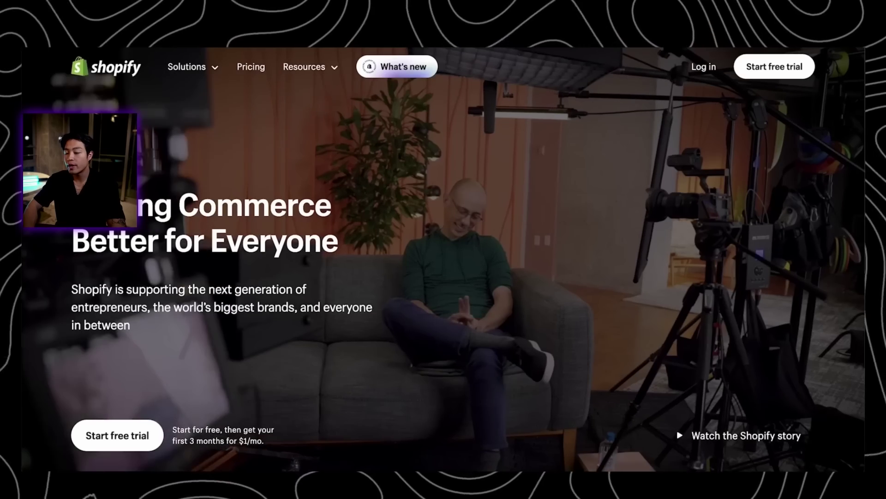
Log in to the new store's Shopify admin using the copied e-mail and password
click(703, 67)
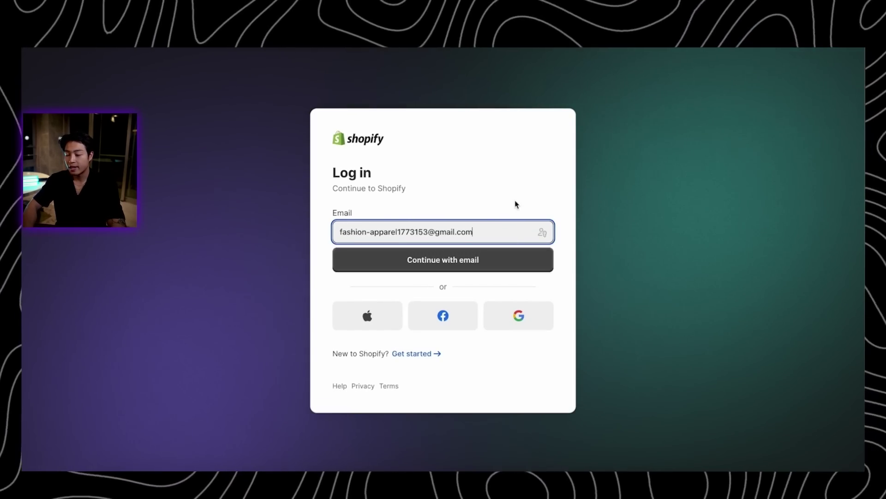
click(460, 260)
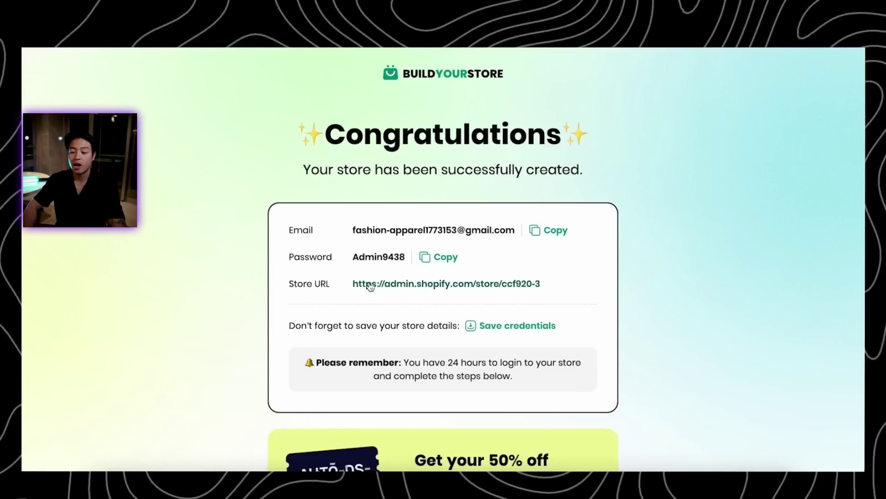
click(437, 260)
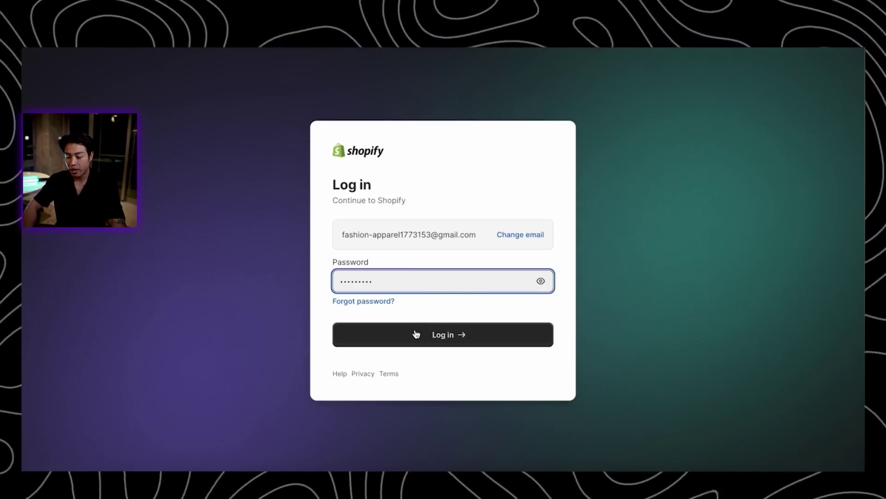
click(452, 339)
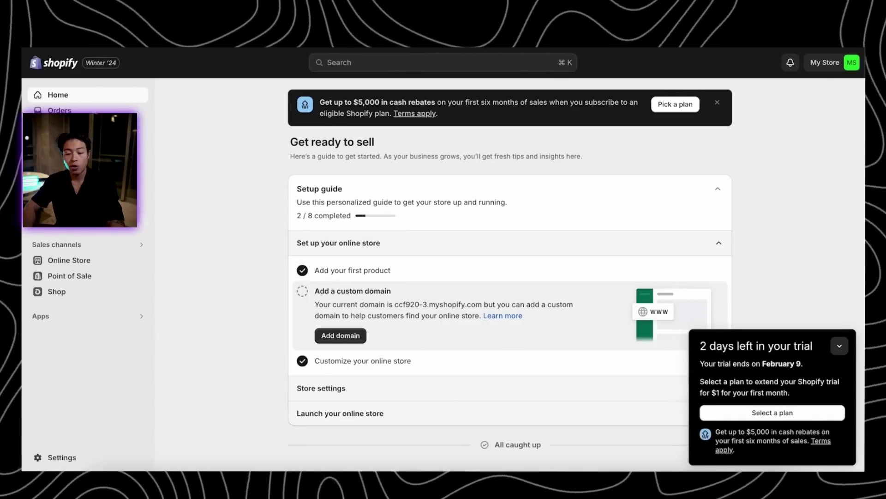
Open the current Fashion Theme in the theme editor with the mobile preview
click(79, 262)
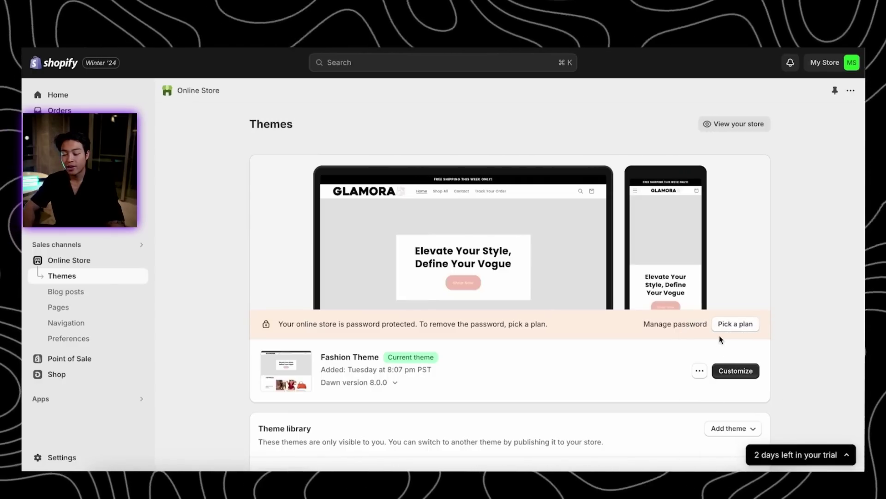
click(723, 368)
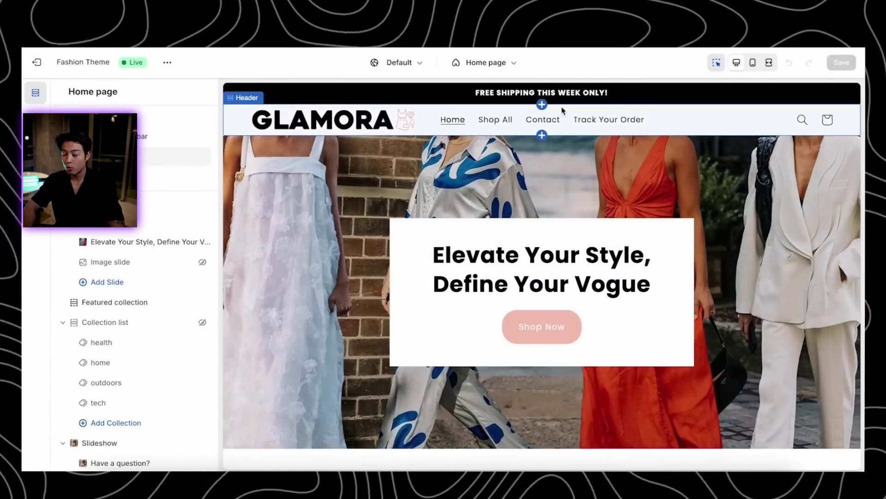
click(754, 64)
Browse the mobile home page, preview the Shop Now product page, then return to Themes
scroll(571, 264, down, 5)
scroll(571, 269, down, 5)
scroll(571, 268, up, 10)
scroll(571, 269, down, 15)
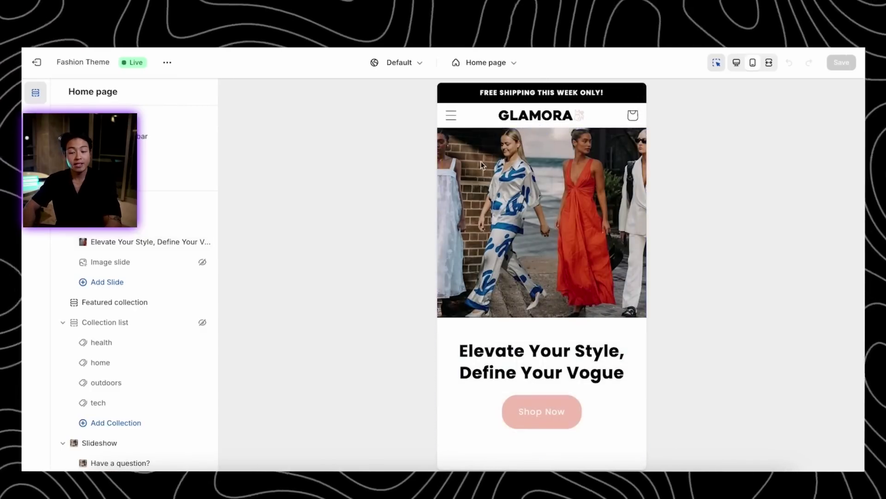
scroll(502, 276, down, 15)
scroll(502, 275, up, 15)
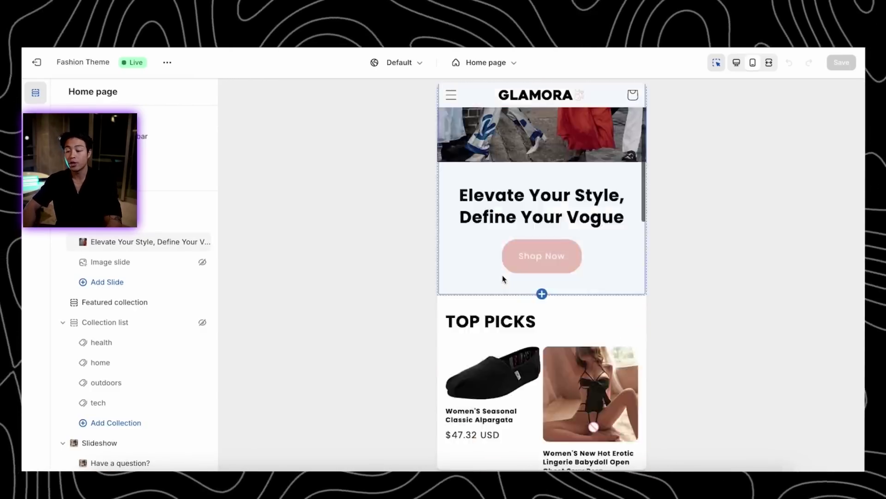
scroll(509, 311, down, 5)
scroll(512, 237, up, 6)
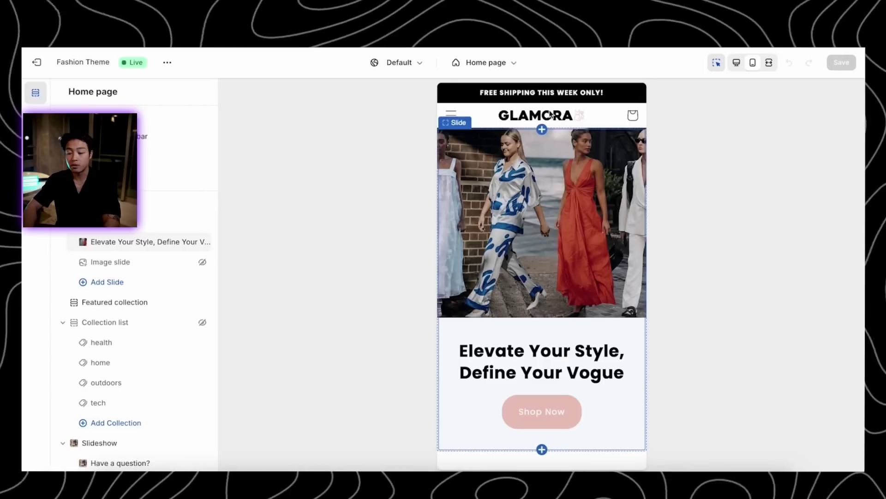
scroll(613, 301, down, 2)
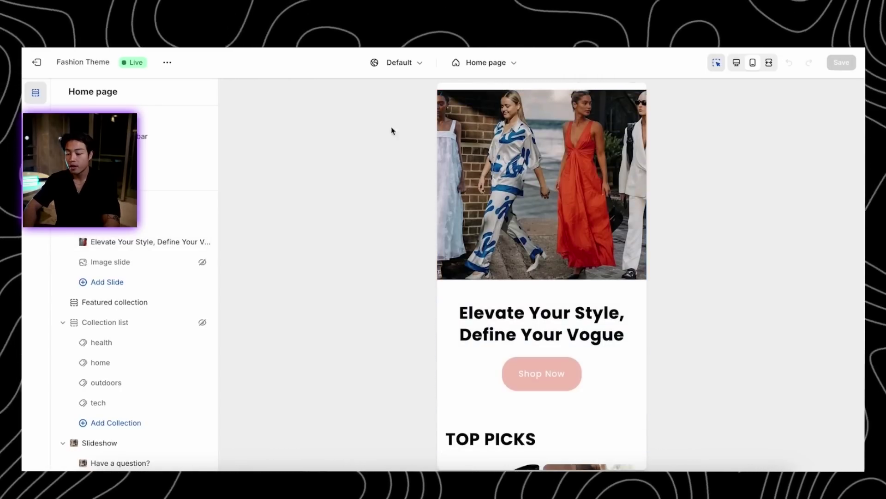
scroll(588, 376, down, 2)
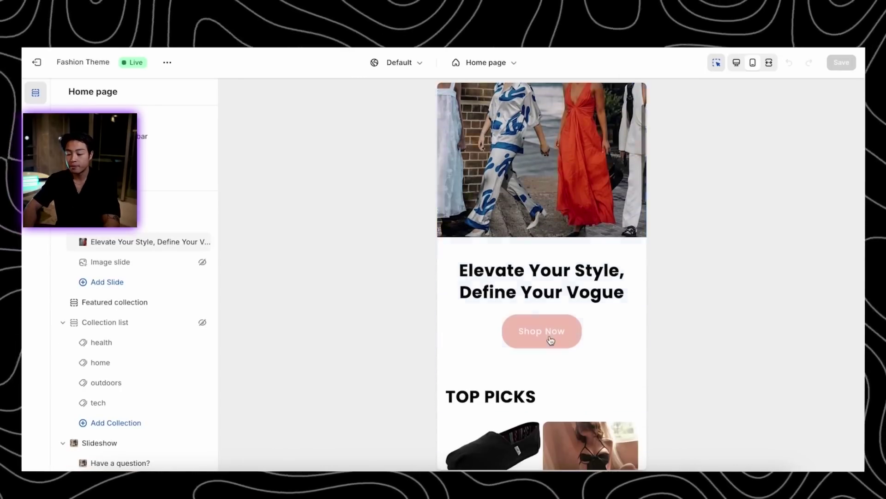
click(550, 336)
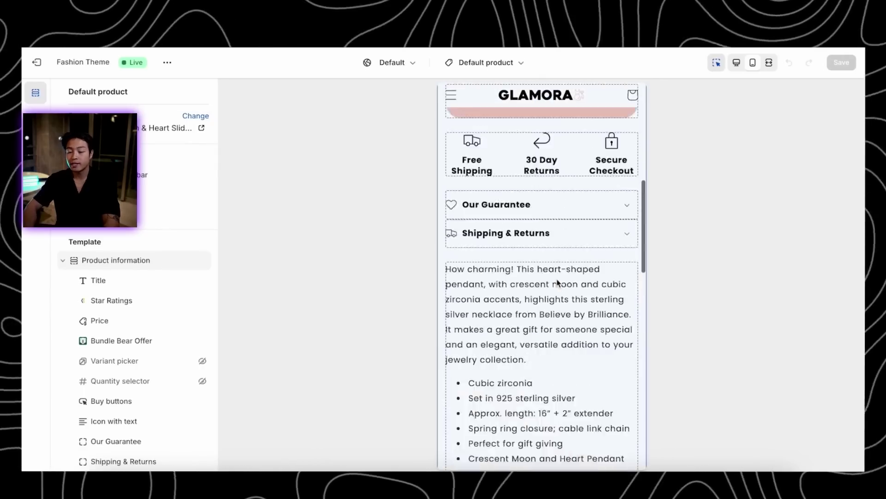
click(37, 63)
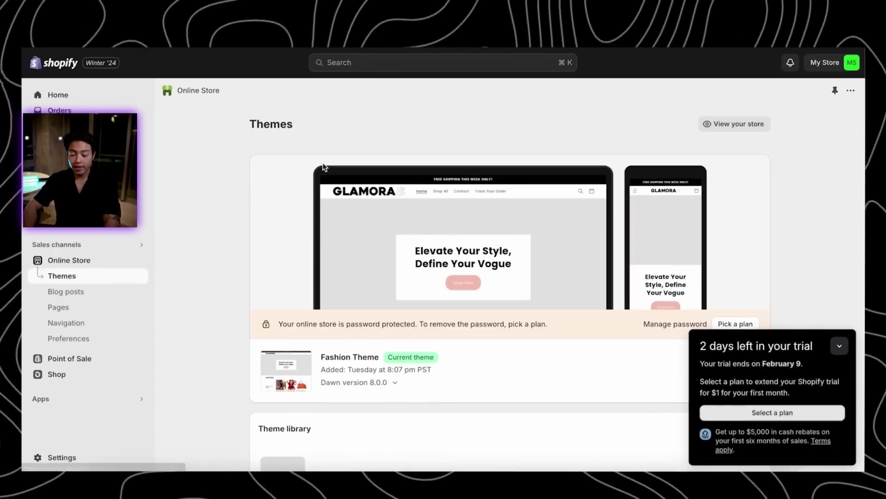
click(64, 401)
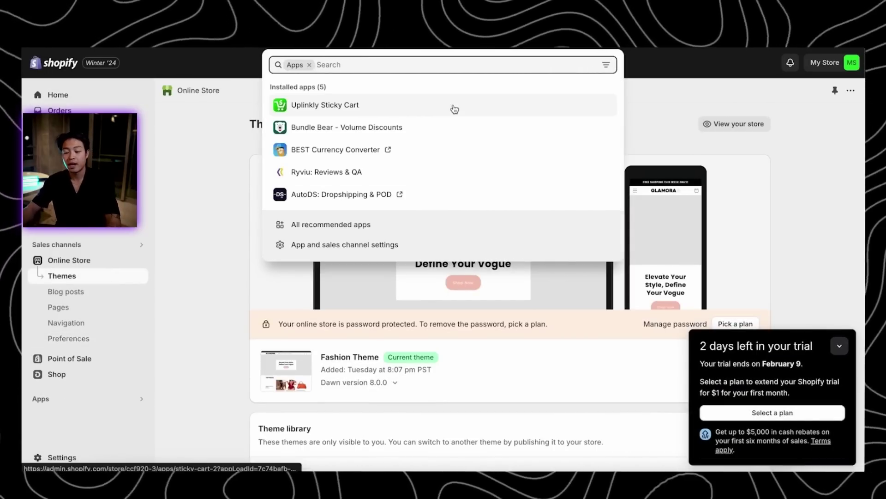
click(73, 437)
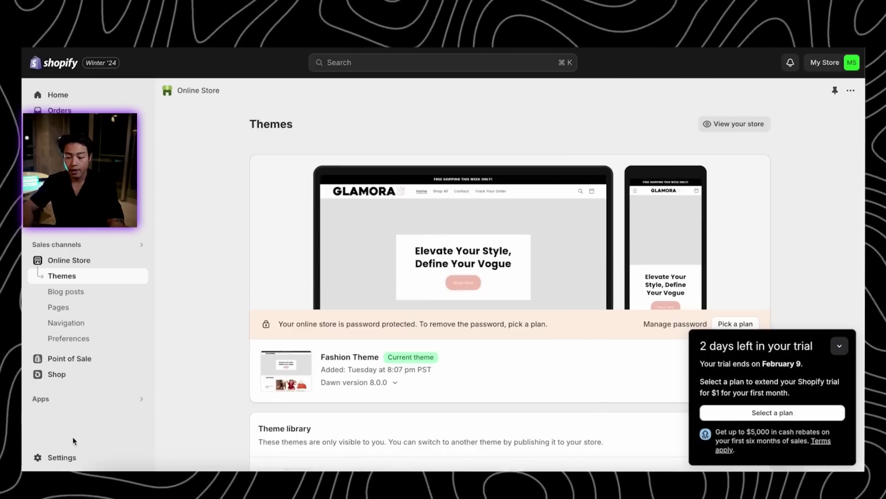
click(80, 459)
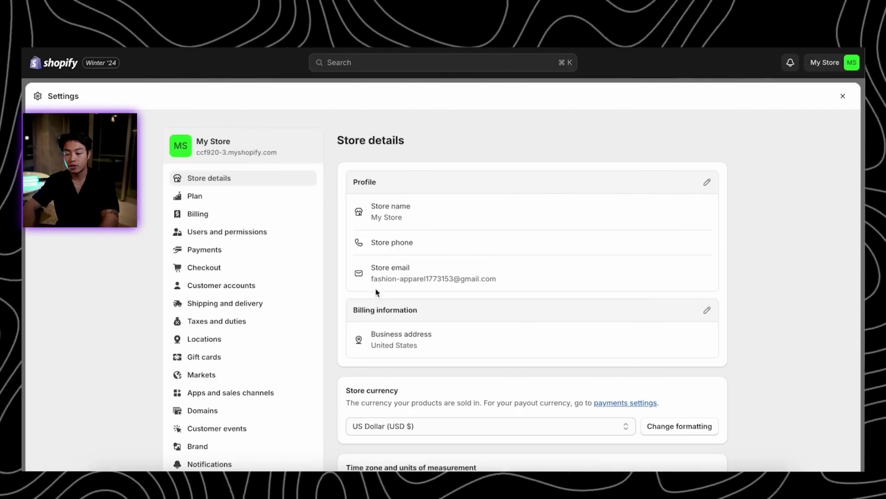
click(707, 182)
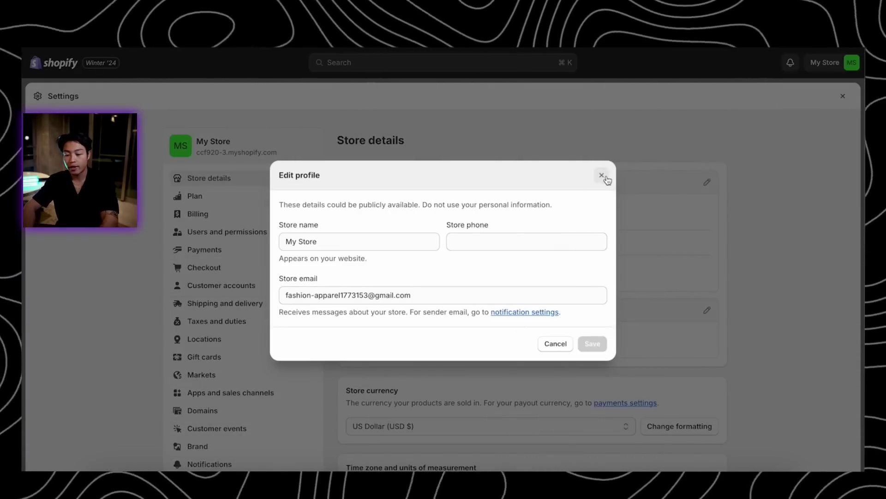
click(602, 175)
click(233, 197)
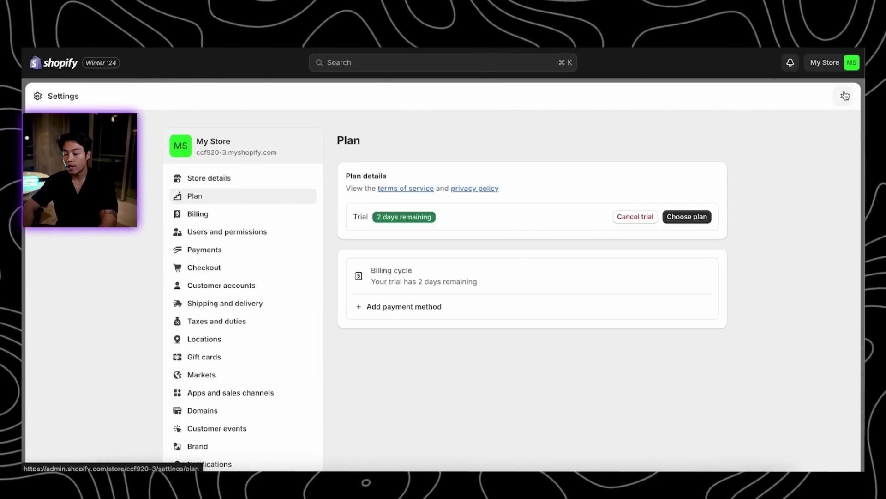
click(689, 216)
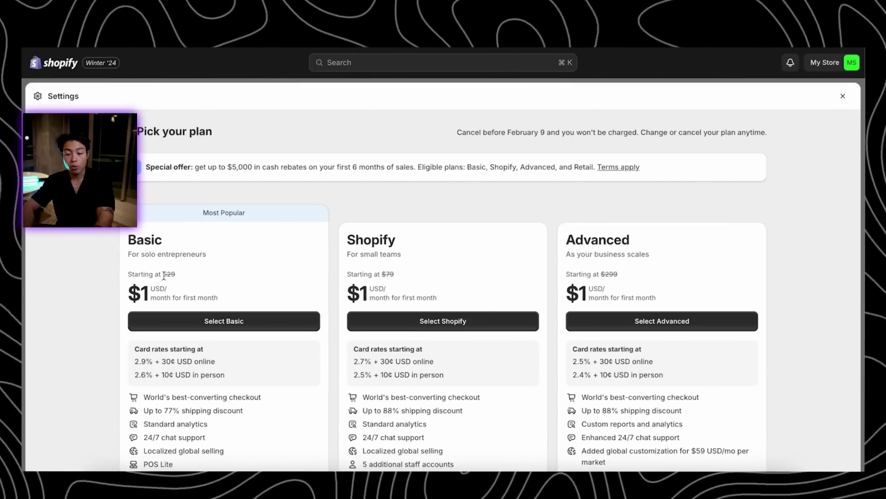
scroll(184, 279, down, 2)
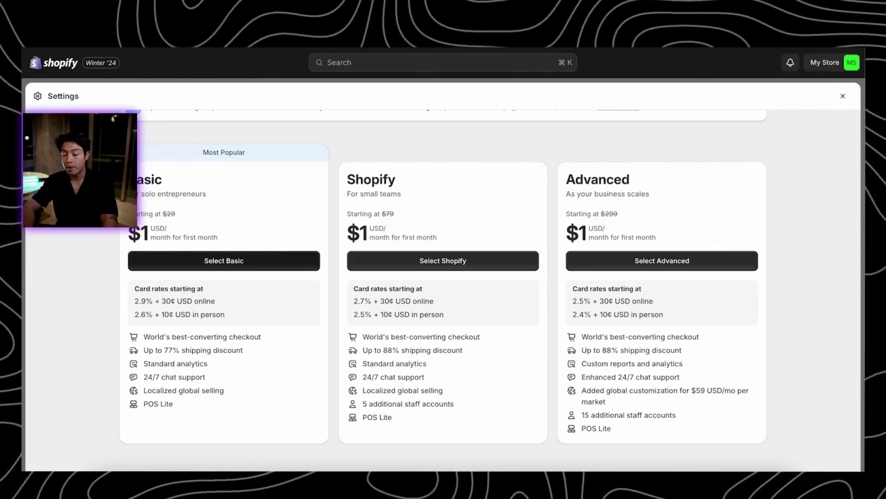
click(843, 96)
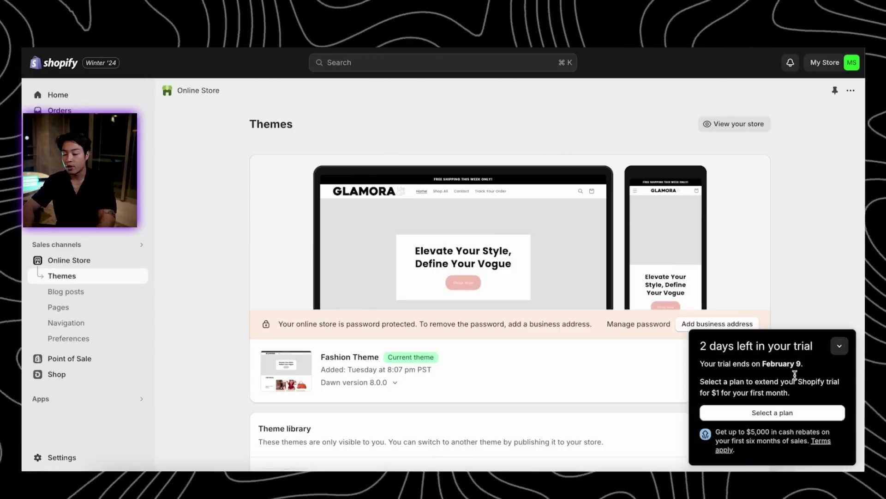
Open the store settings and review the Payments page
scroll(559, 290, down, 1)
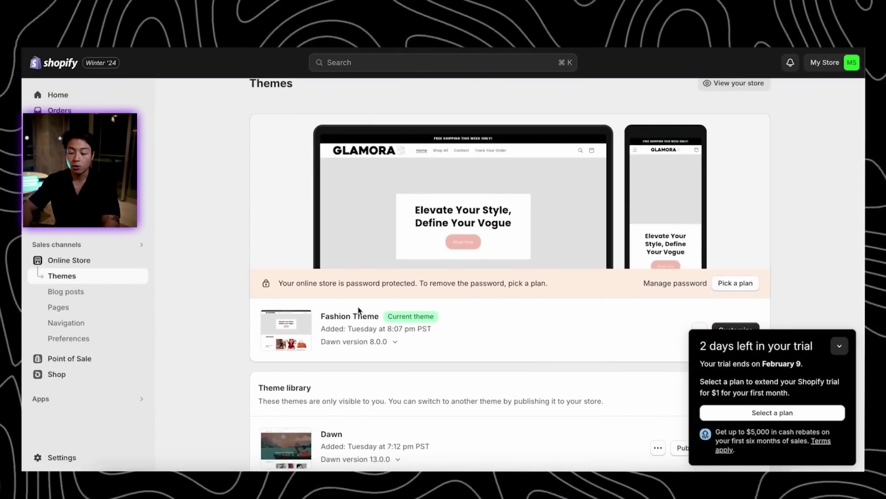
scroll(362, 344, up, 1)
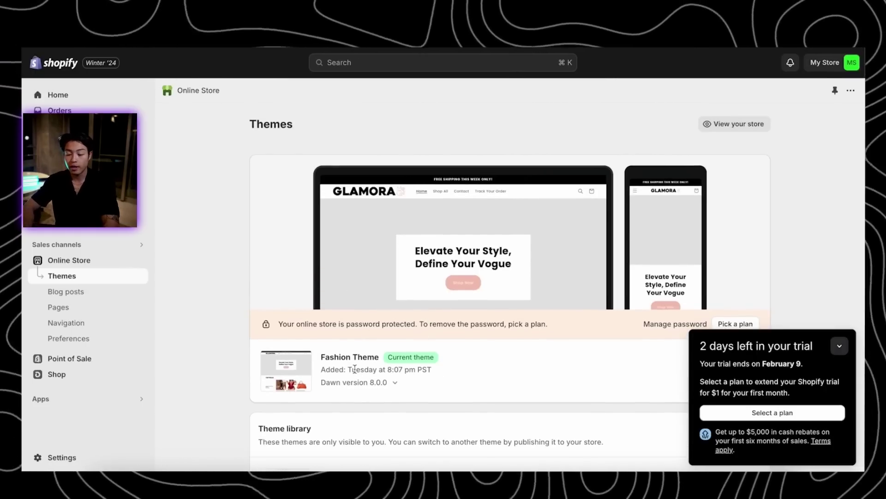
click(63, 457)
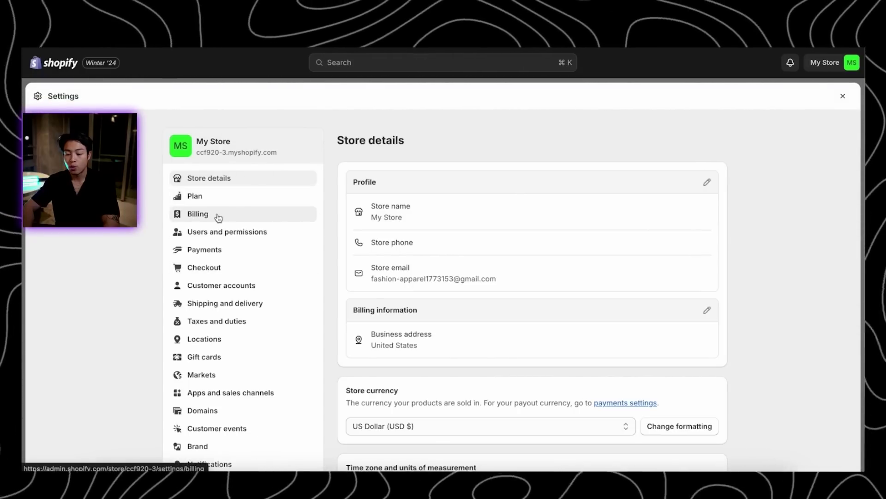
click(240, 254)
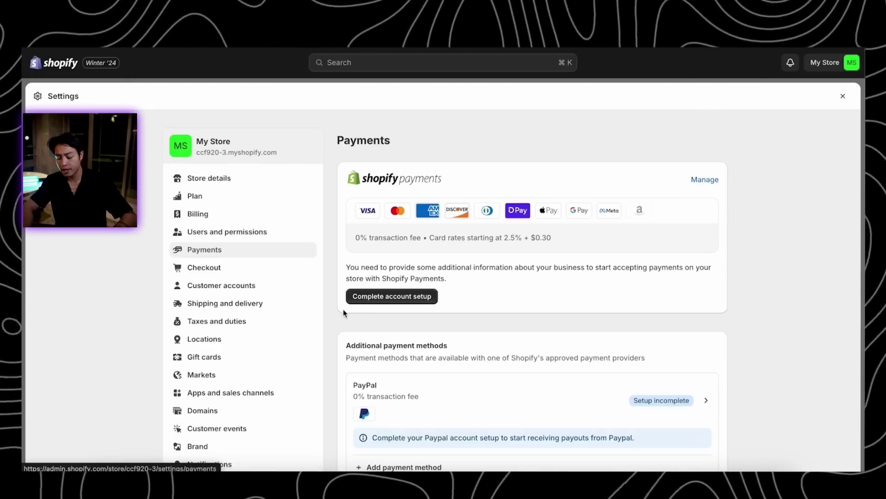
scroll(462, 332, down, 2)
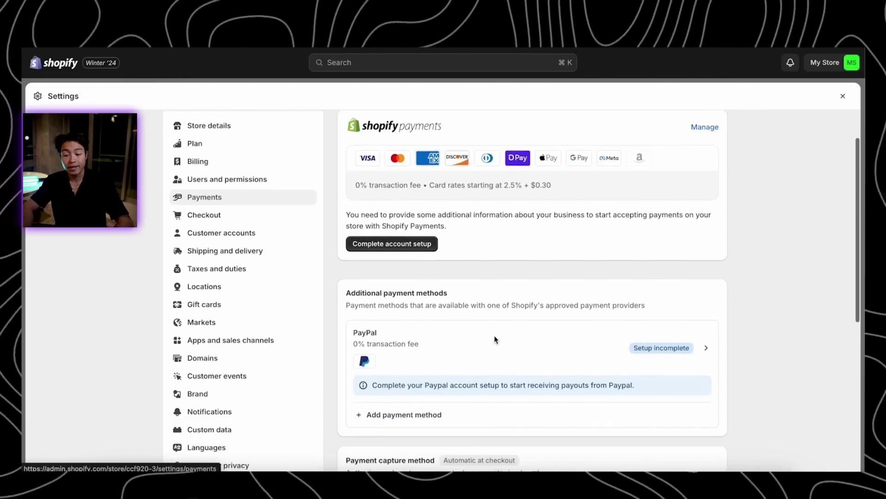
scroll(502, 326, down, 4)
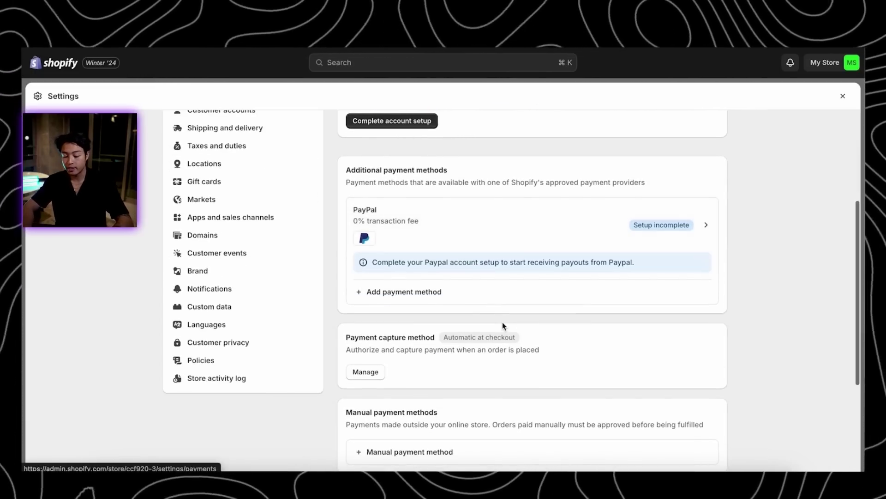
scroll(369, 277, up, 6)
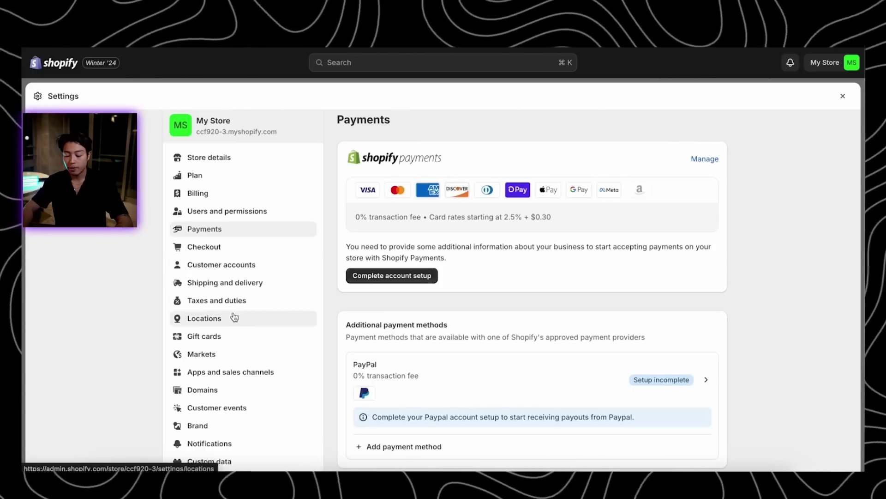
Open the General shipping profile under Shipping and delivery and view its shipping zones
click(237, 291)
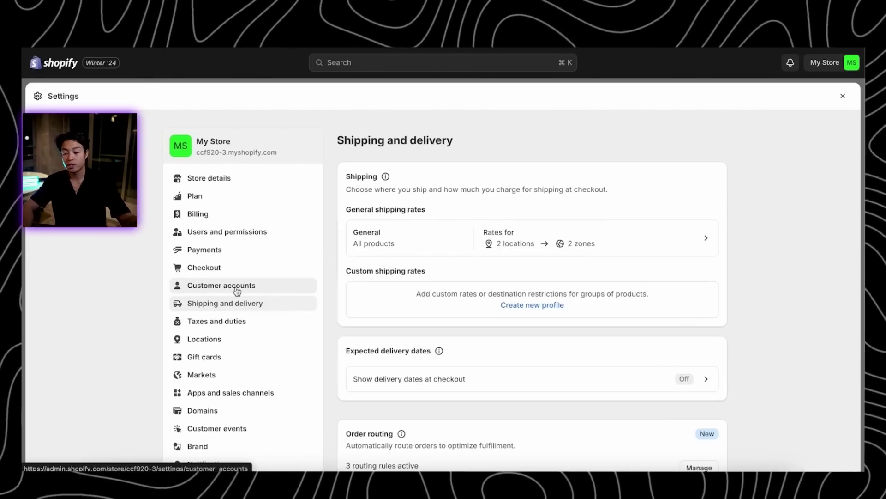
click(635, 244)
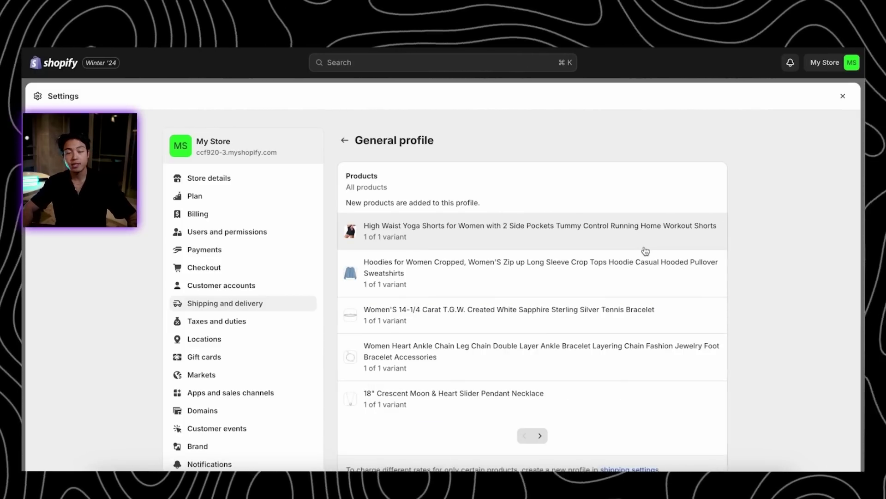
scroll(645, 251, down, 7)
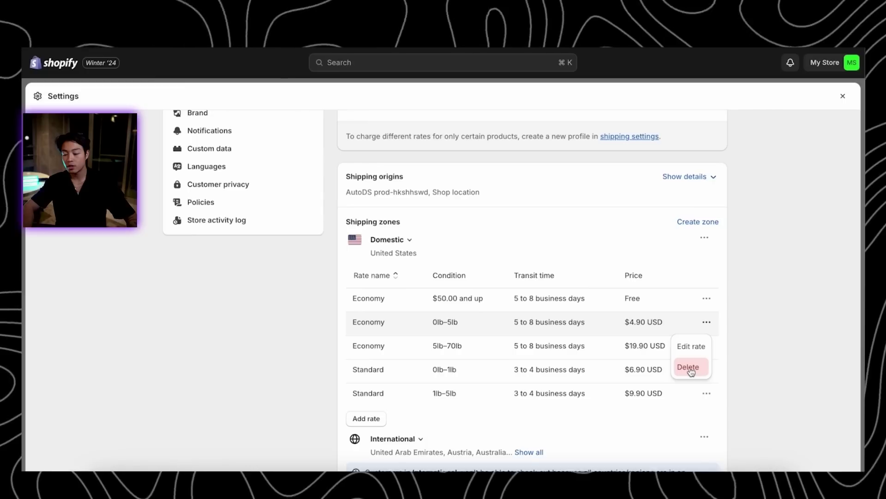
Delete all existing Economy and Standard rates from the Domestic zone
click(689, 367)
click(706, 323)
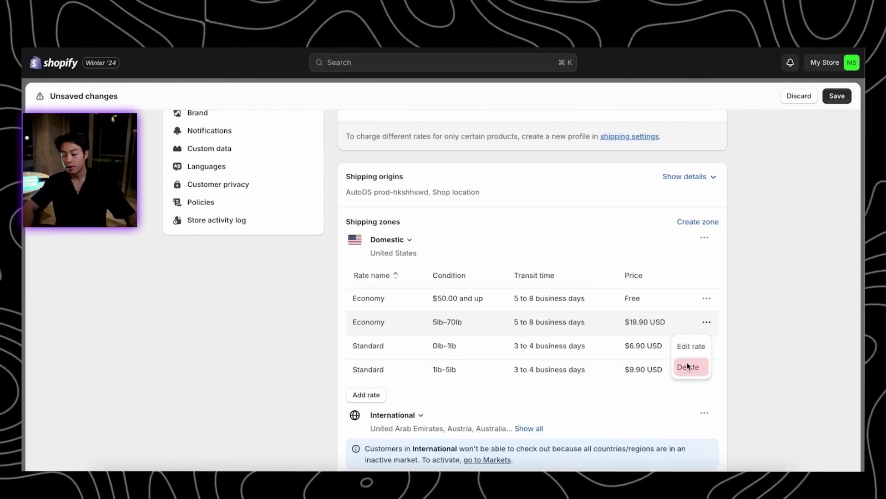
click(689, 366)
click(694, 366)
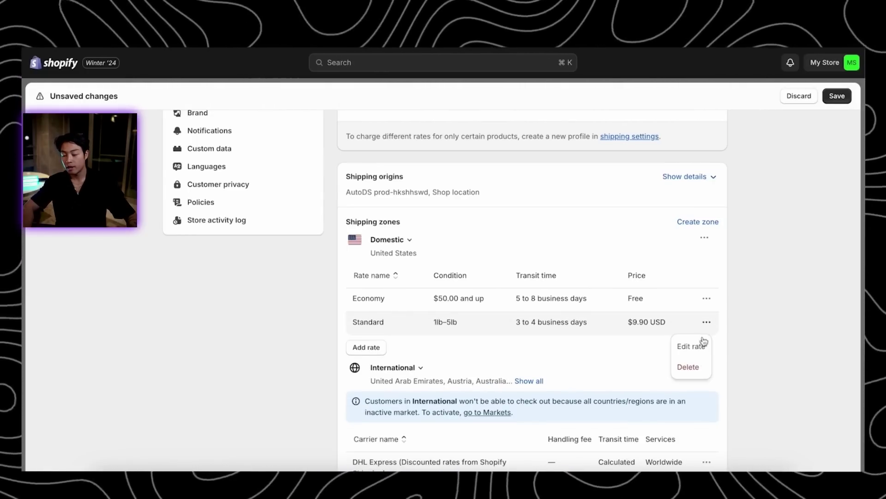
click(689, 366)
click(689, 342)
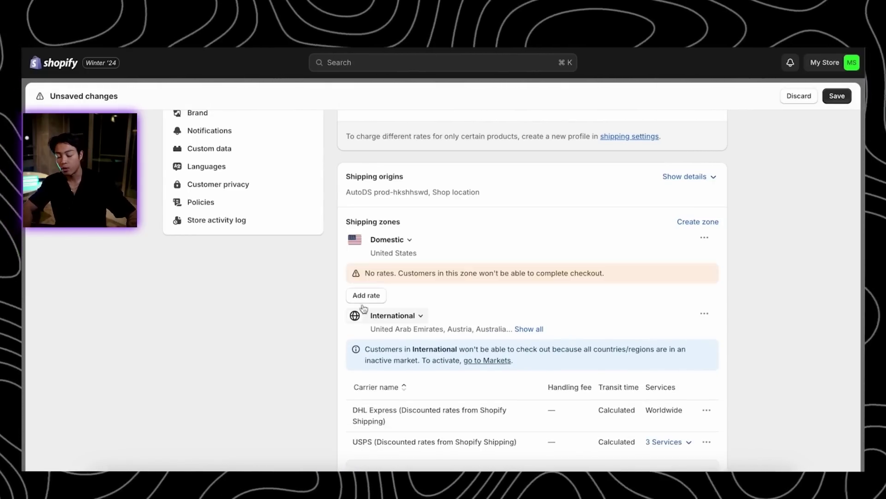
Add a Domestic rate named Standard Shipping priced $4.95
click(386, 299)
click(346, 248)
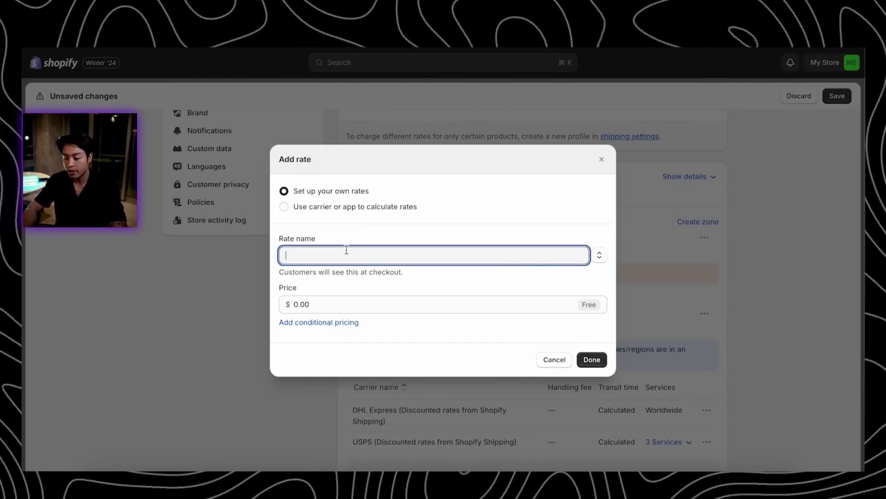
text(Standard Shipping)
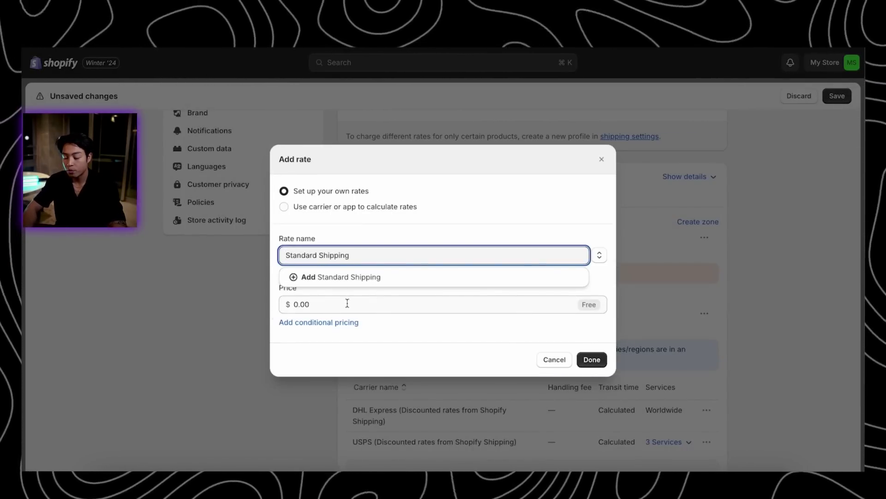
click(347, 303)
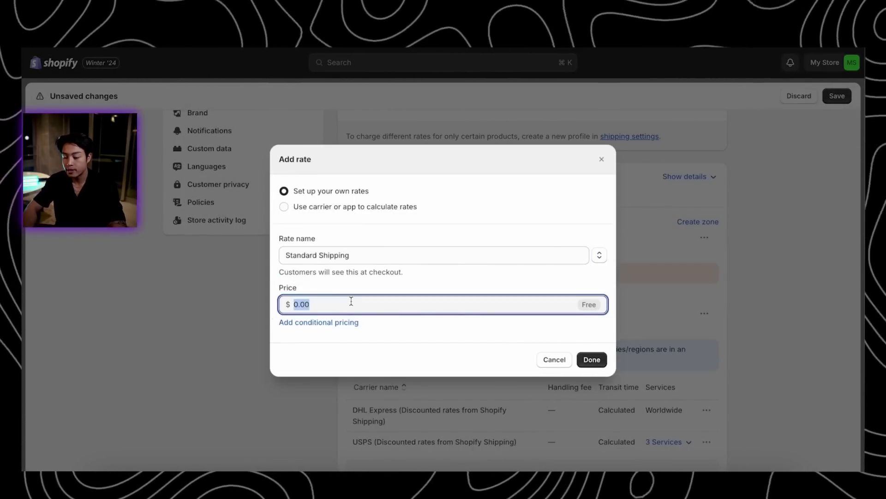
click(329, 321)
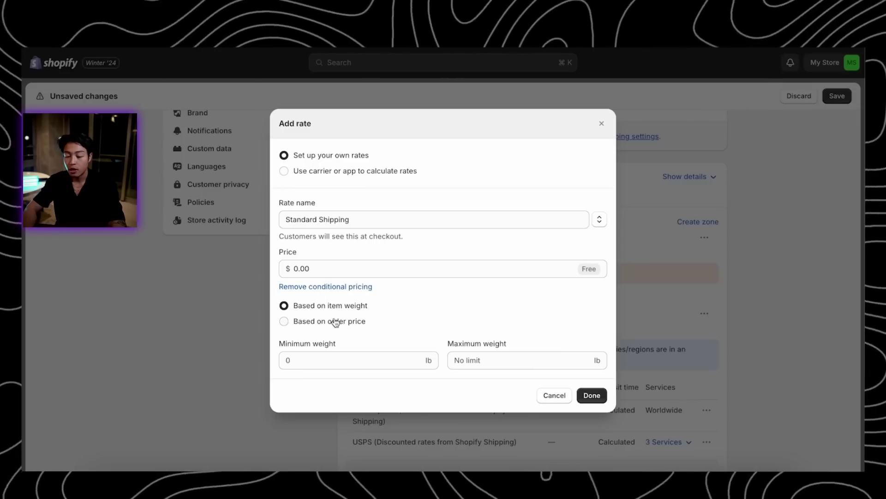
click(336, 324)
click(328, 268)
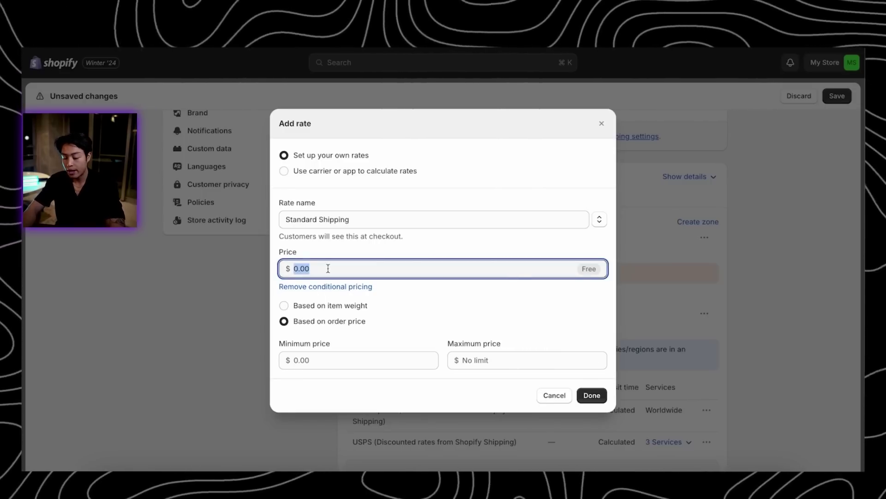
click(461, 289)
click(581, 396)
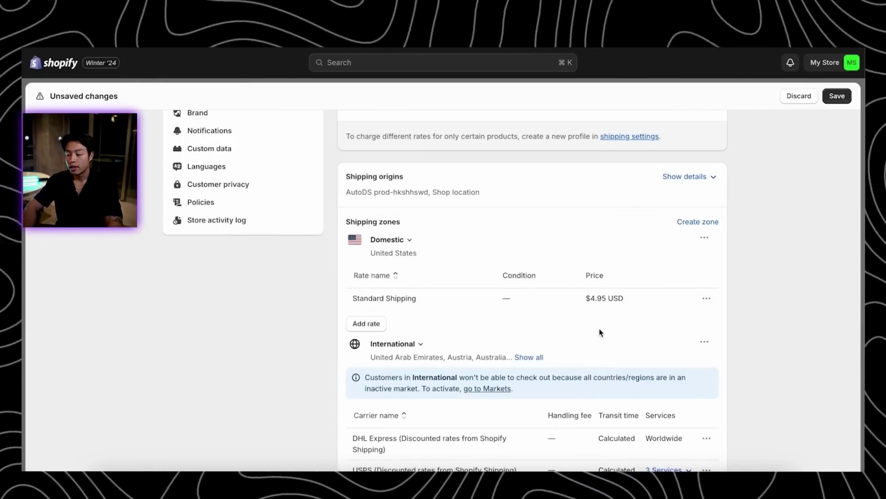
click(372, 324)
Add a Domestic Priority Processing rate at $8.99 with order-price conditional pricing
click(370, 253)
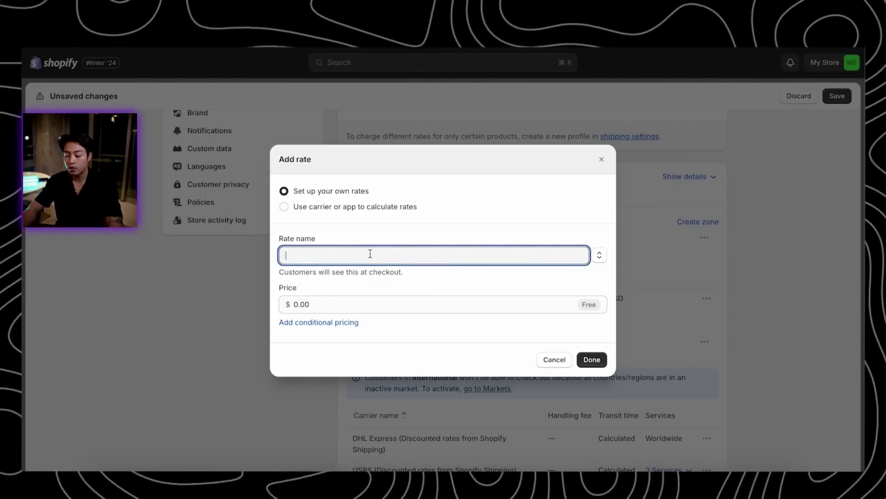
text(Prio)
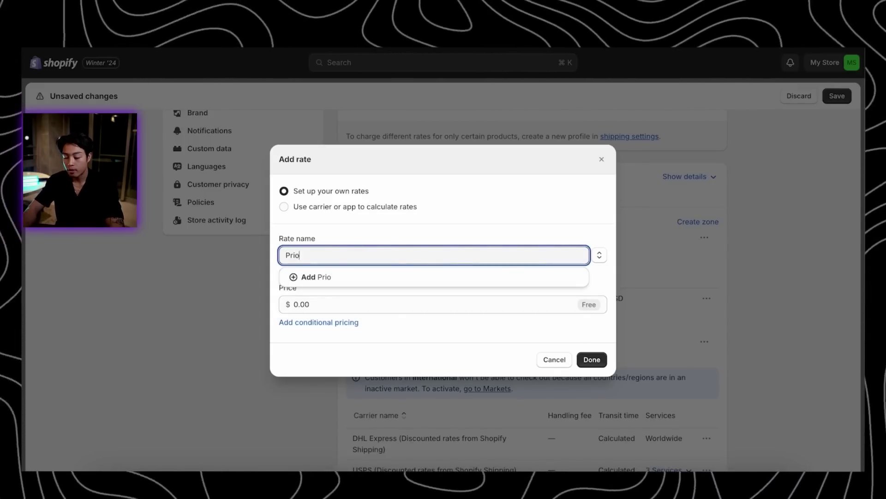
text(rity Processing)
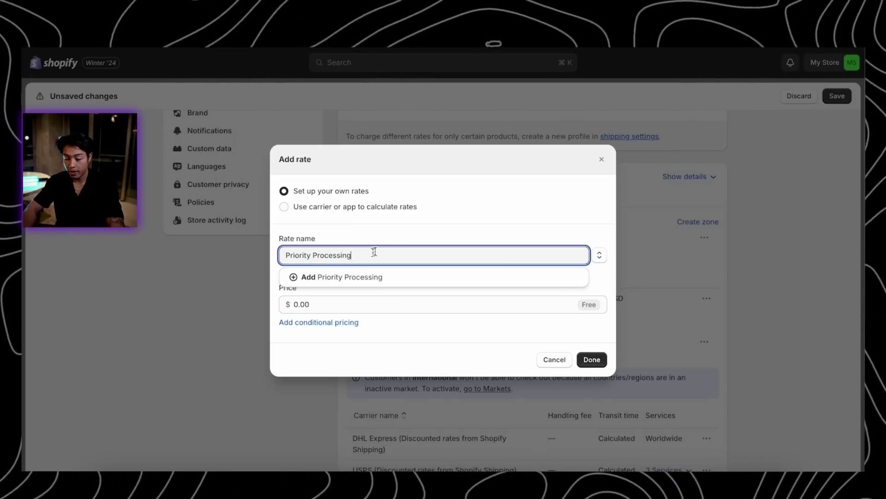
click(425, 227)
click(322, 305)
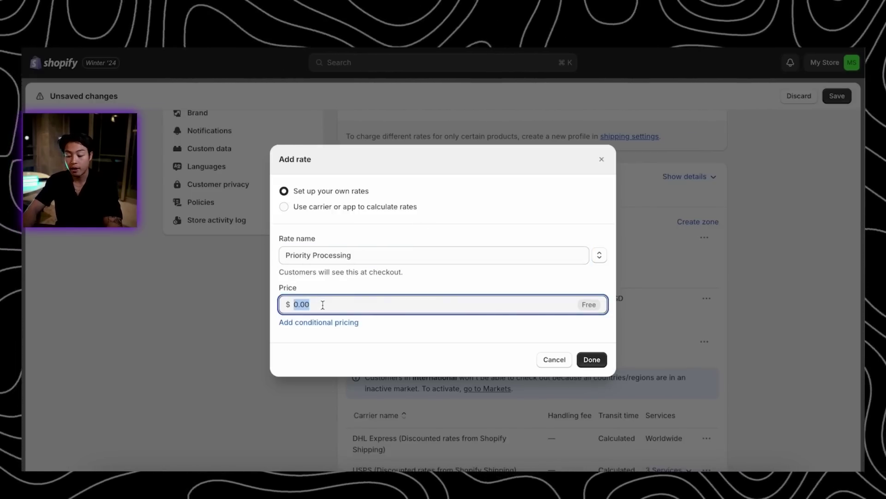
text(8.99)
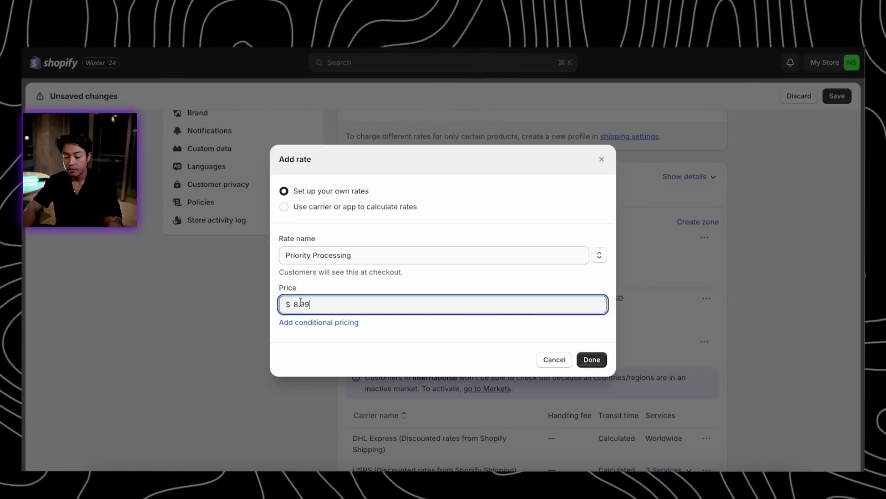
click(329, 322)
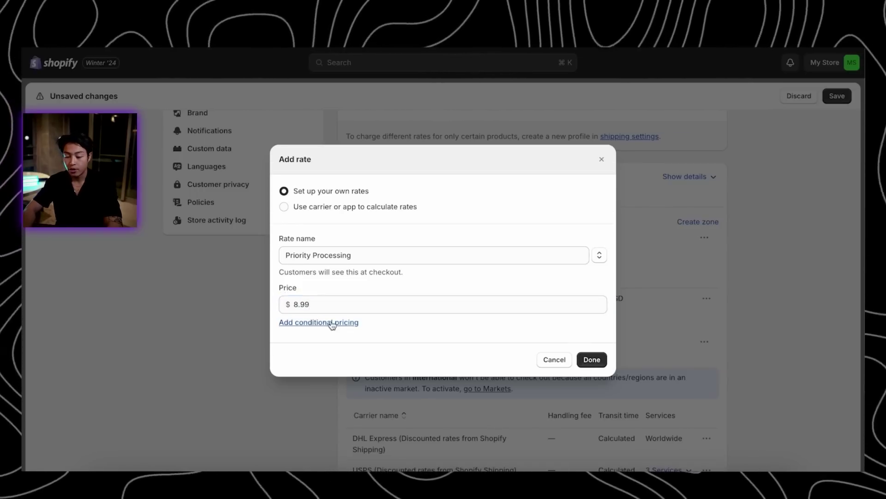
click(331, 322)
click(331, 363)
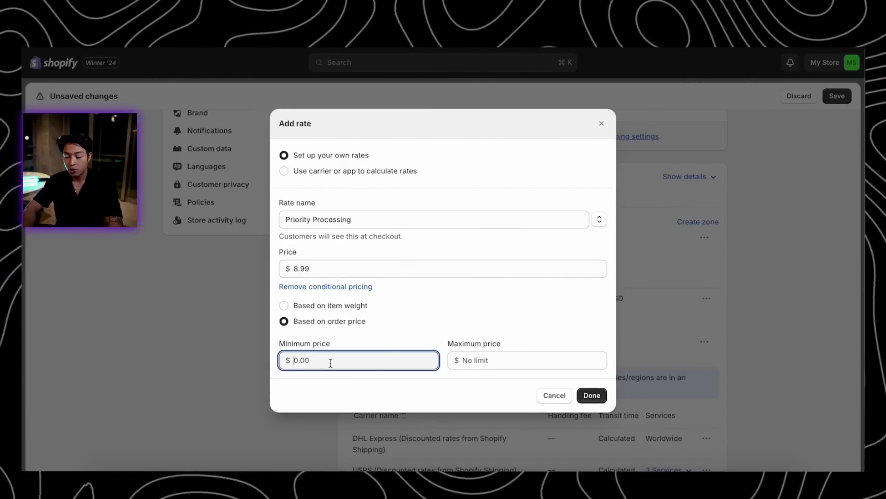
click(591, 395)
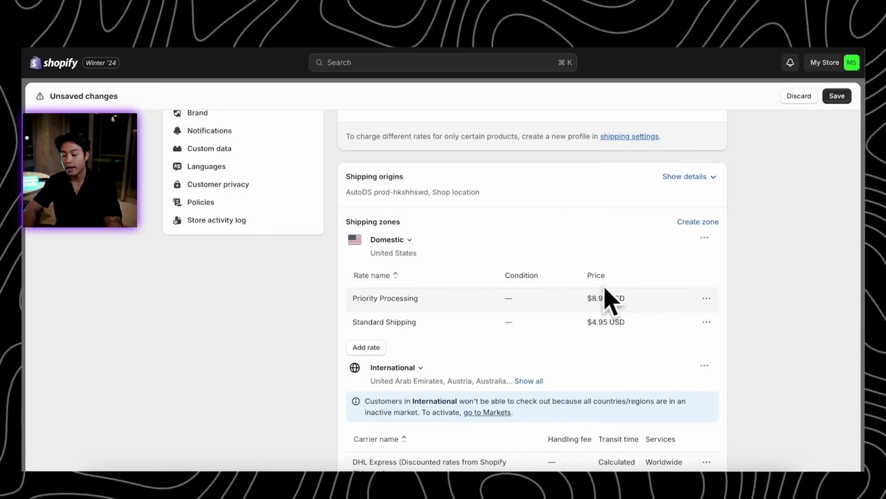
click(366, 347)
Add a free 'Free Shipping on orders $50+' rate requiring a $50 minimum order price
click(359, 259)
text(Free Shi)
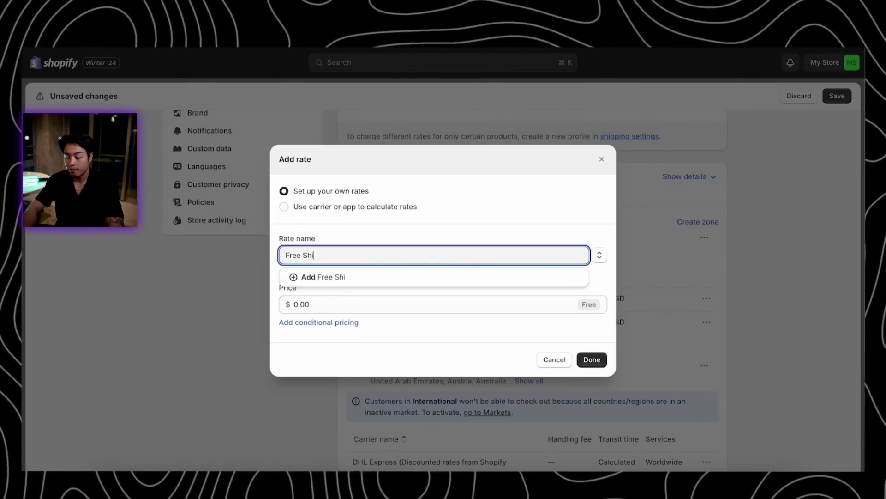
text(pping on orders $50)
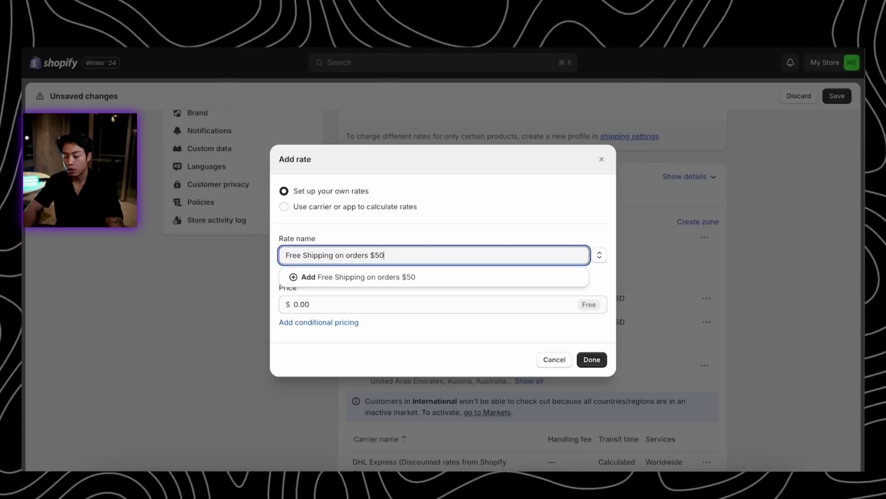
text(+)
click(398, 279)
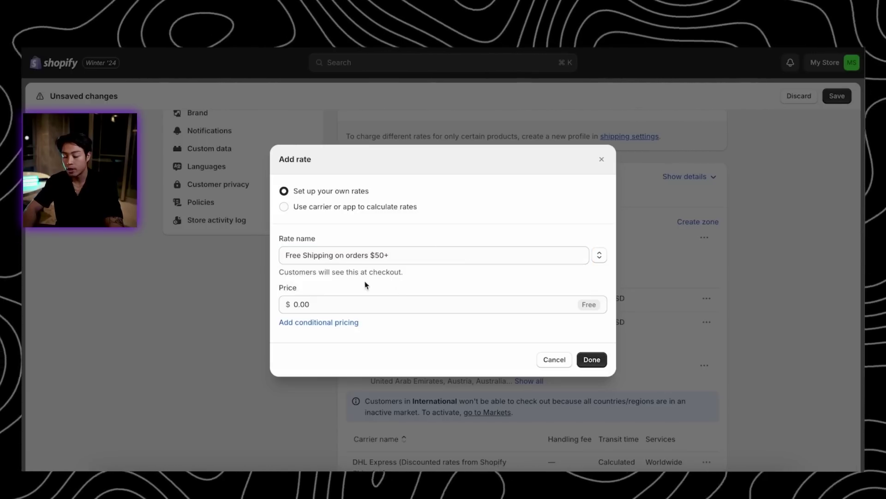
click(318, 323)
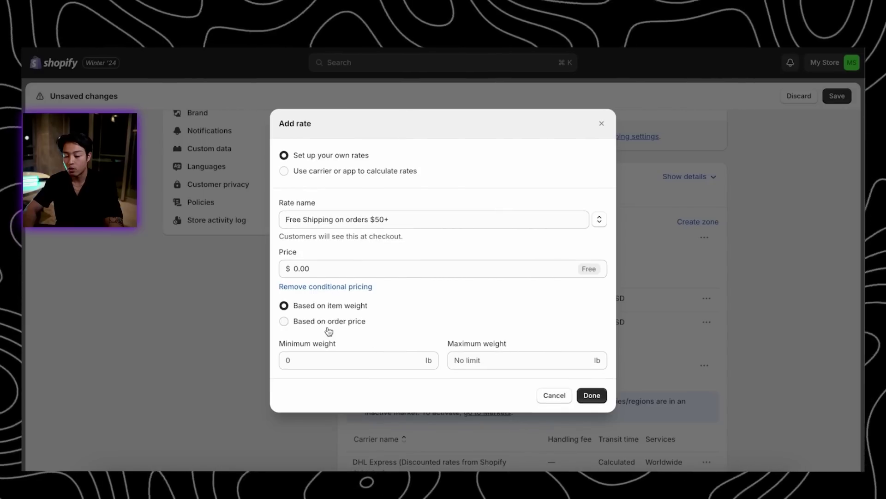
click(330, 323)
click(316, 360)
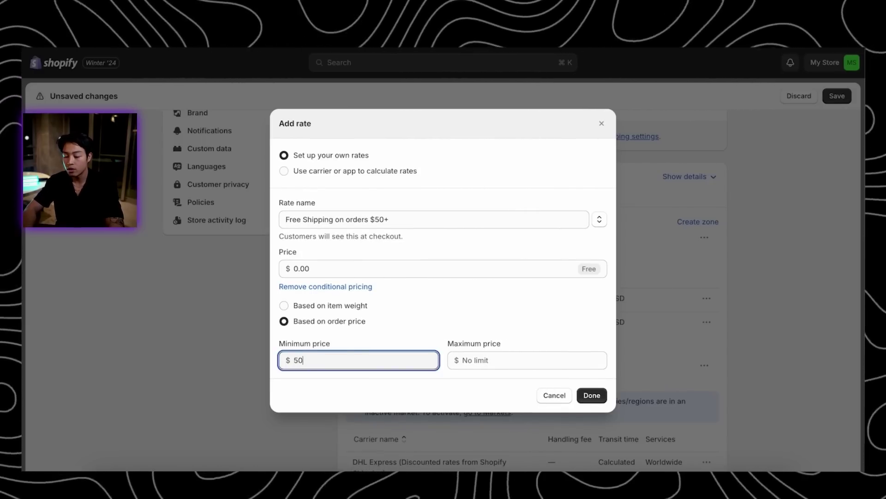
click(443, 306)
click(356, 323)
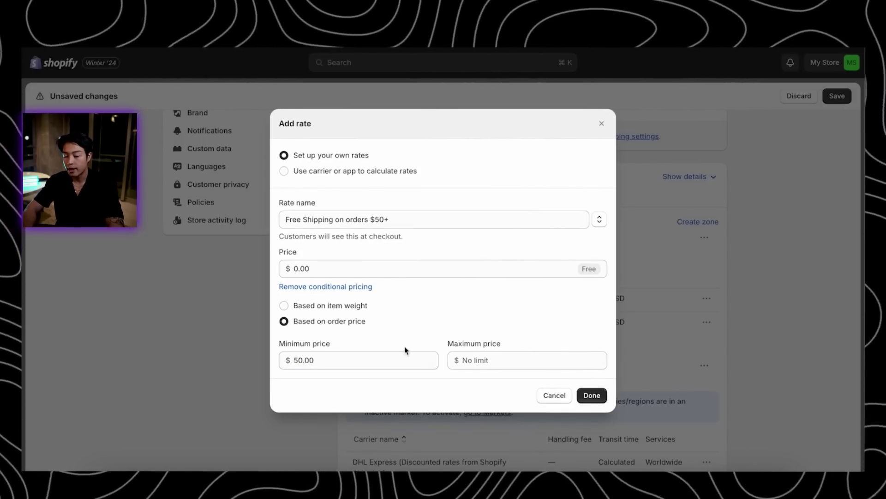
click(589, 395)
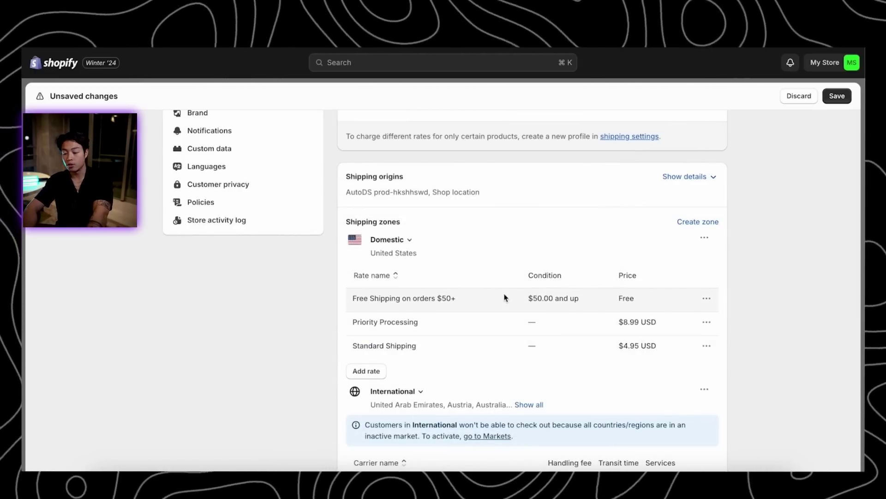
Delete the DHL Express and USPS carrier rates from the International zone
scroll(664, 323, down, 3)
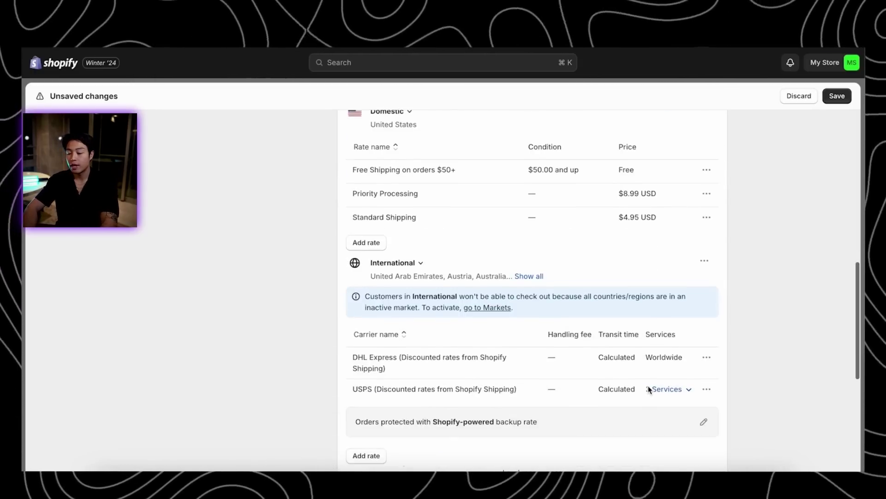
click(707, 358)
click(688, 400)
click(707, 356)
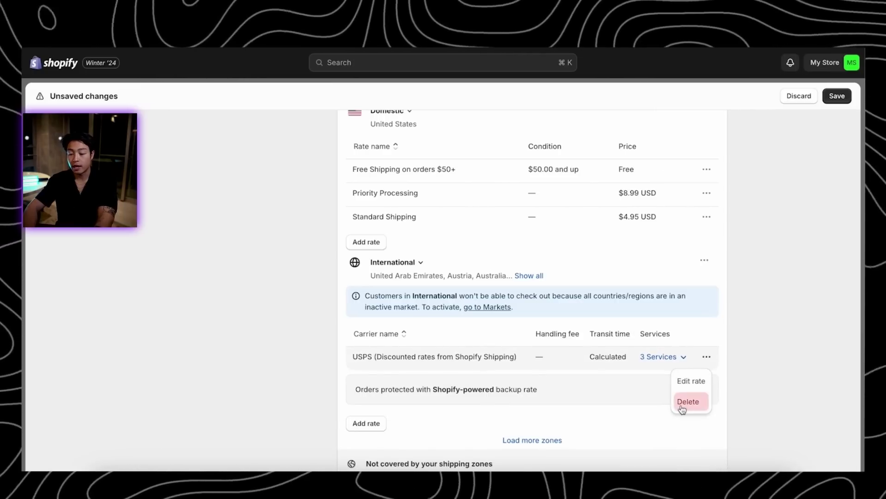
click(683, 402)
Add an International Shipping rate priced $8.99 with an order-price condition
click(366, 318)
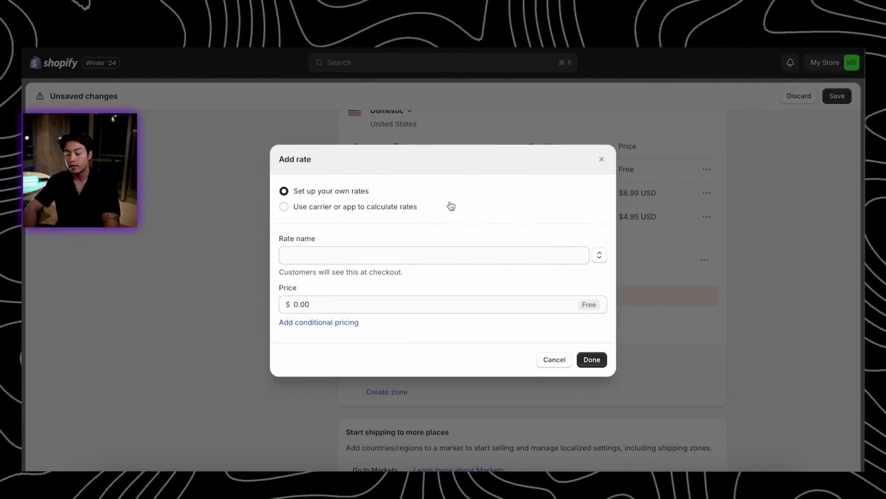
click(309, 254)
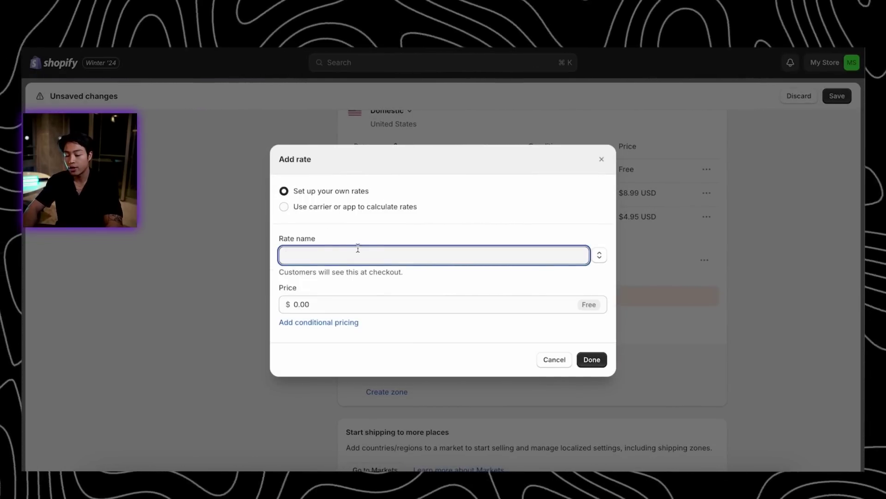
text(Standr)
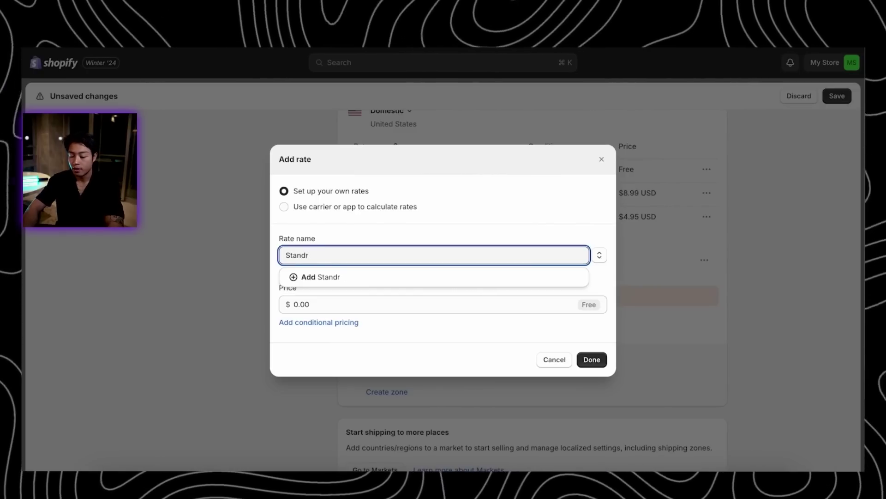
key(BackSpace)
text(Internationa)
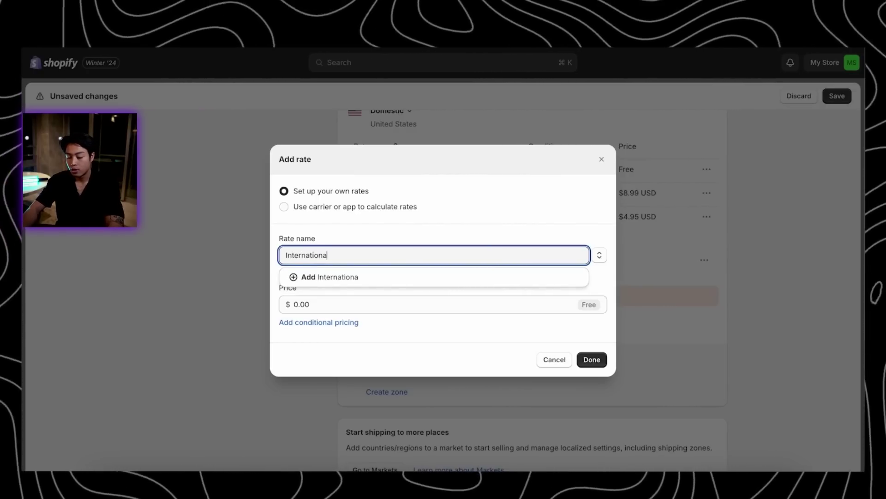
text(l Shipping)
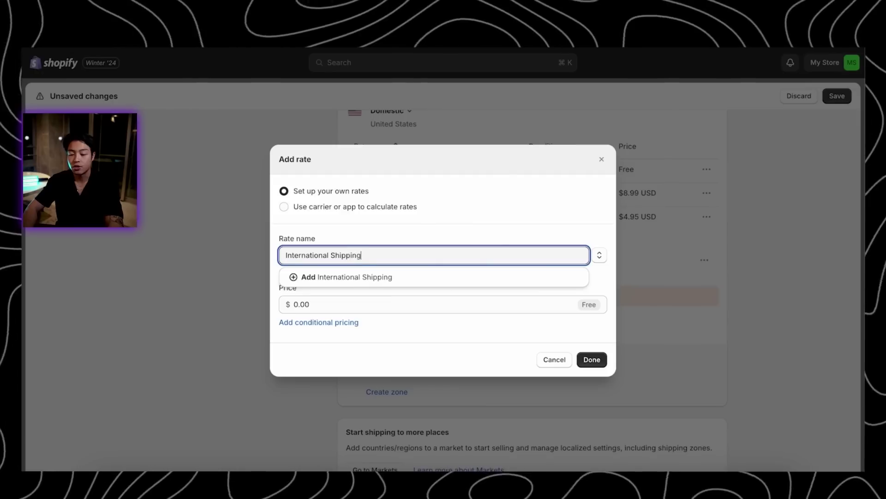
click(325, 304)
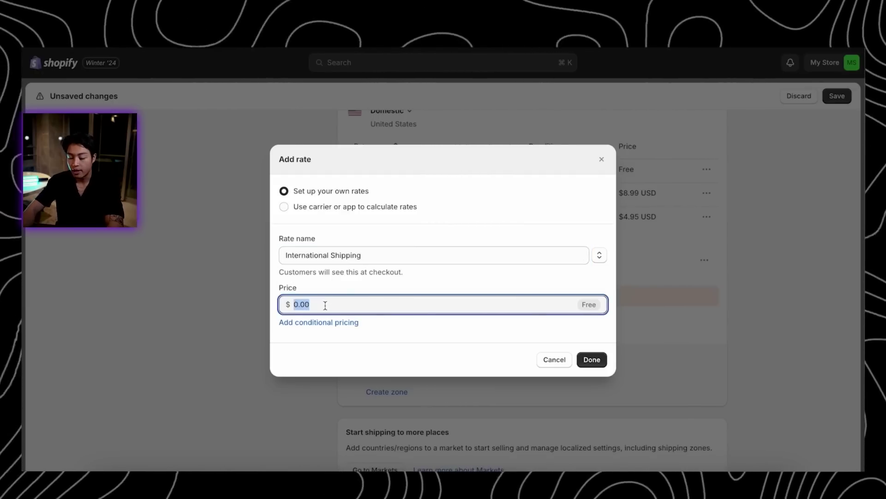
text(8.99)
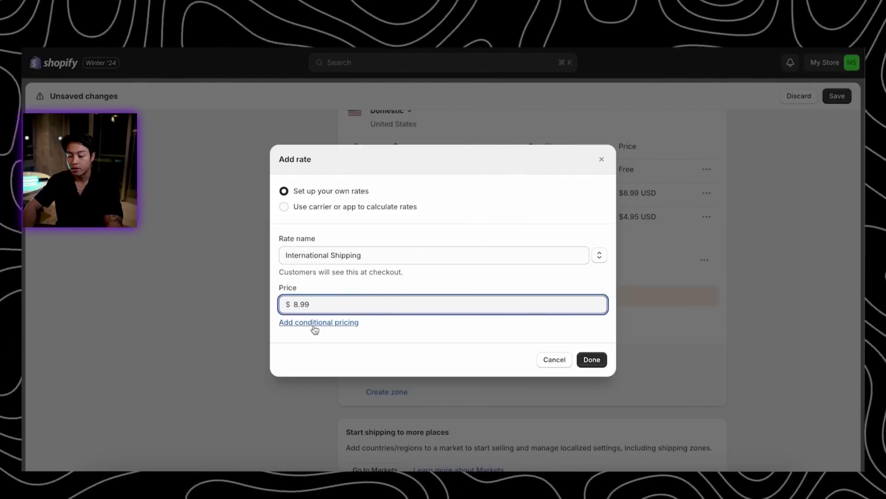
click(314, 323)
click(321, 322)
click(317, 357)
text(0)
click(593, 395)
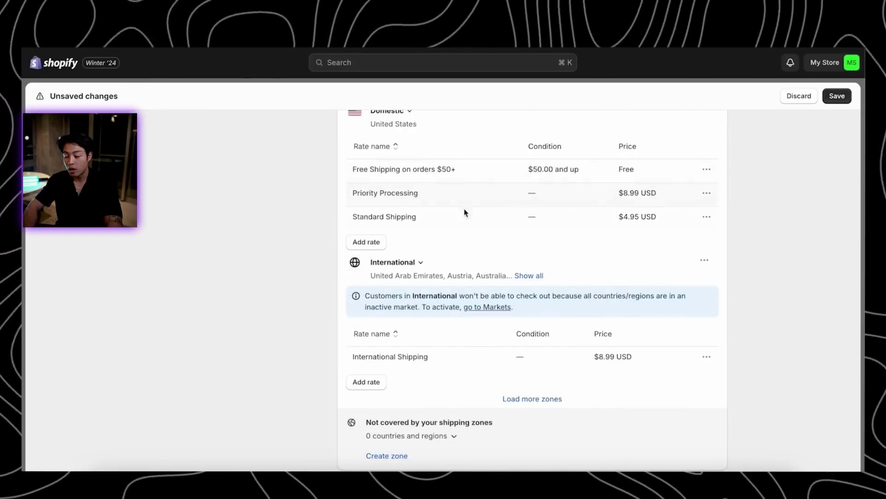
Add an International 'Free Shipping on orders $50+' rate at $50.00 and save the shipping changes
click(366, 382)
click(378, 255)
text(Free Shipping on orders )
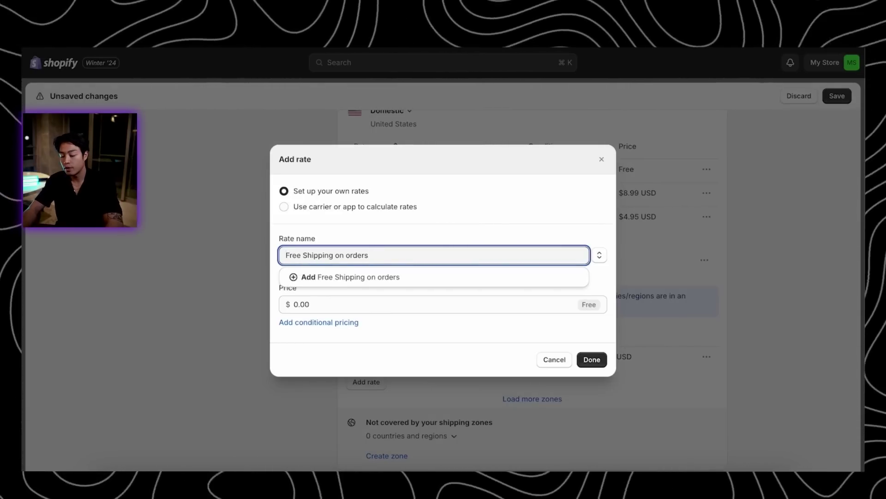
text($50+)
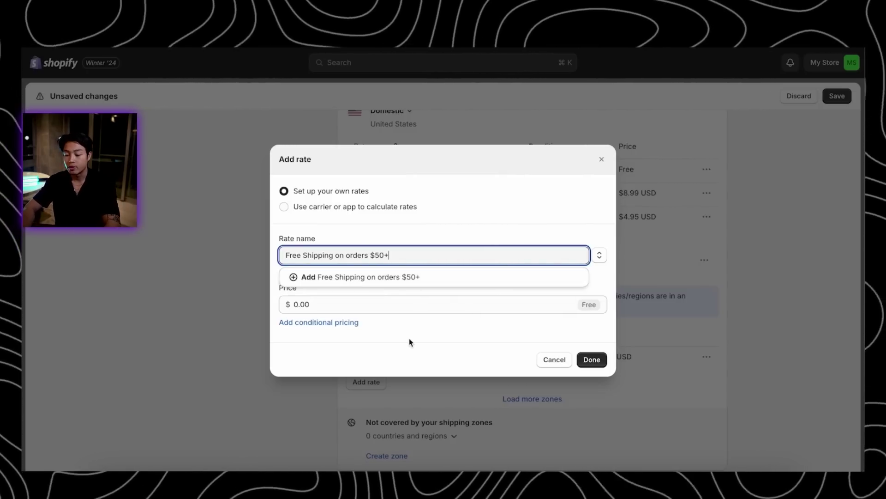
click(438, 307)
text(50)
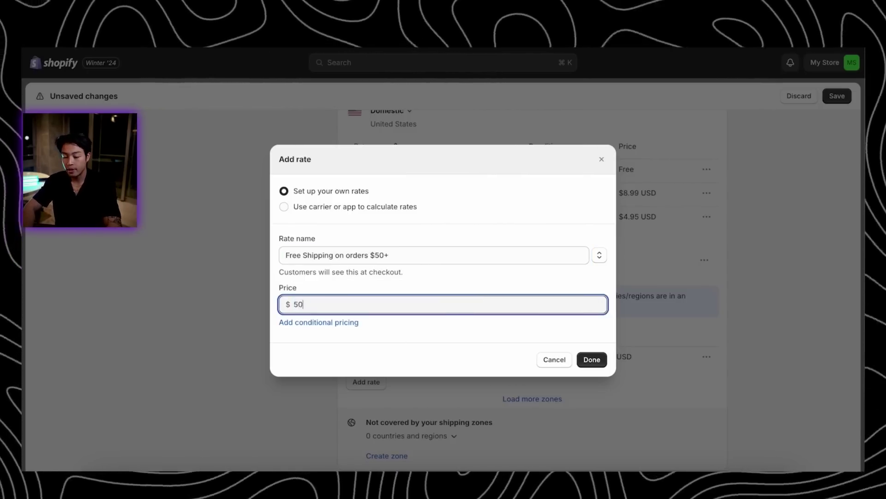
click(337, 321)
click(337, 322)
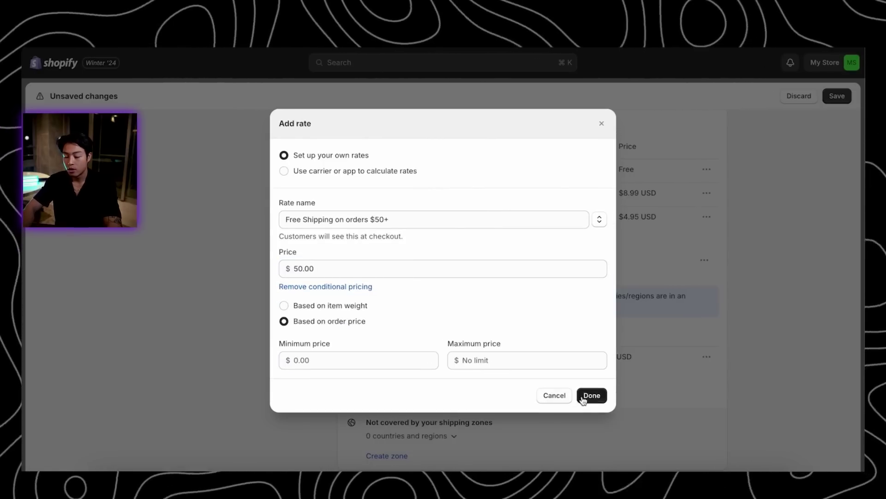
click(400, 361)
text(0)
click(591, 395)
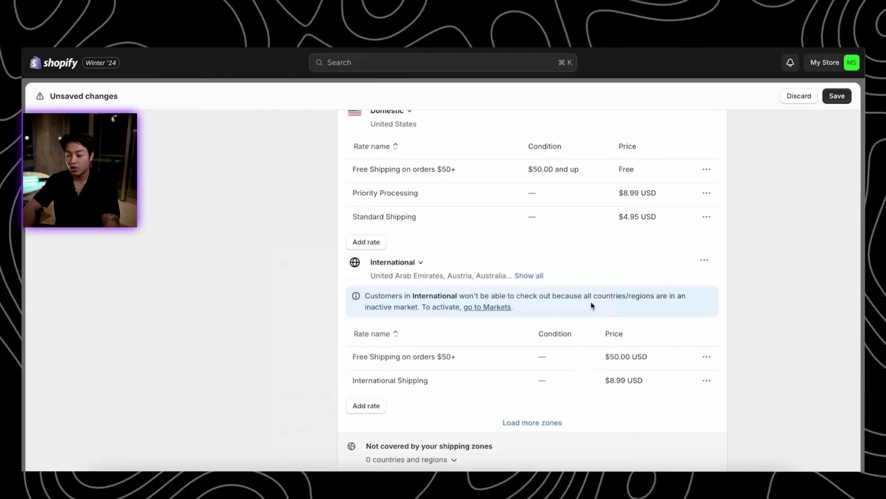
click(828, 96)
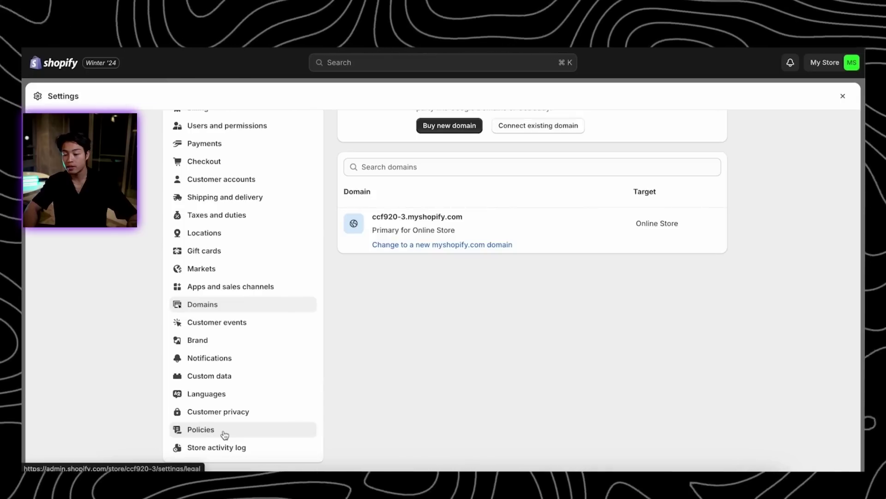
Scroll through the return, privacy, terms of service, shipping and contact policy editors
scroll(222, 360, up, 5)
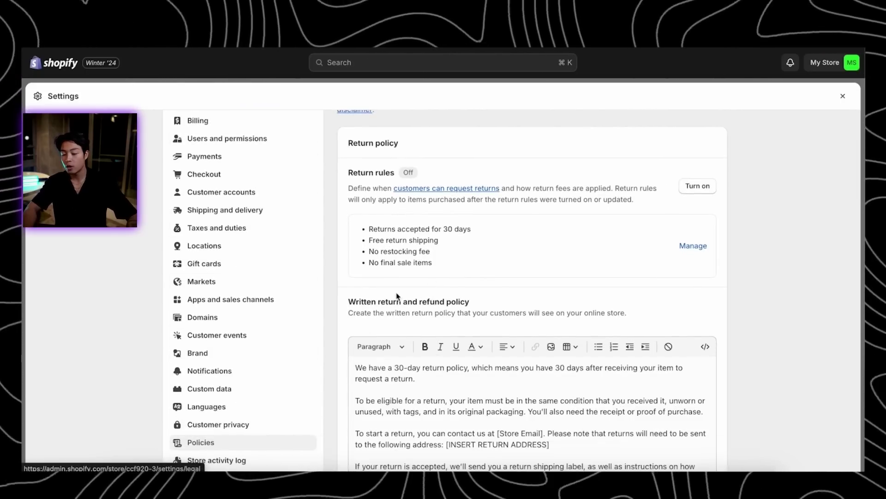
scroll(688, 310, down, 10)
scroll(744, 348, down, 7)
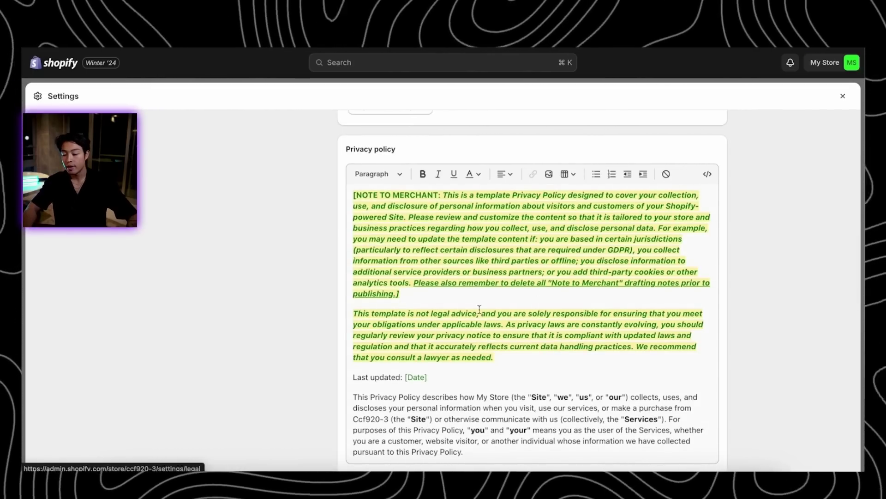
scroll(600, 324, down, 4)
scroll(780, 353, down, 20)
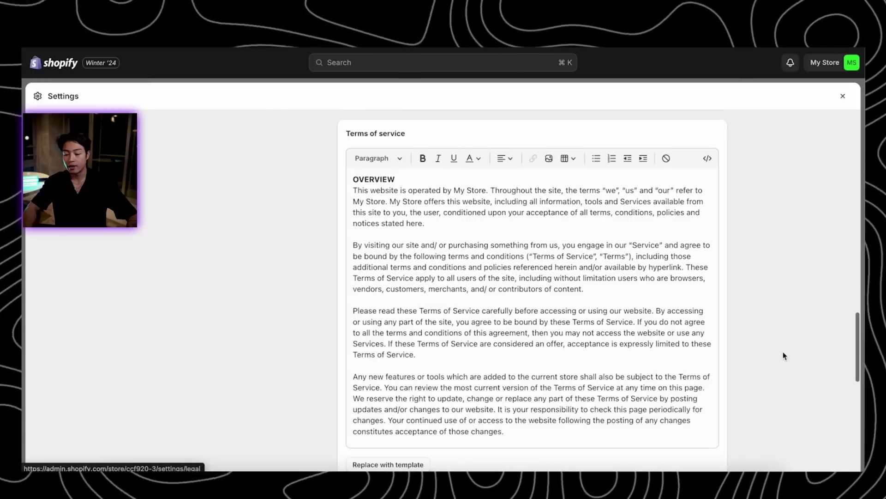
scroll(448, 389, down, 2)
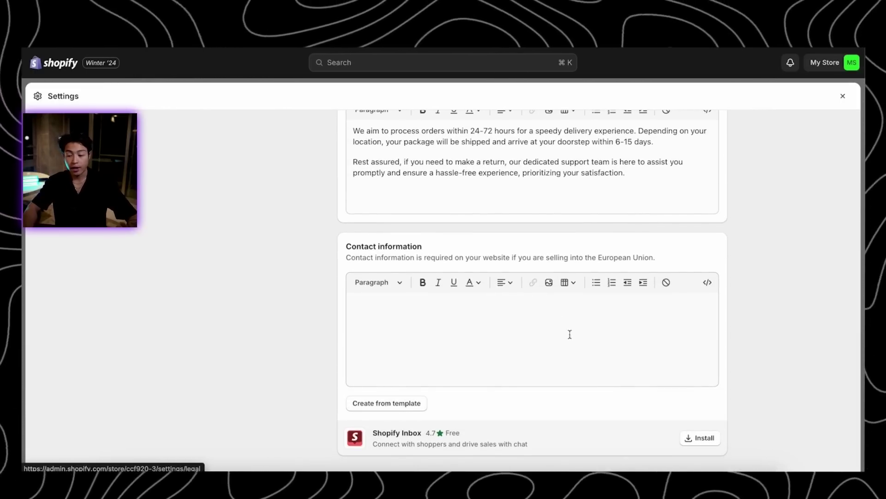
scroll(558, 220, up, 20)
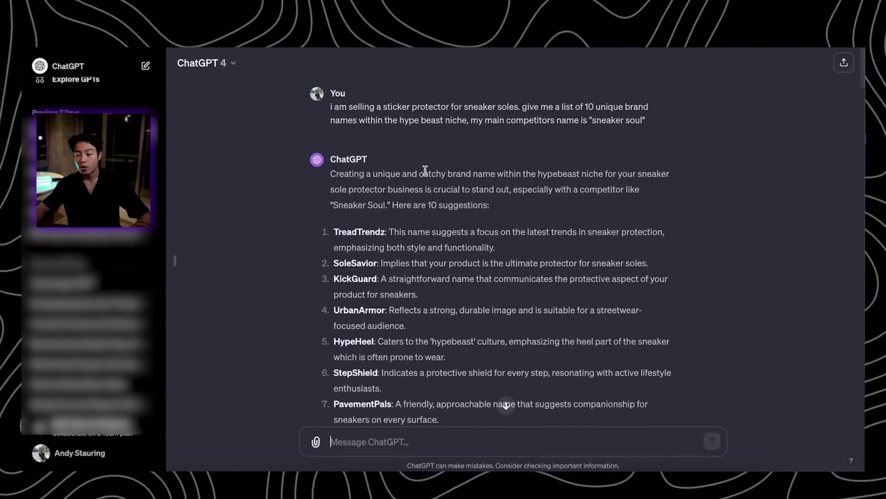
Read through ChatGPT's brand-name suggestions down to its endorsement of ShieldSneaks
mouse_move(326, 113)
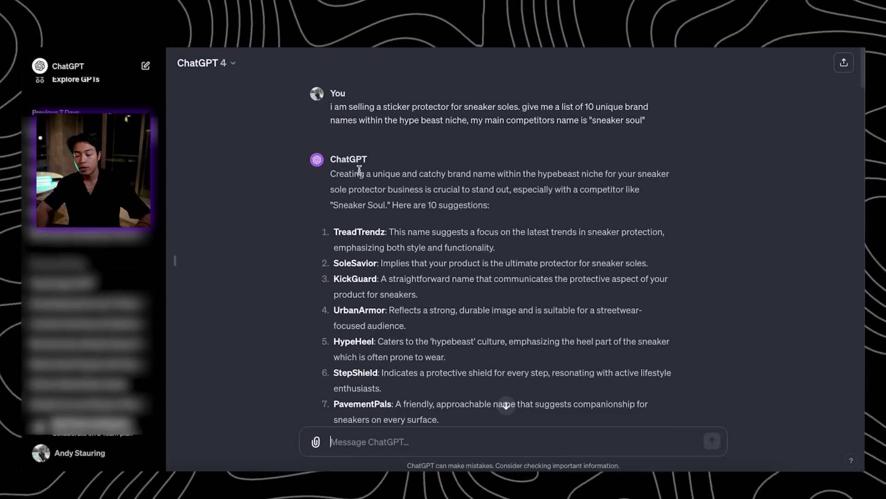
scroll(399, 264, down, 1)
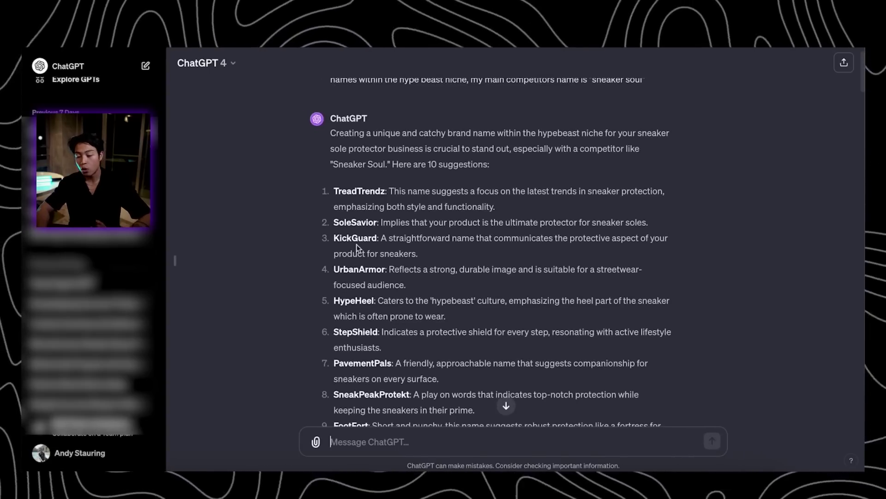
scroll(400, 345, down, 3)
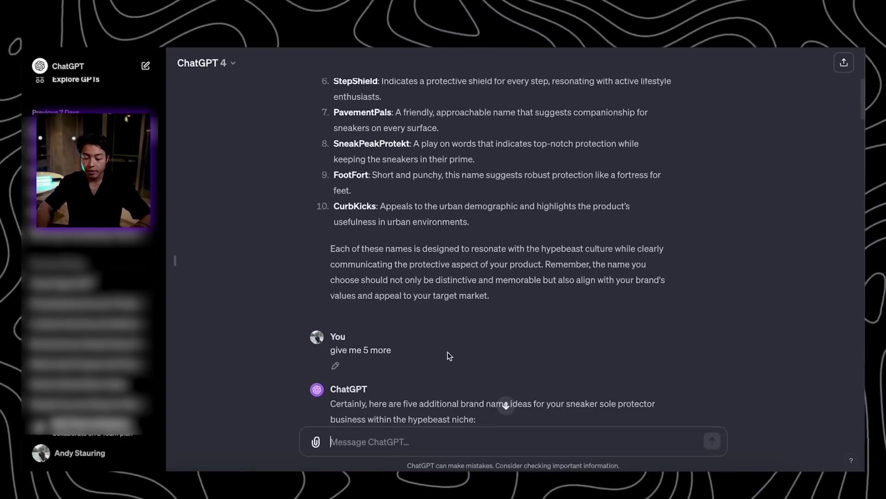
scroll(448, 356, down, 5)
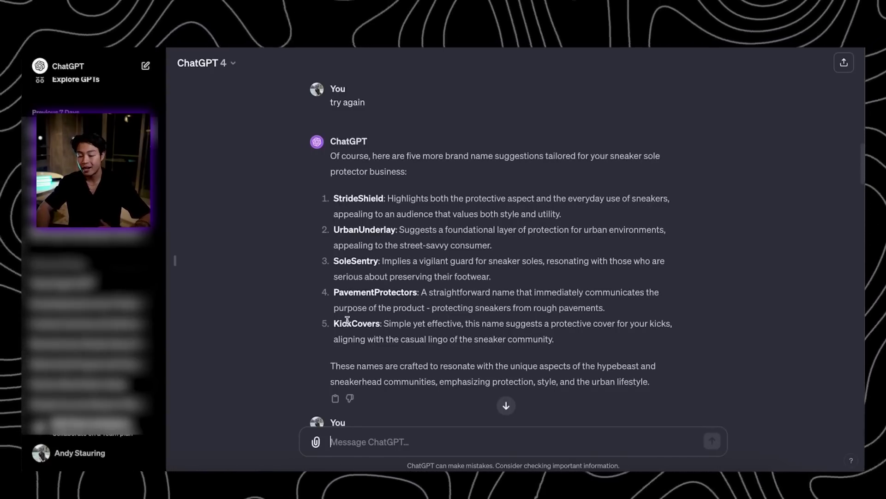
scroll(351, 361, down, 2)
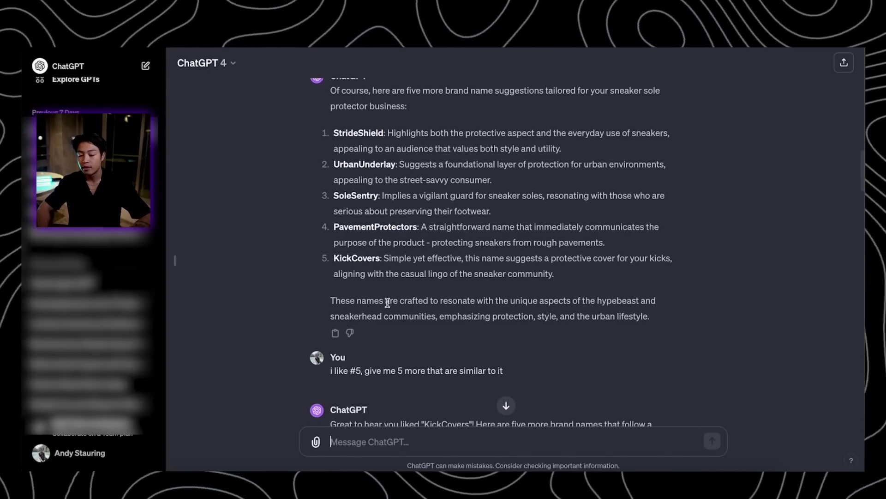
scroll(393, 318, down, 5)
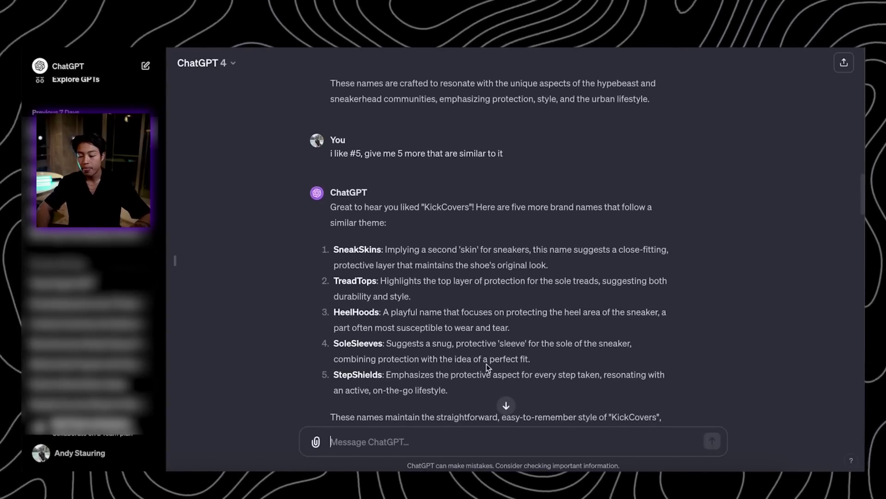
scroll(487, 367, down, 3)
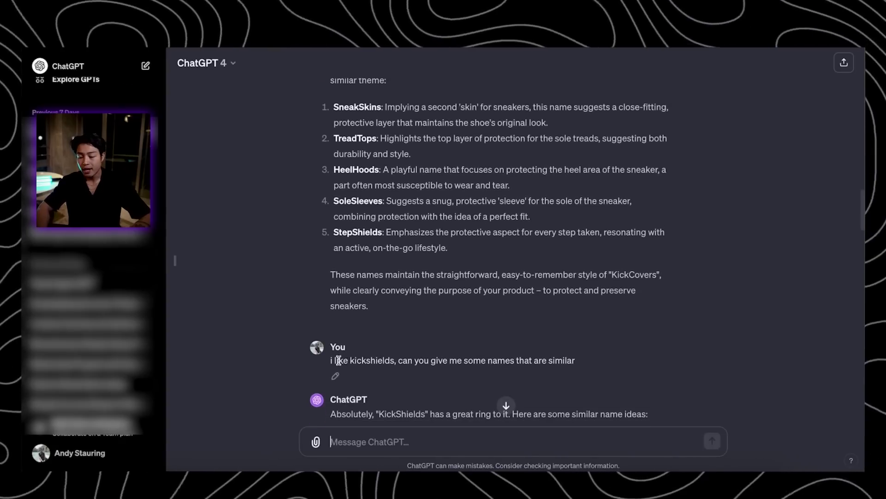
scroll(468, 348, down, 2)
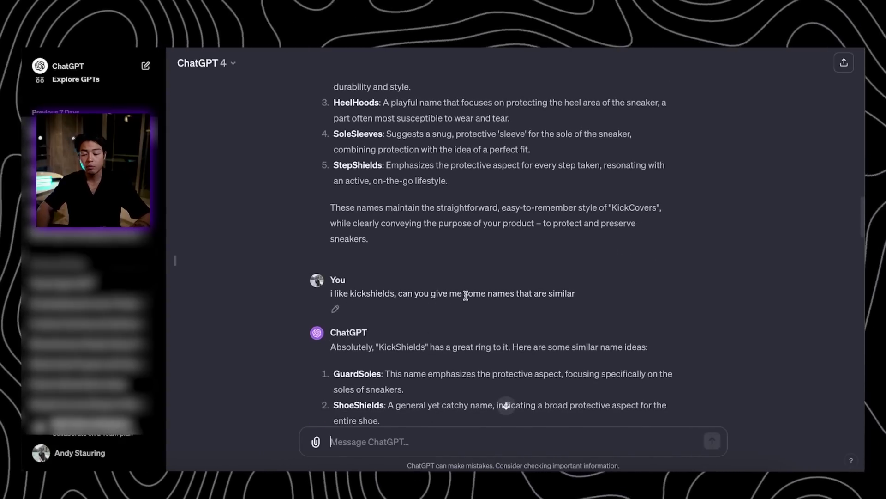
scroll(380, 355, down, 15)
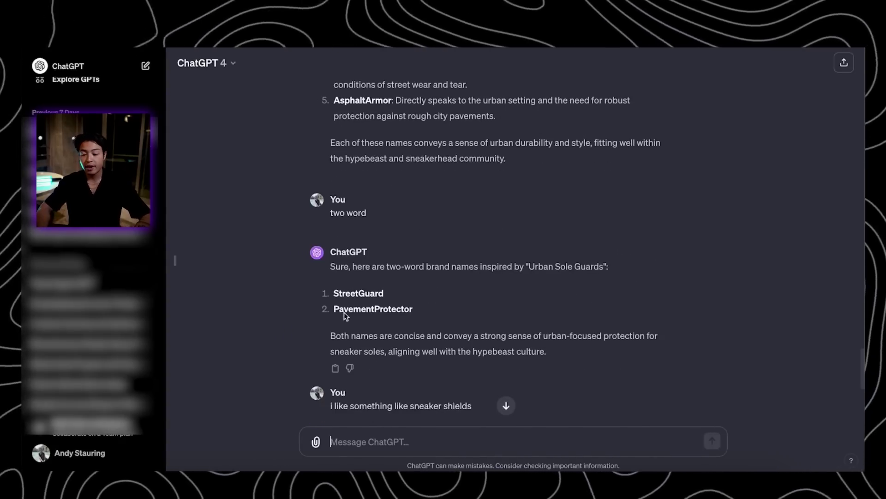
scroll(390, 368, down, 7)
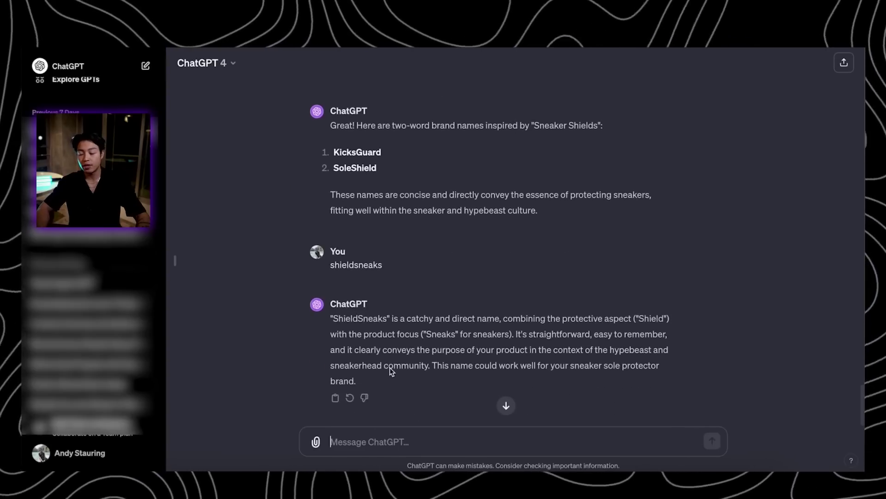
scroll(390, 367, up, 1)
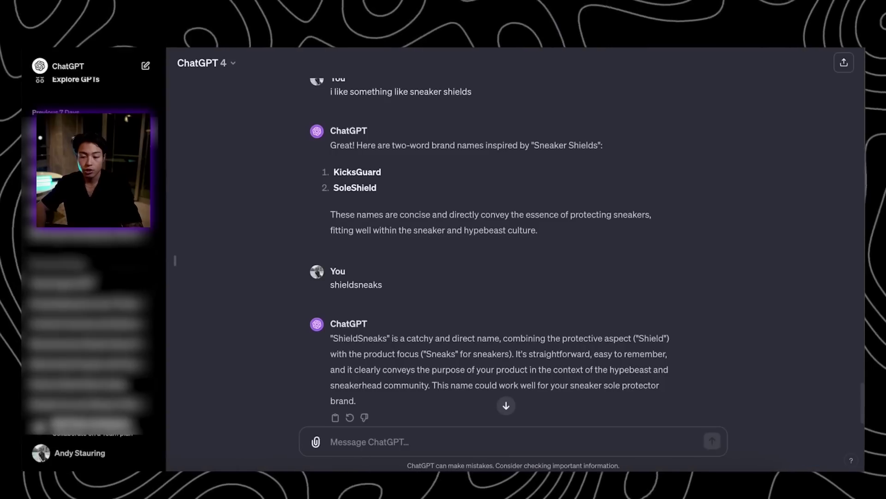
key(super+t)
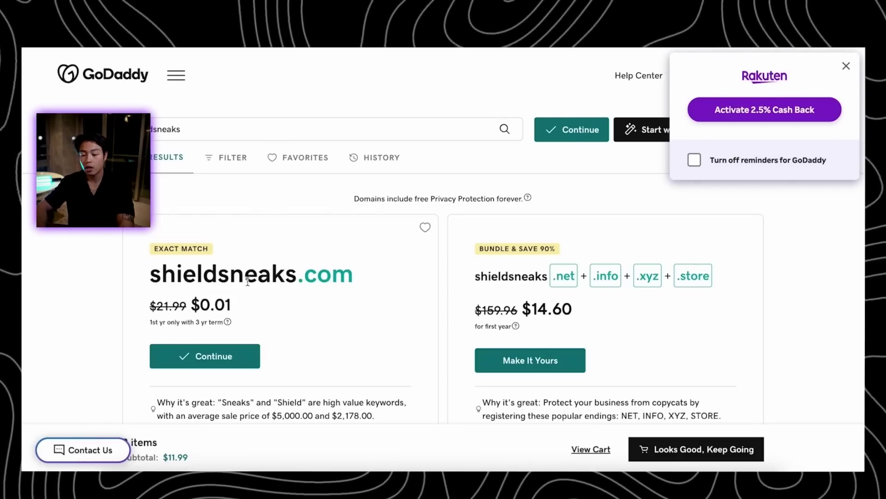
Add the shieldsneaks.com domain to the GoDaddy cart and review the $11.99 subtotal
click(240, 357)
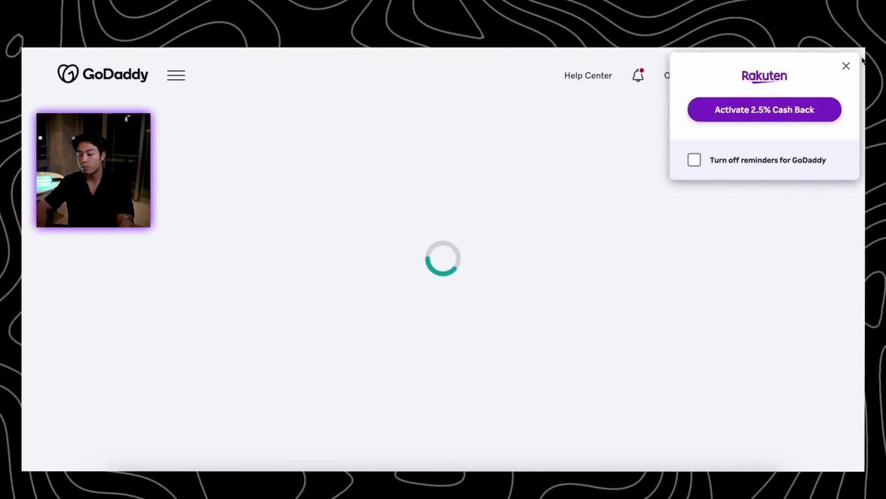
click(847, 72)
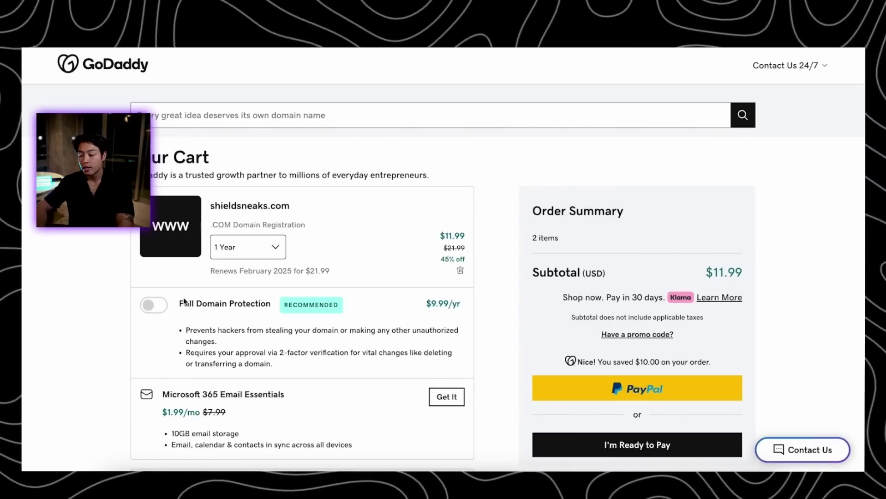
scroll(397, 298, down, 2)
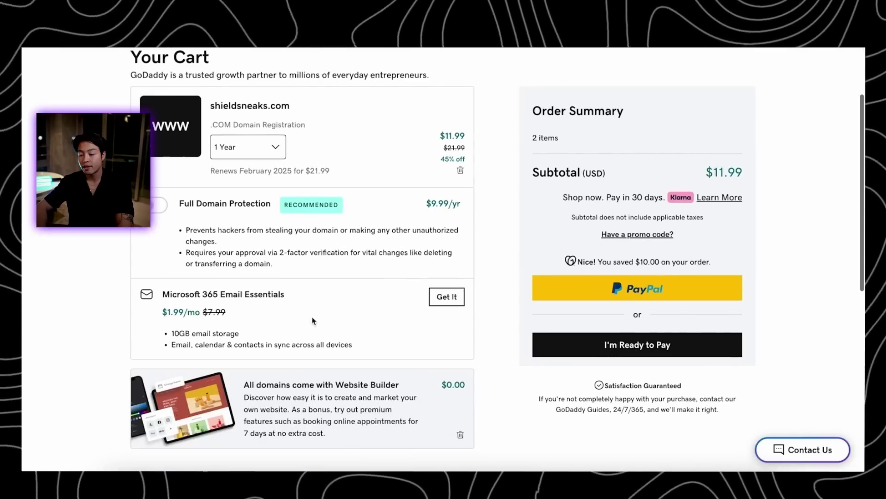
scroll(395, 300, up, 2)
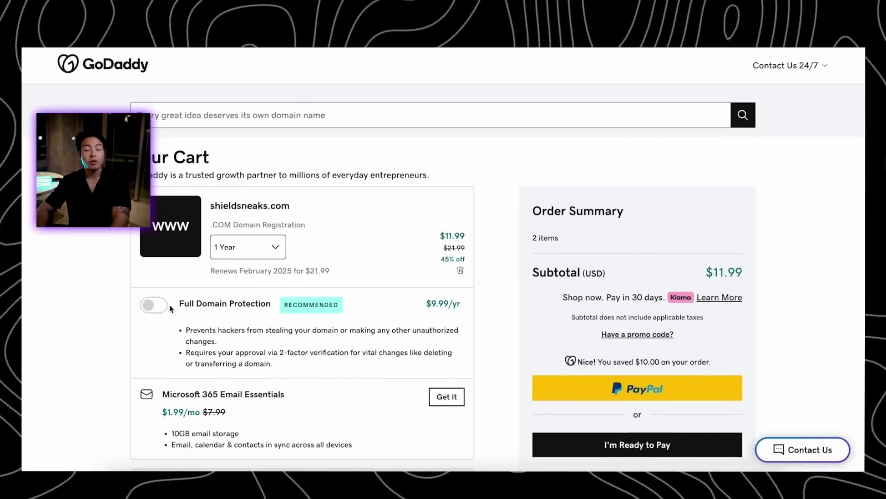
scroll(408, 290, down, 2)
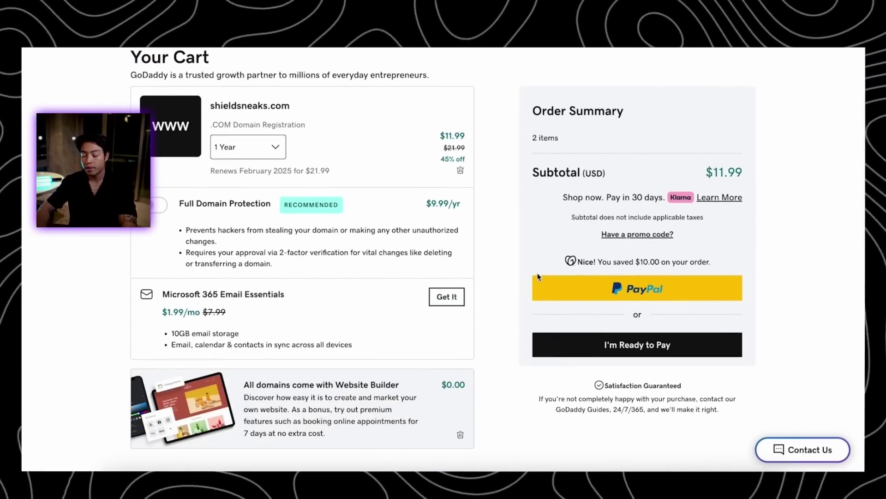
scroll(537, 277, up, 1)
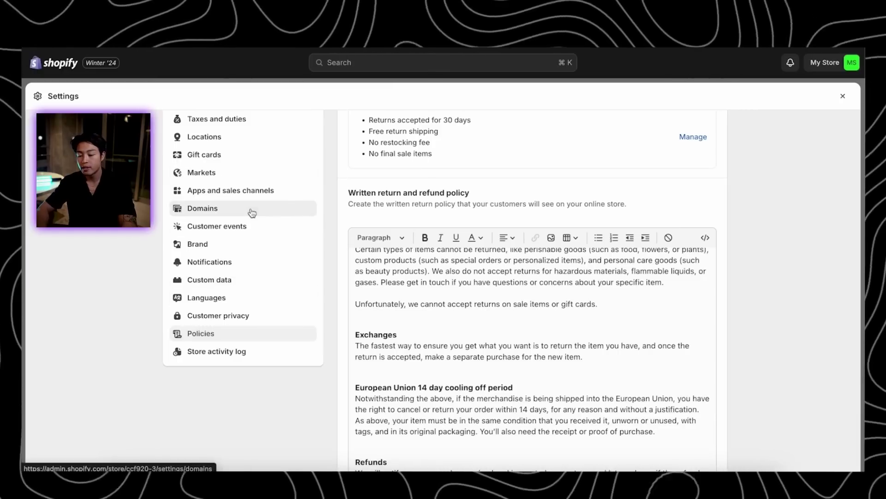
Rename the Shopify store from My Store to Shield Sneaks in Store details and save
click(252, 213)
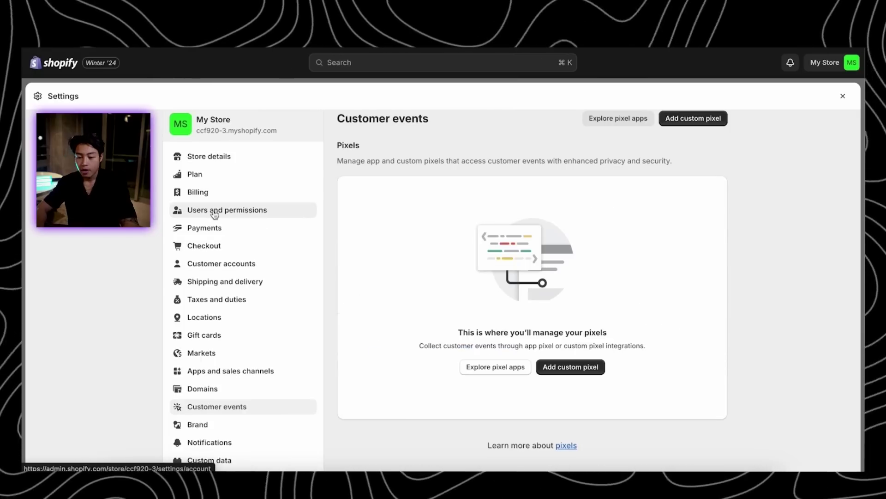
click(213, 192)
click(235, 156)
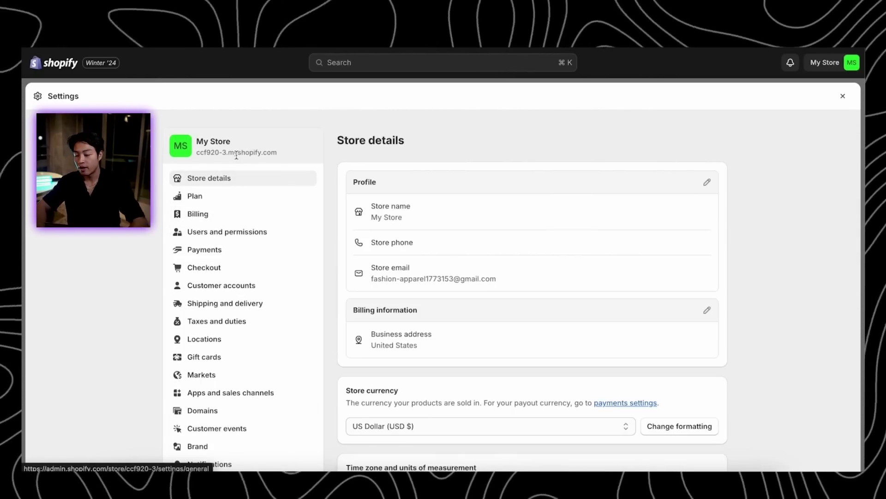
click(707, 182)
click(391, 241)
key(super+a)
text(Shiel)
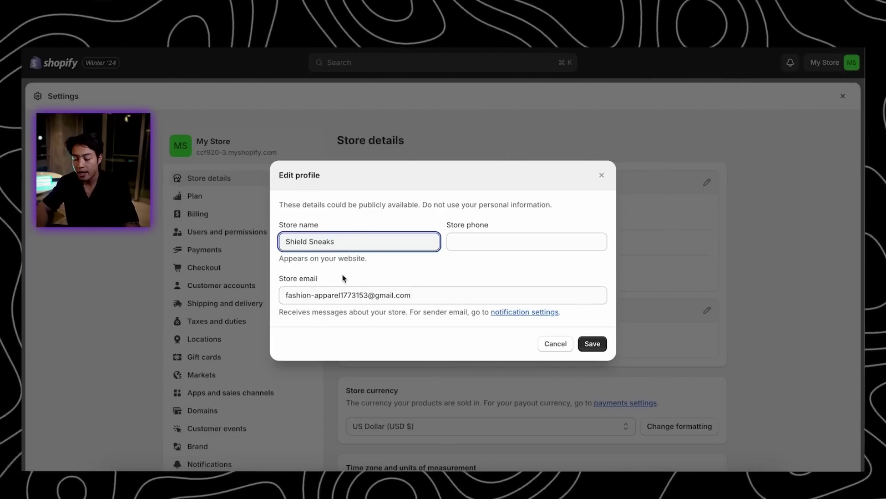
click(582, 347)
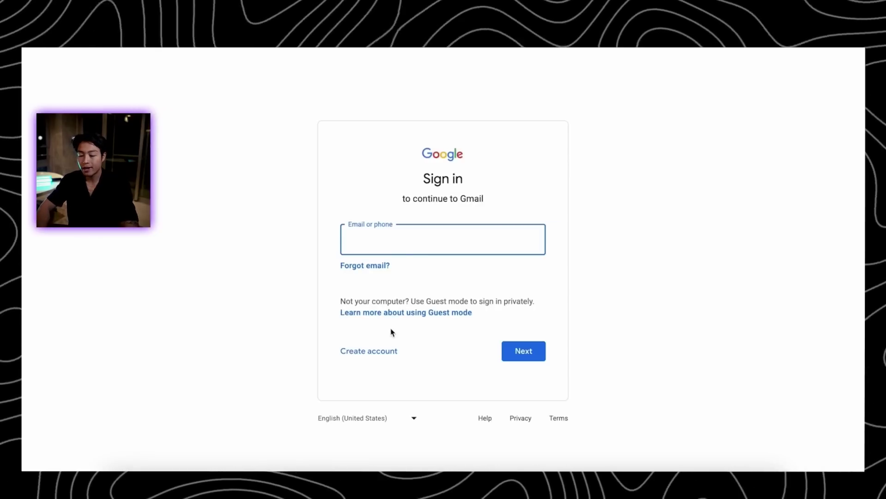
Begin creating a new Google account for personal use
click(370, 351)
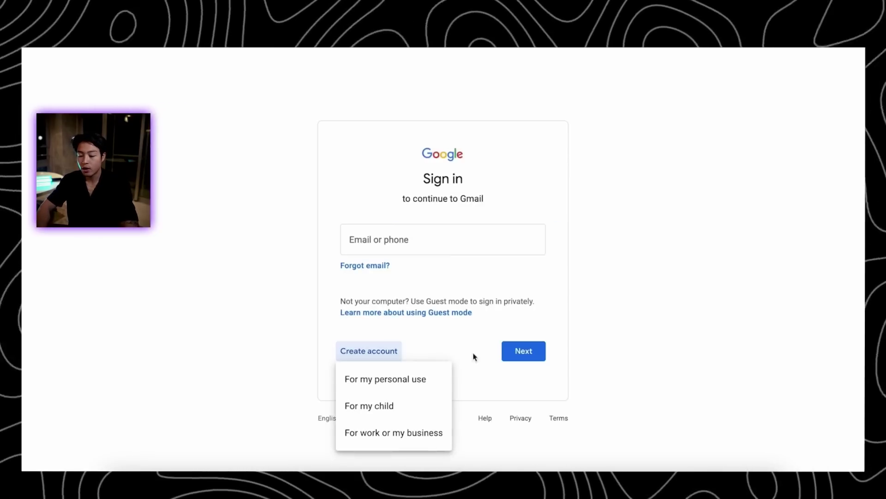
click(423, 380)
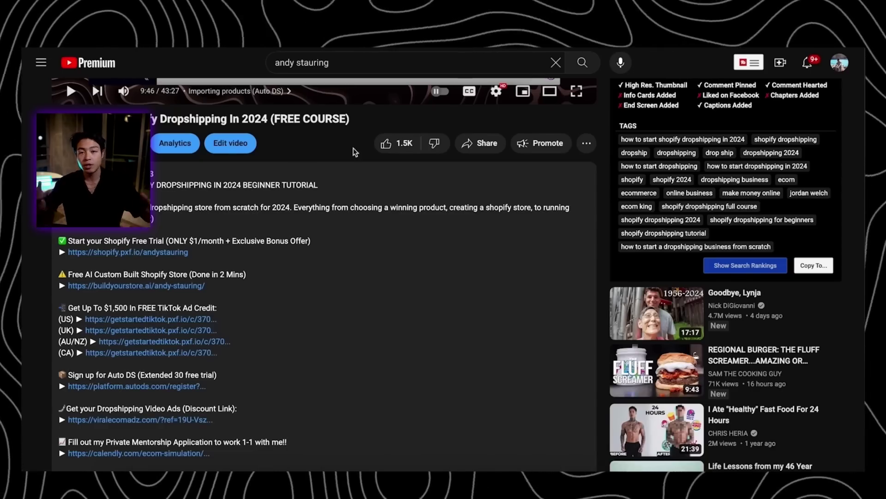
Scroll the YouTube video's description to reach the AutoDS sign-up link
scroll(353, 148, up, 2)
scroll(353, 147, down, 3)
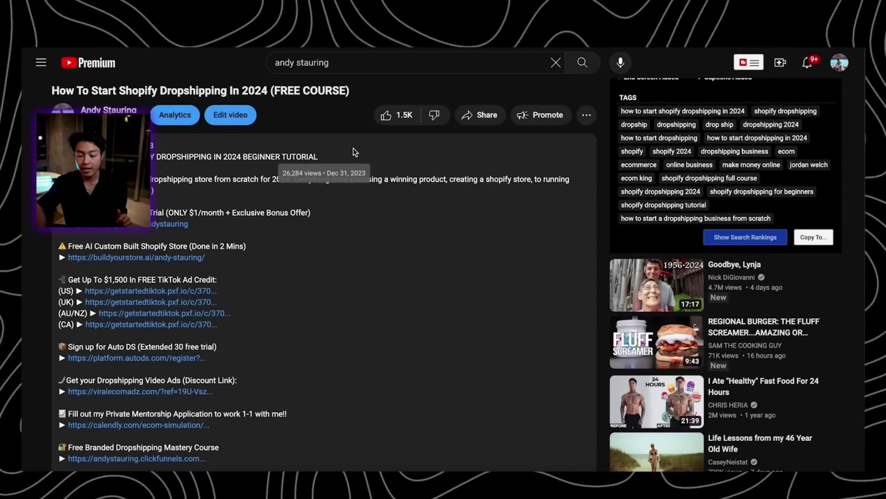
scroll(165, 245, down, 3)
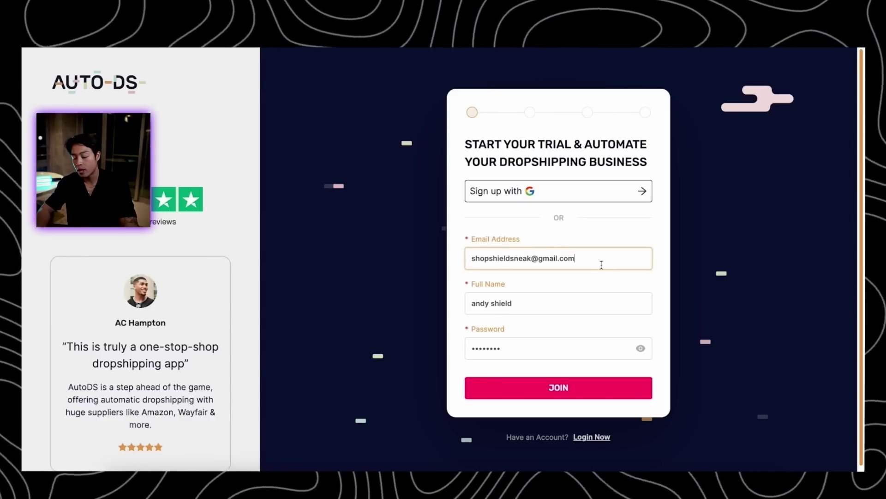
Submit the AutoDS sign-up details and start the Starter 500 plan's $0.99 trial
click(523, 388)
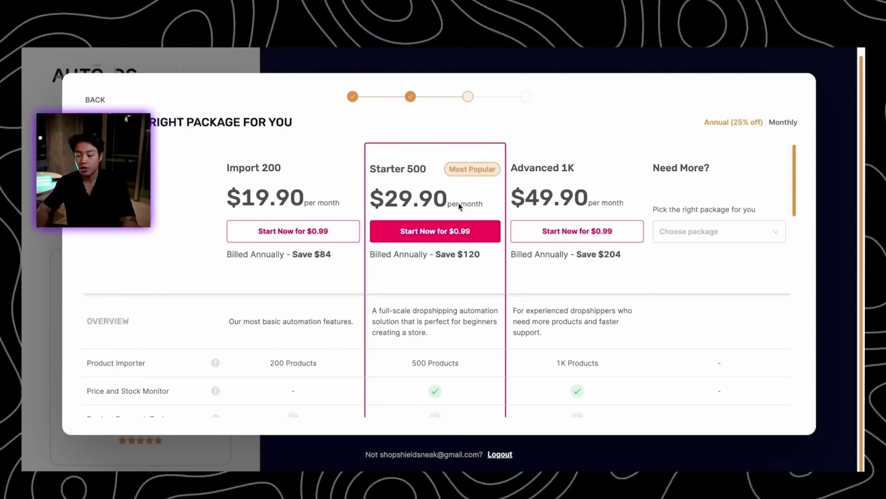
scroll(428, 326, down, 1)
scroll(430, 328, up, 1)
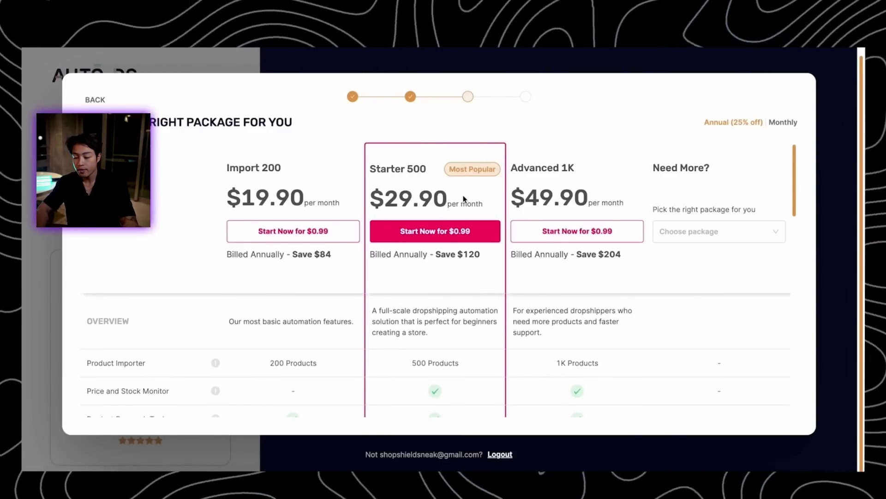
scroll(451, 289, down, 3)
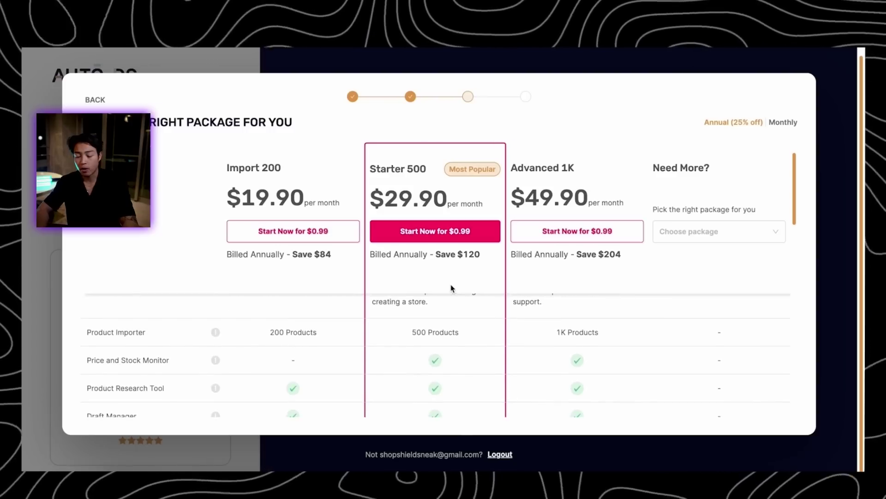
scroll(263, 351, up, 1)
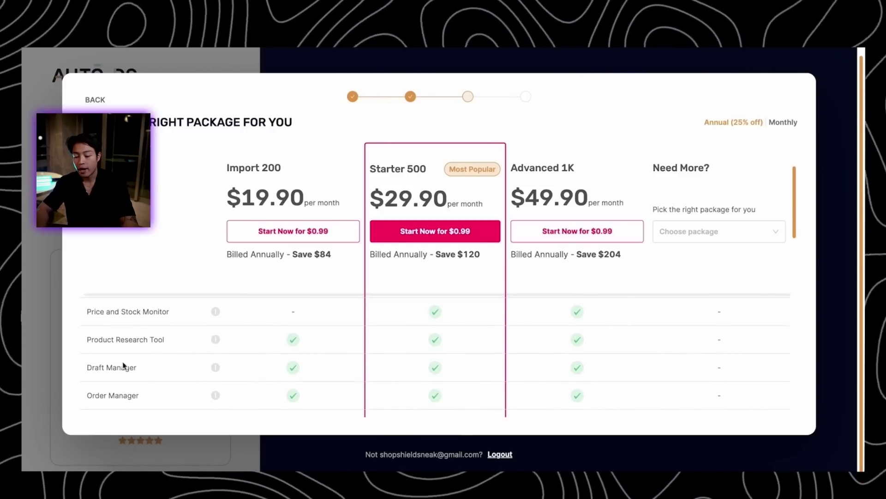
scroll(433, 385, down, 1)
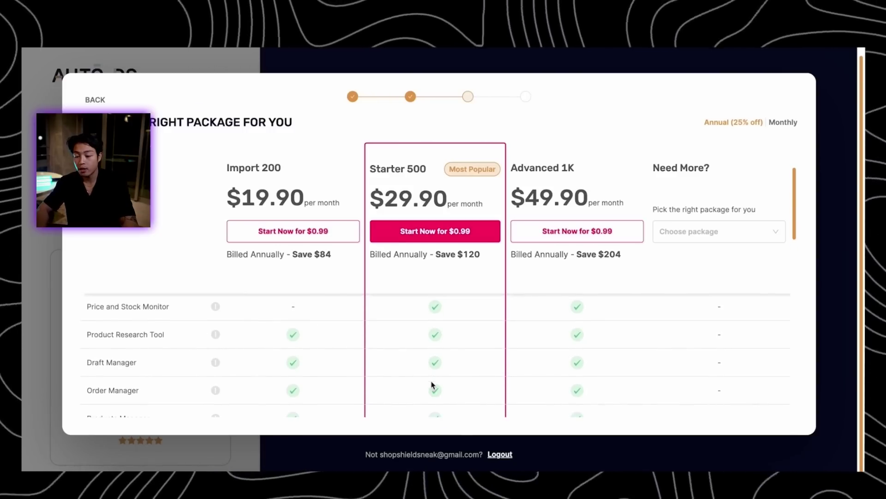
scroll(409, 342, down, 2)
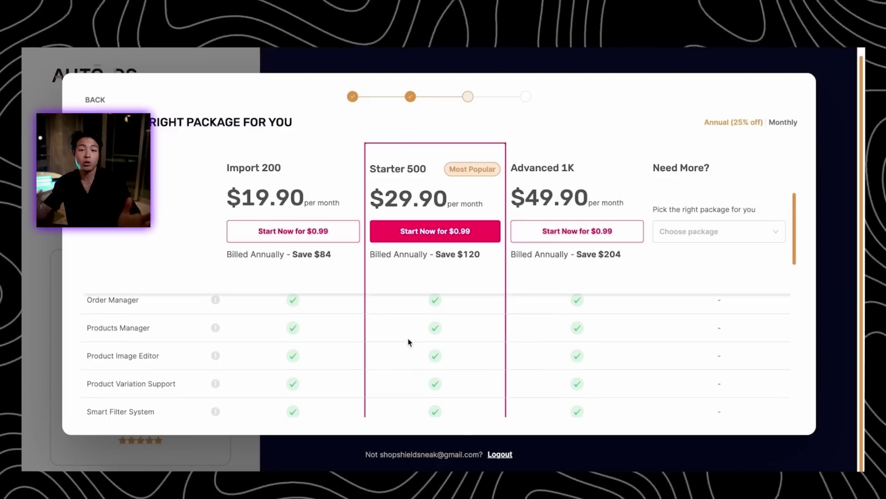
scroll(435, 281, down, 2)
scroll(435, 280, up, 3)
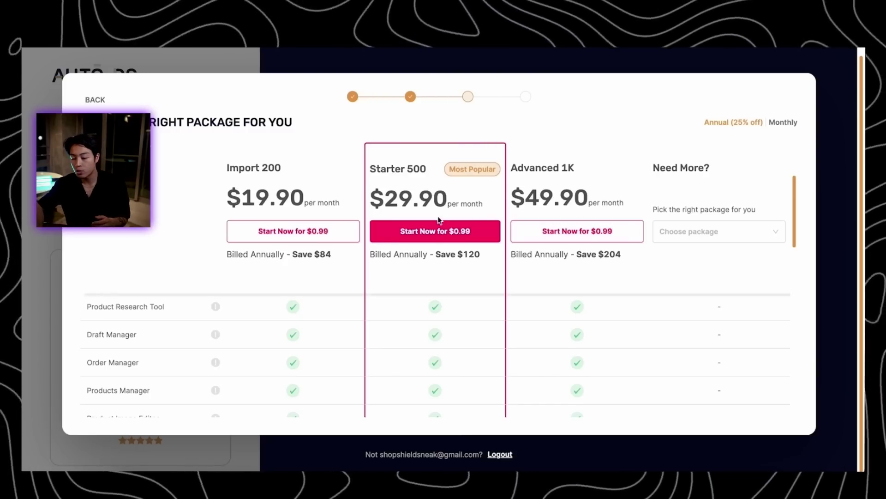
scroll(436, 280, down, 2)
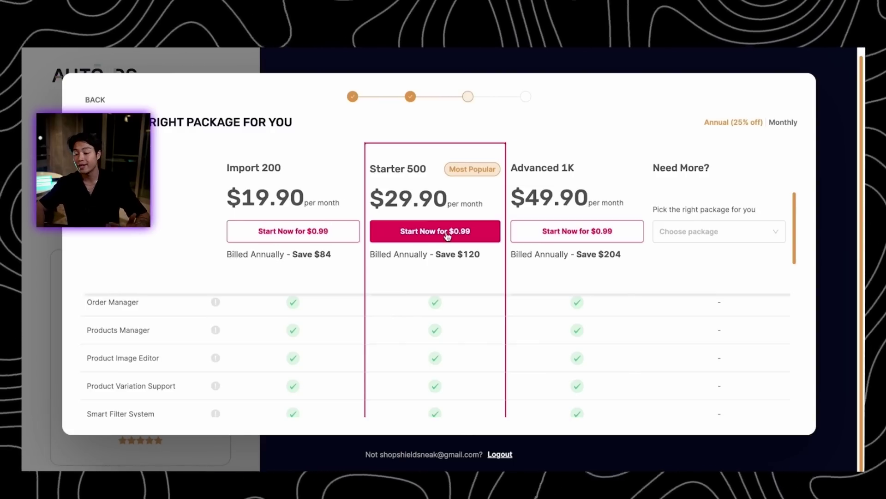
click(447, 235)
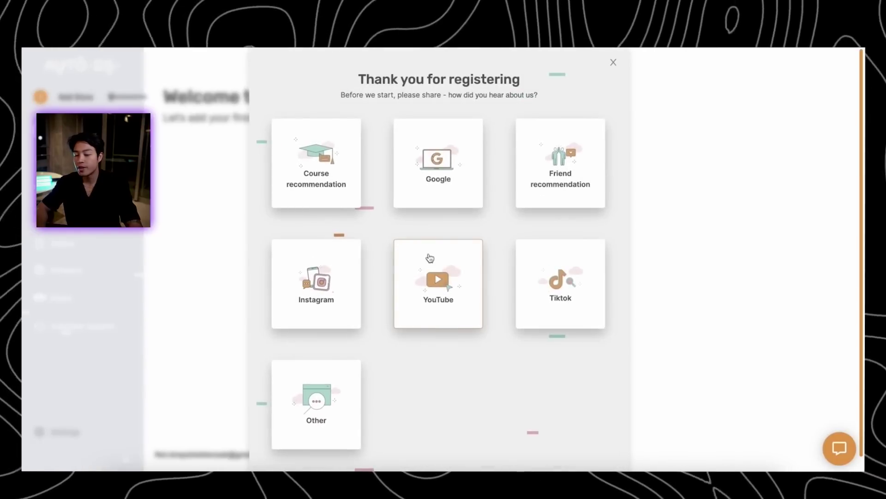
Dismiss the registration survey and connect the Shopify store to AutoDS
click(613, 62)
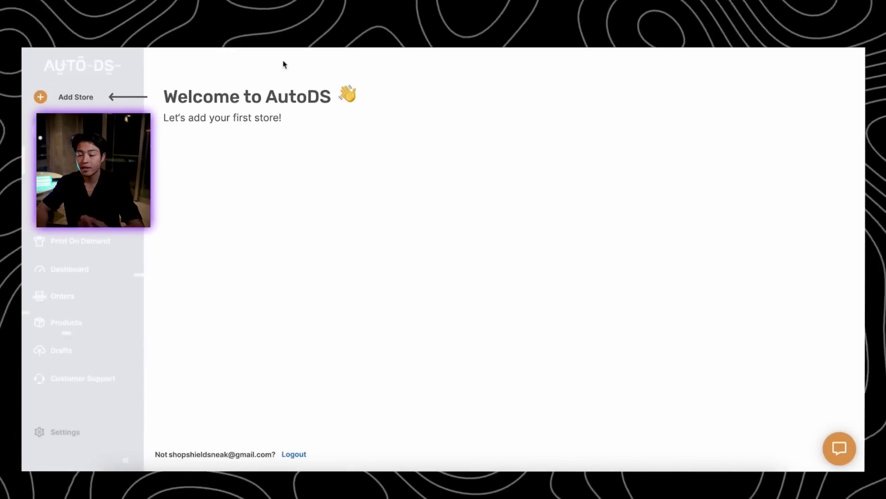
click(78, 96)
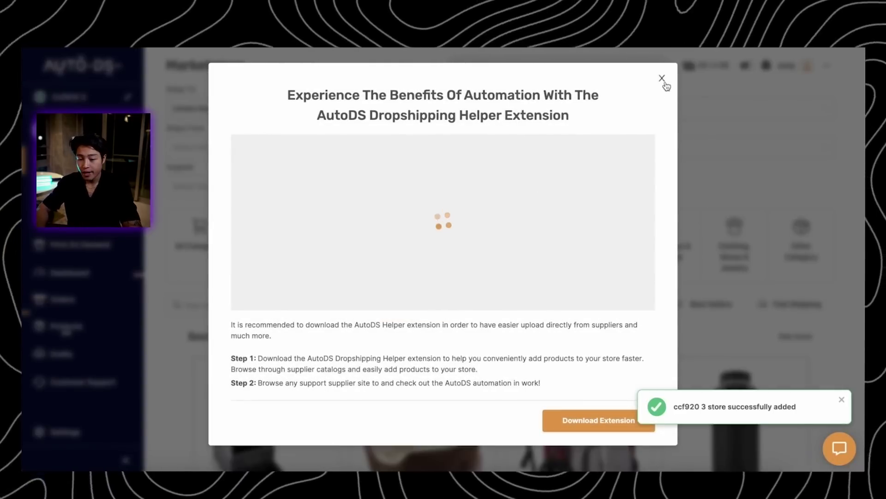
click(663, 79)
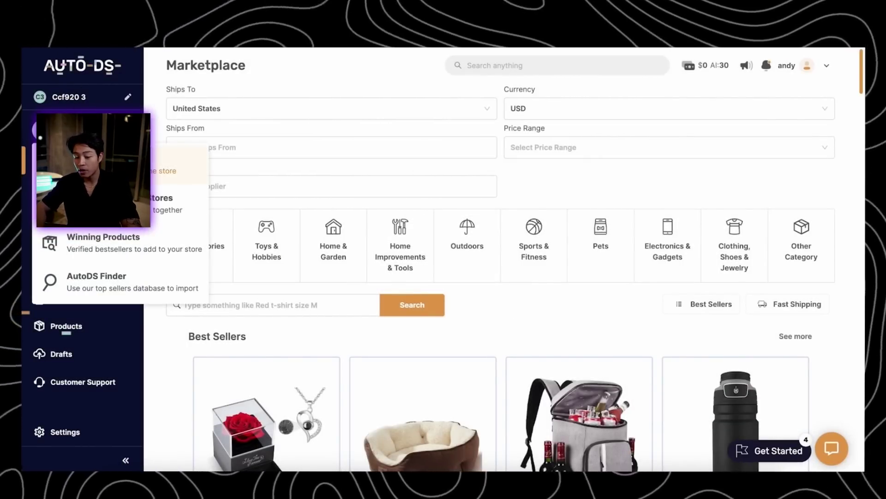
click(180, 172)
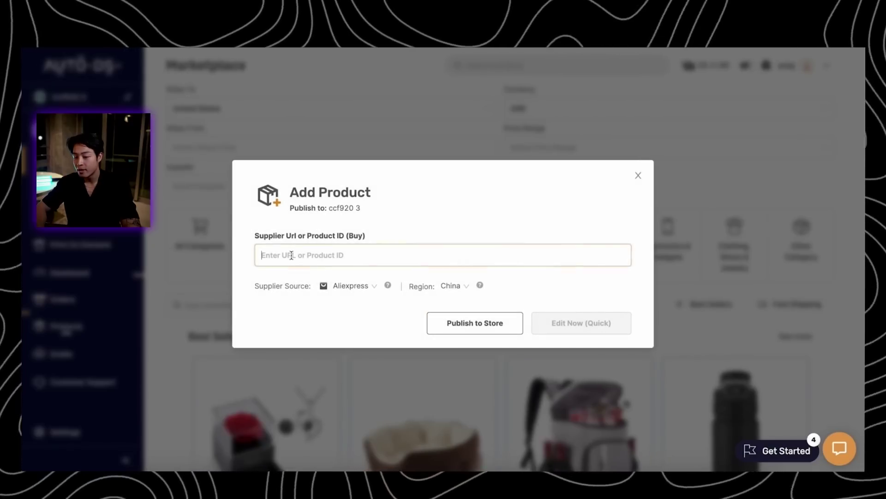
Paste the AliExpress product link and publish the product to the Shopify store
key(ctrl+v)
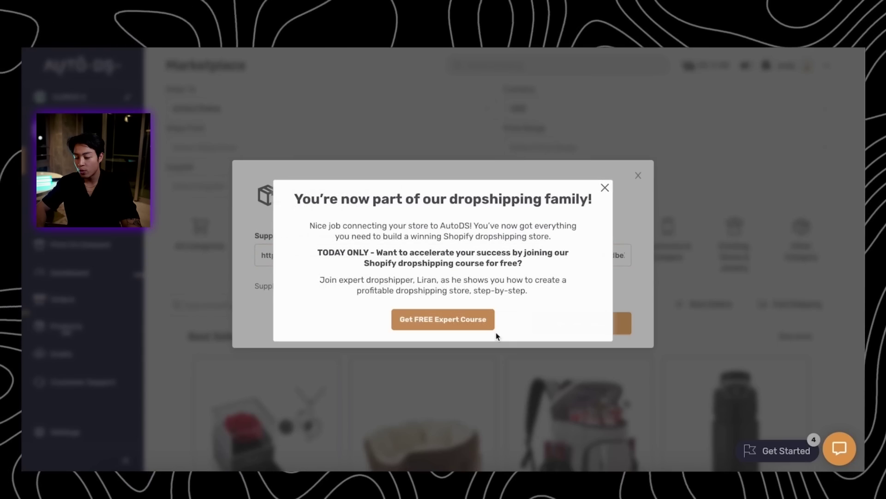
click(604, 187)
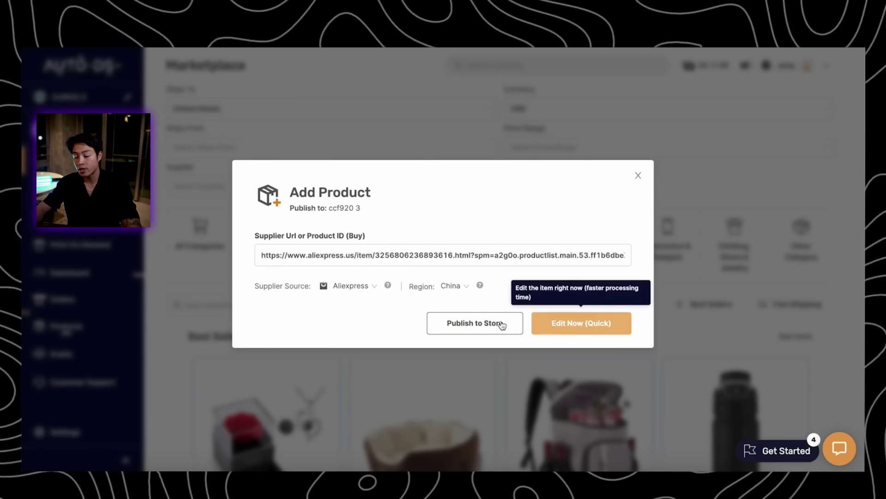
click(481, 328)
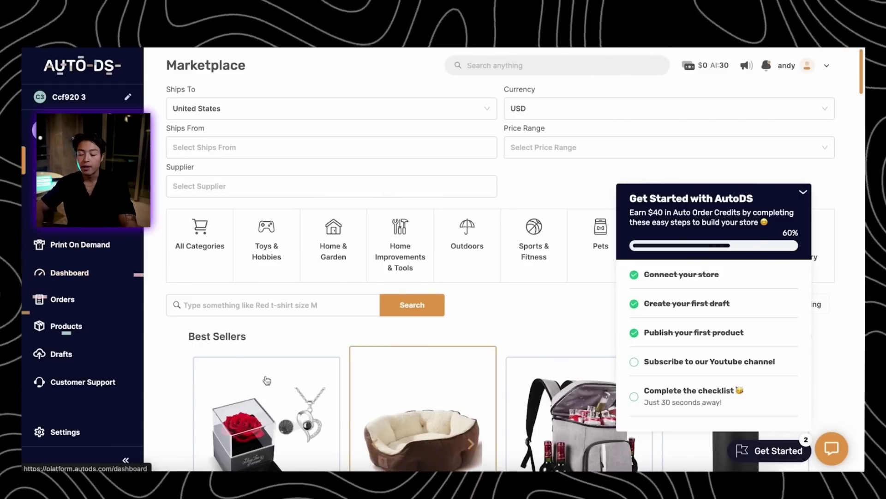
click(84, 277)
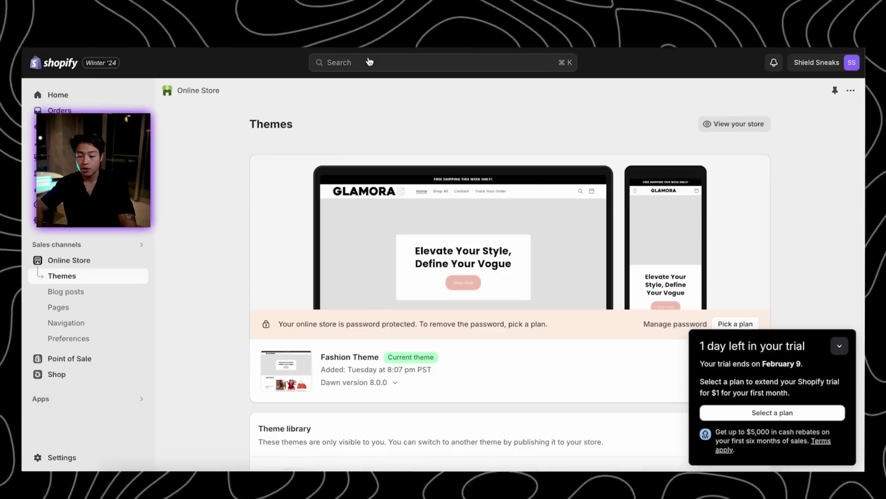
Reload Shopify's Products list to find the imported Shield Sneaks shoe sole protector stickers
click(59, 126)
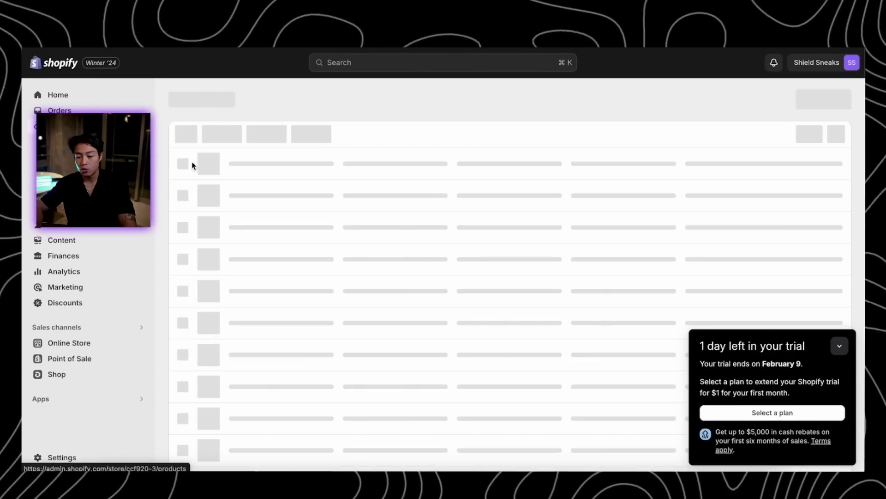
scroll(427, 249, down, 10)
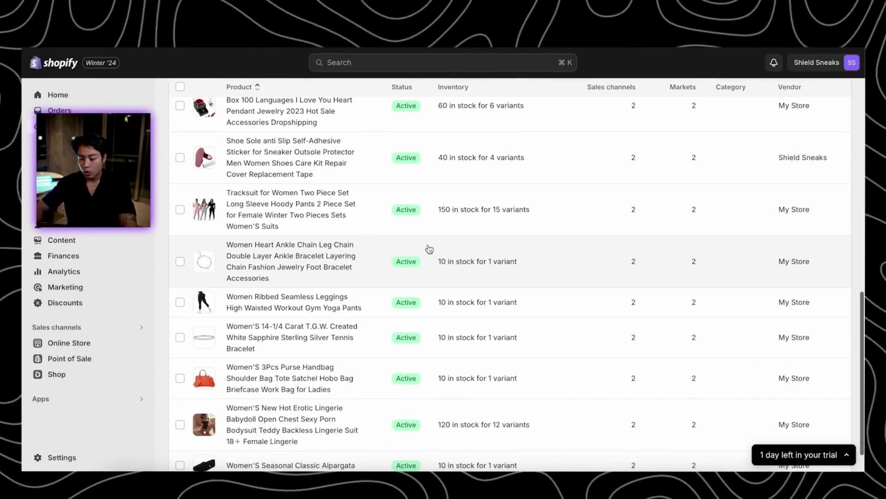
scroll(427, 249, up, 10)
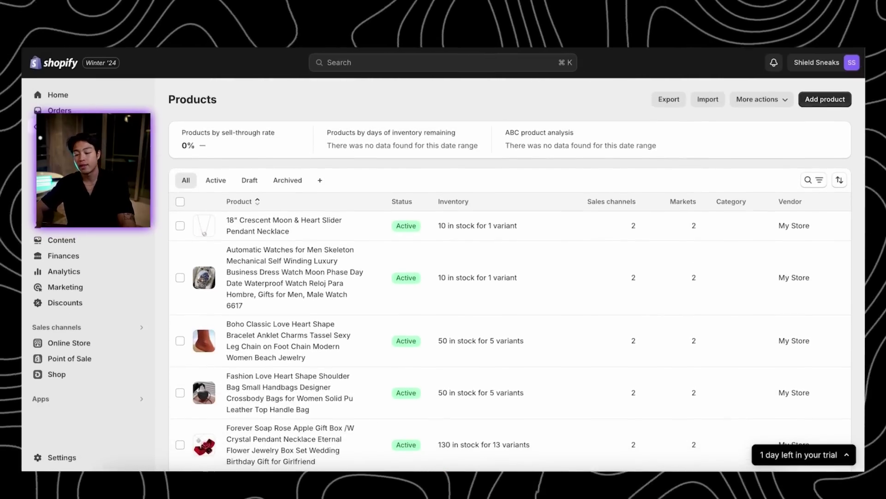
key(super+r)
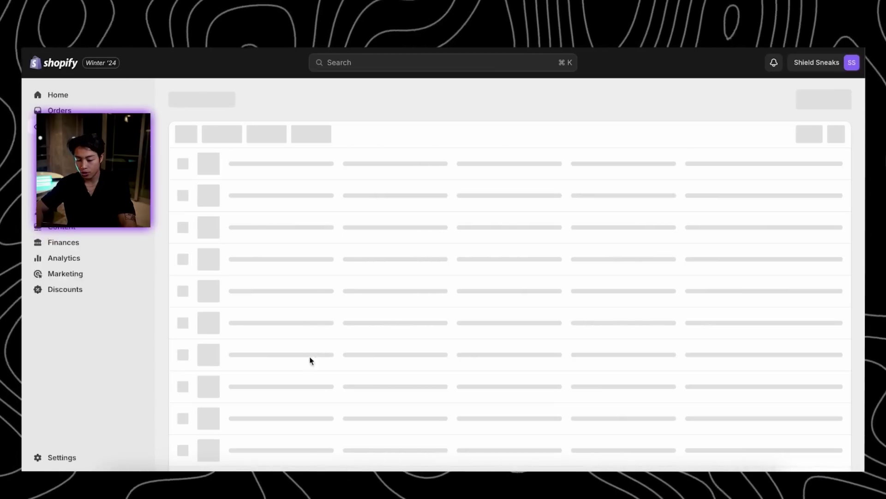
scroll(375, 391, down, 15)
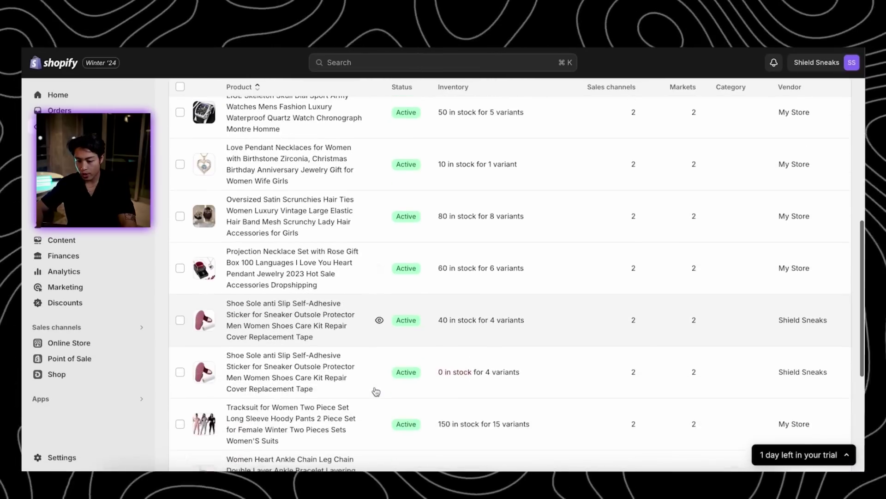
scroll(376, 391, down, 3)
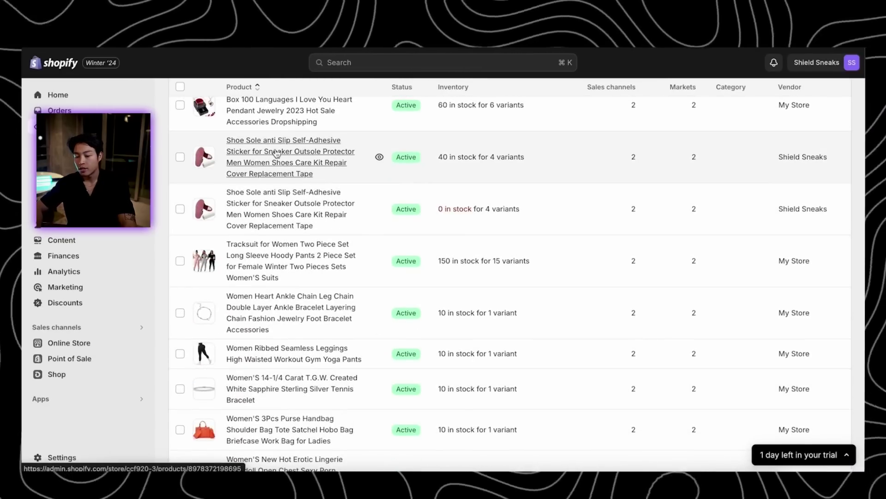
click(276, 152)
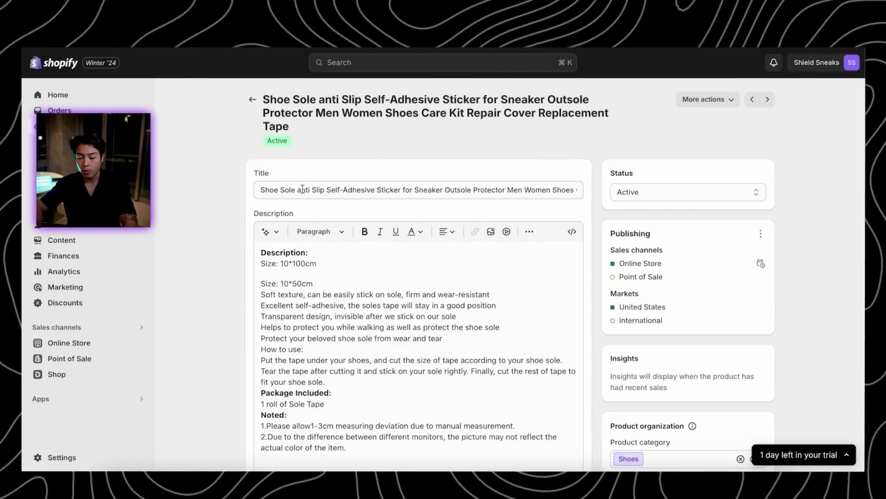
click(334, 189)
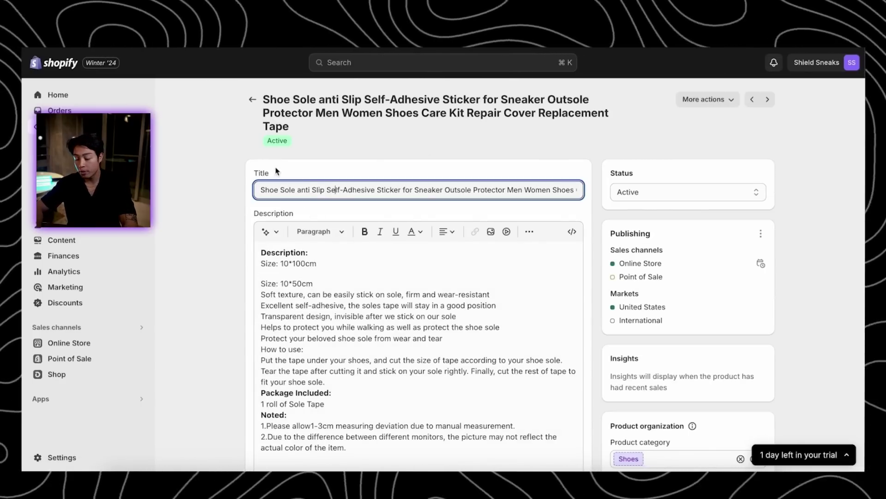
scroll(354, 276, down, 3)
scroll(551, 240, down, 8)
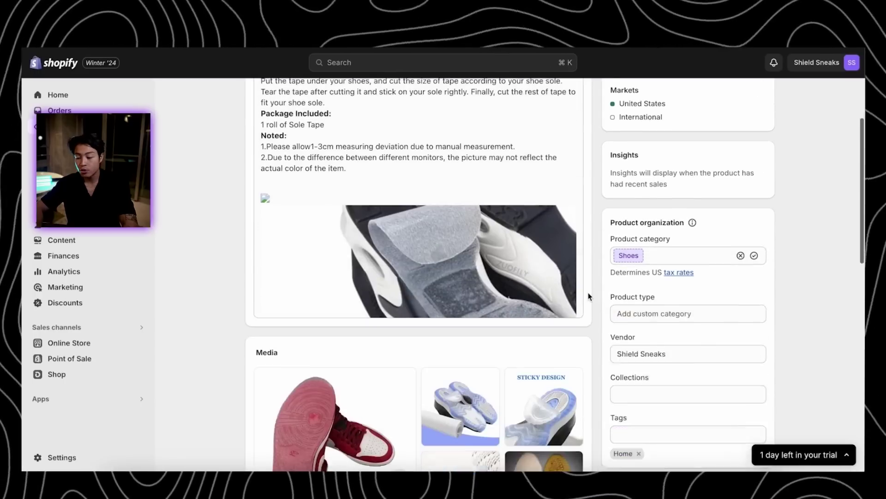
scroll(504, 303, down, 4)
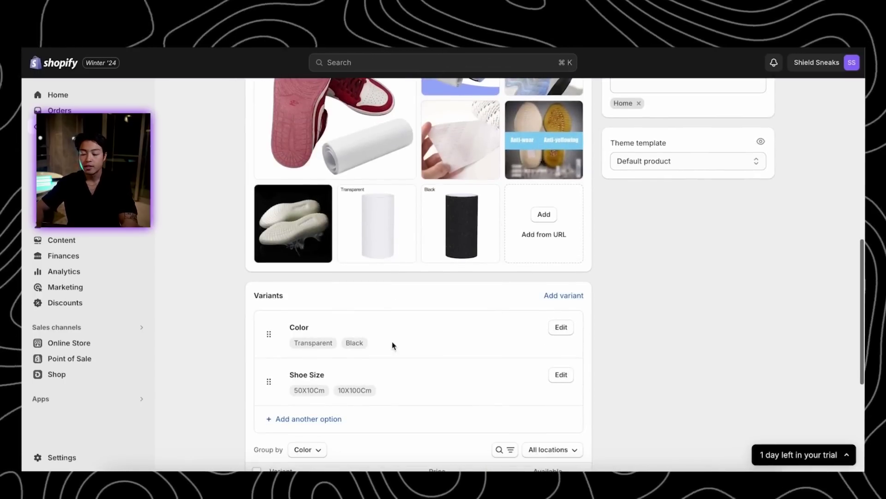
scroll(538, 336, down, 4)
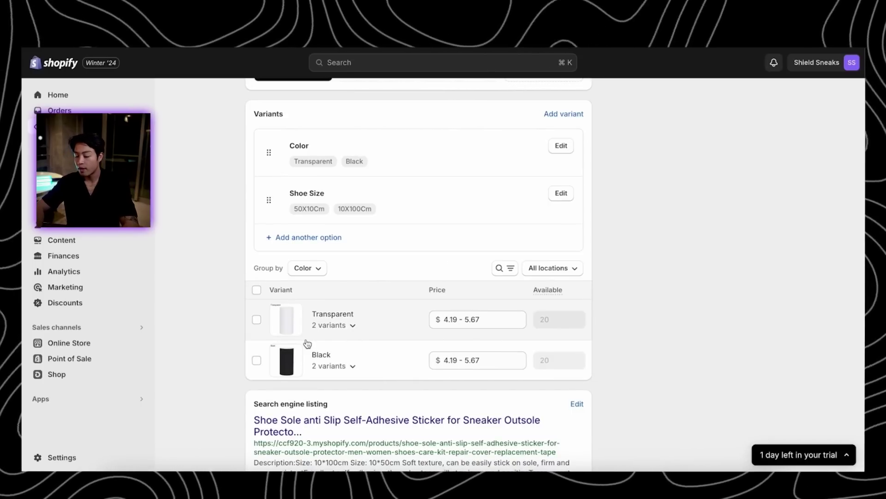
scroll(406, 326, down, 2)
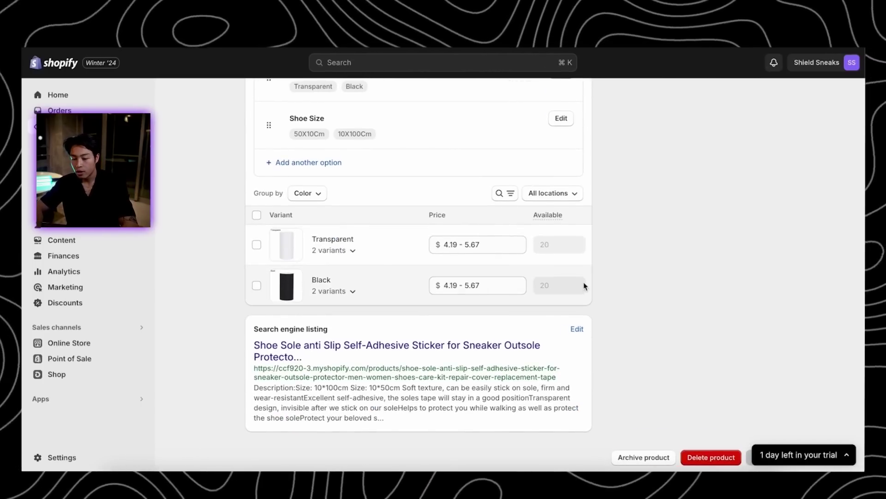
scroll(584, 283, up, 15)
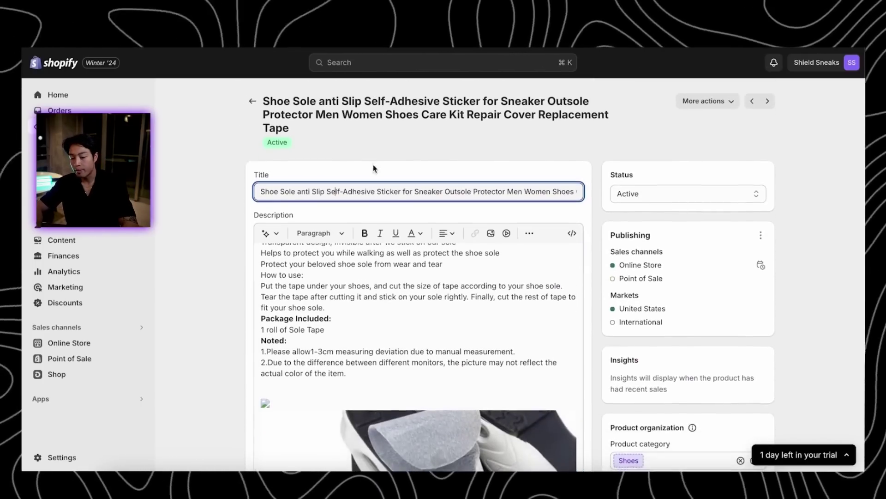
click(254, 100)
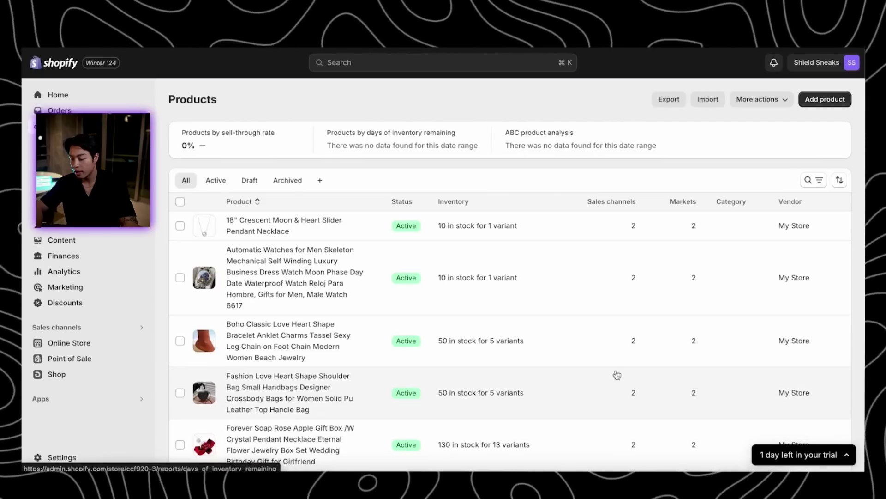
click(808, 457)
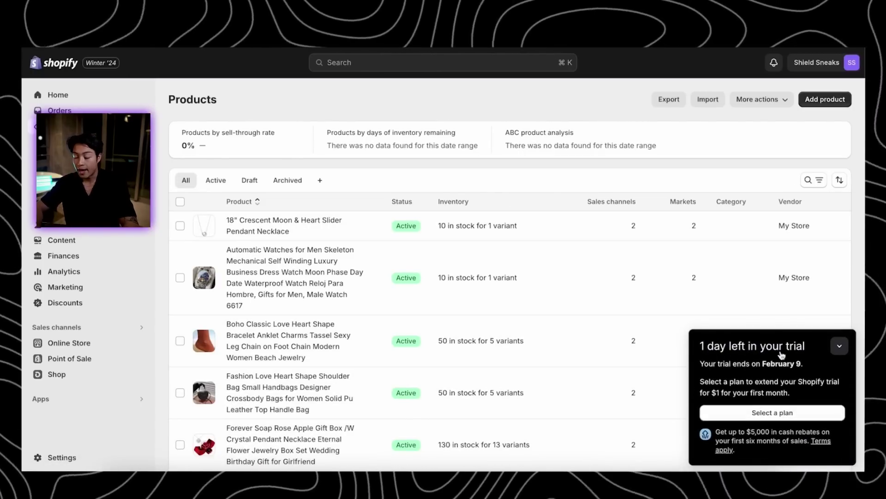
click(839, 350)
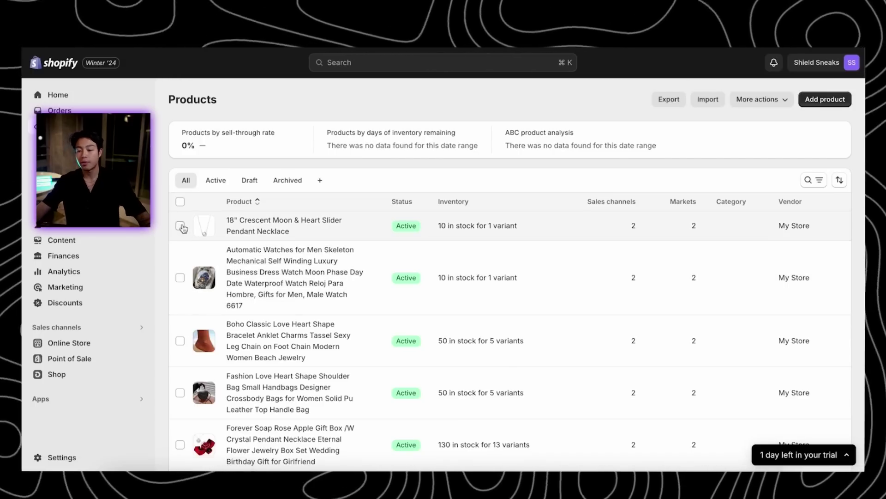
scroll(536, 364, down, 2)
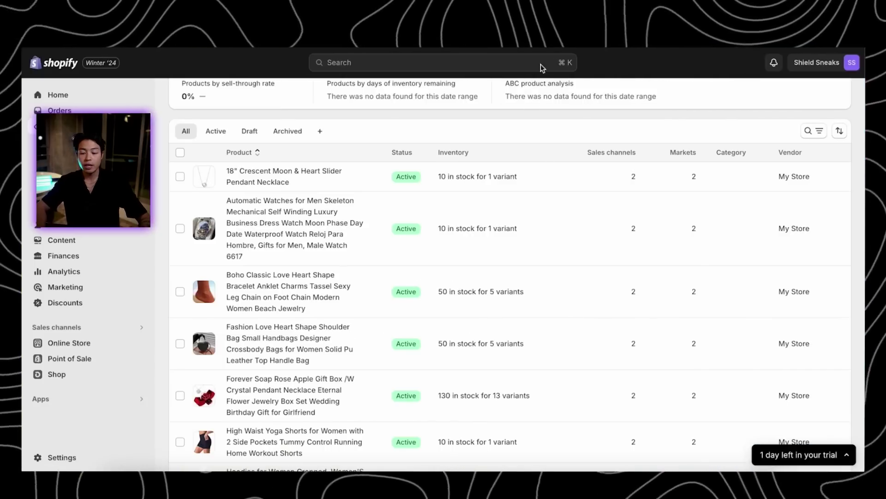
scroll(552, 188, down, 3)
scroll(552, 187, down, 5)
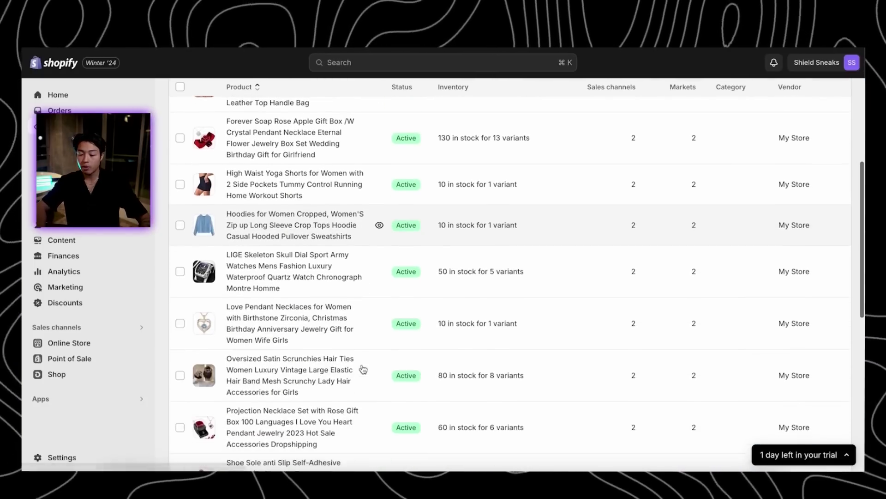
scroll(197, 375, down, 3)
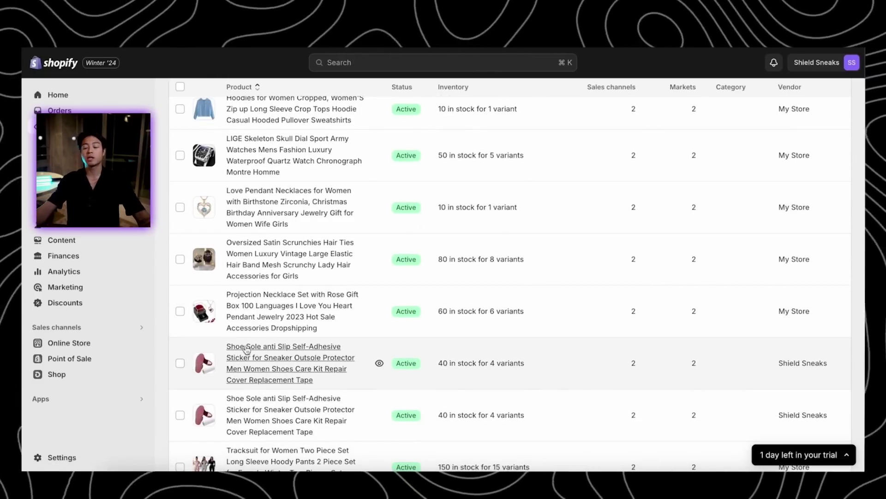
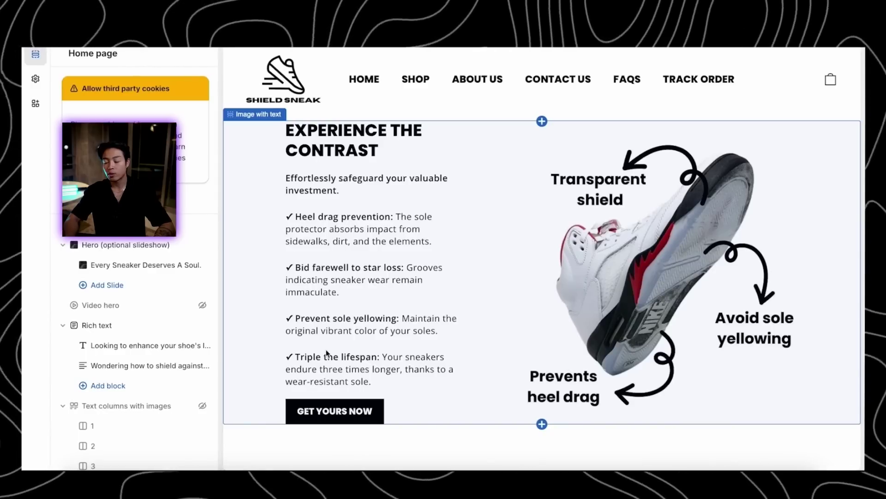
scroll(535, 351, down, 6)
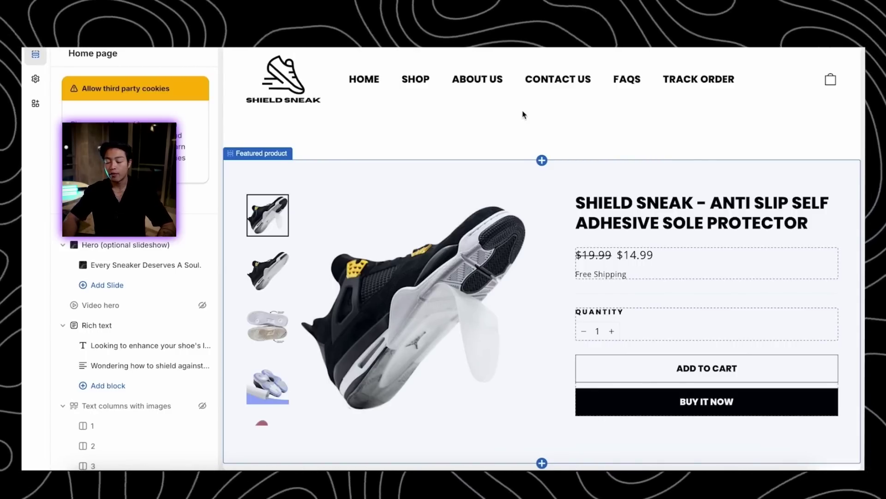
scroll(498, 249, down, 4)
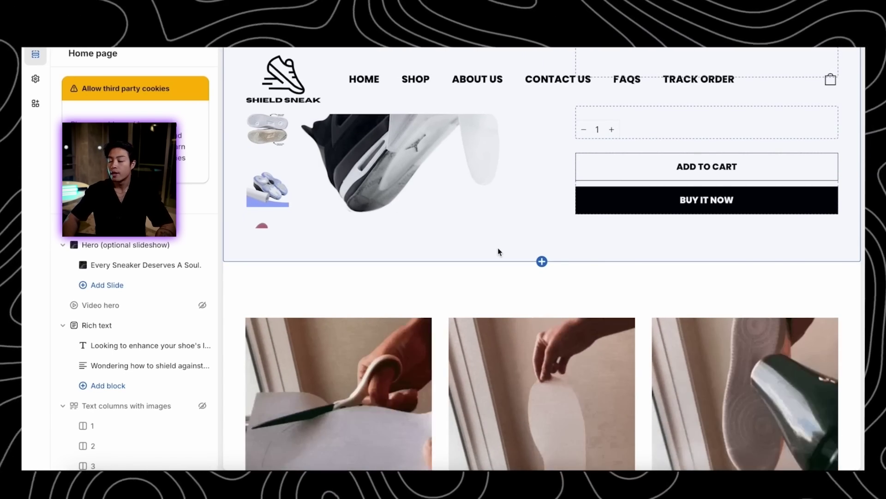
scroll(497, 252, down, 3)
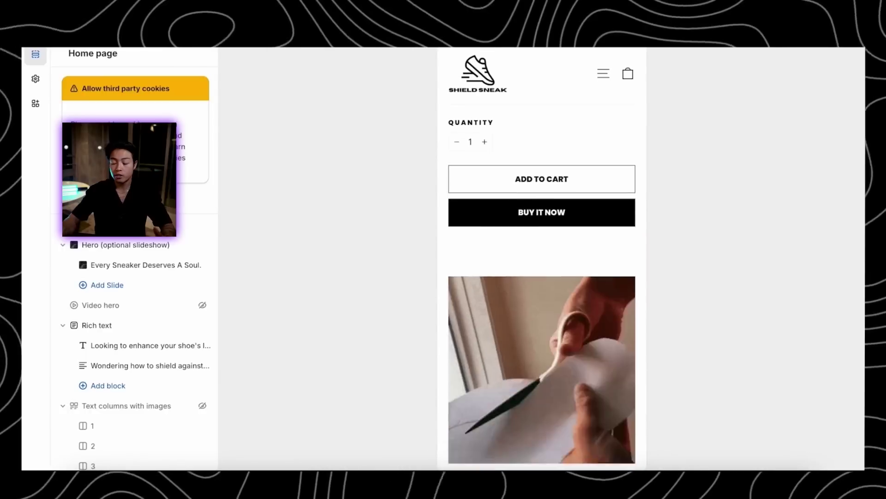
scroll(558, 222, down, 2)
scroll(564, 273, up, 10)
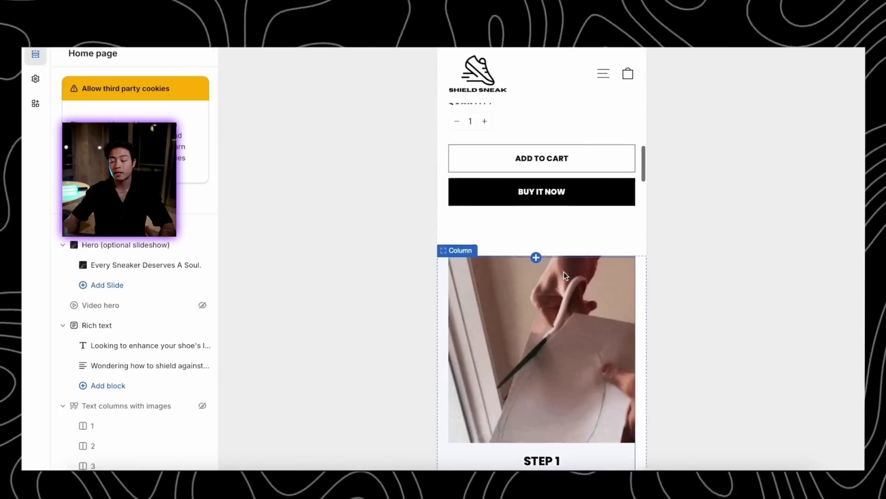
scroll(564, 272, up, 3)
scroll(564, 272, down, 12)
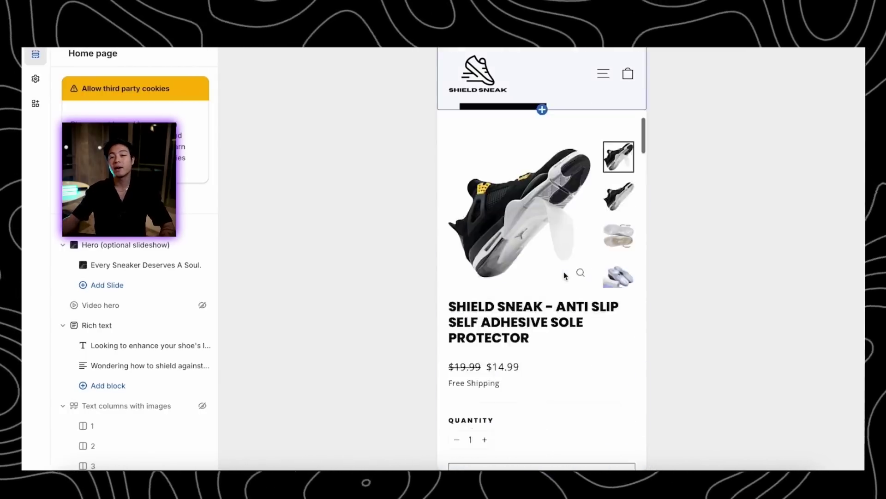
scroll(563, 272, down, 6)
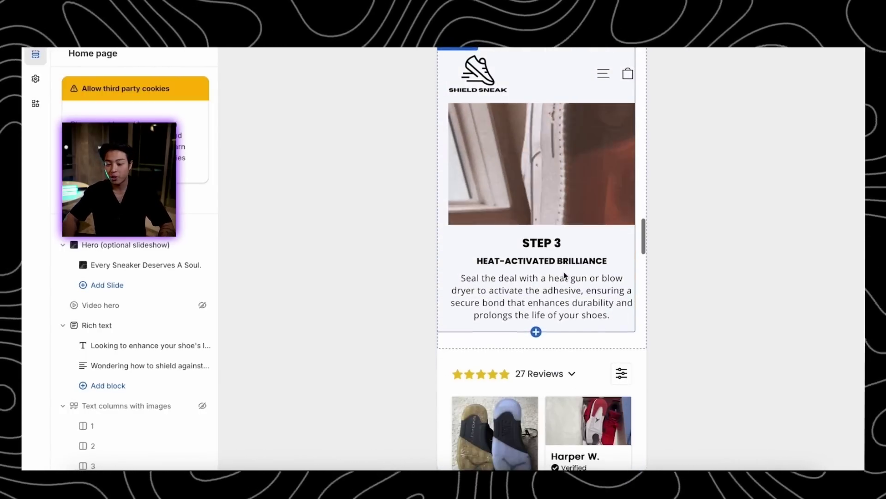
scroll(564, 272, up, 10)
scroll(564, 271, up, 15)
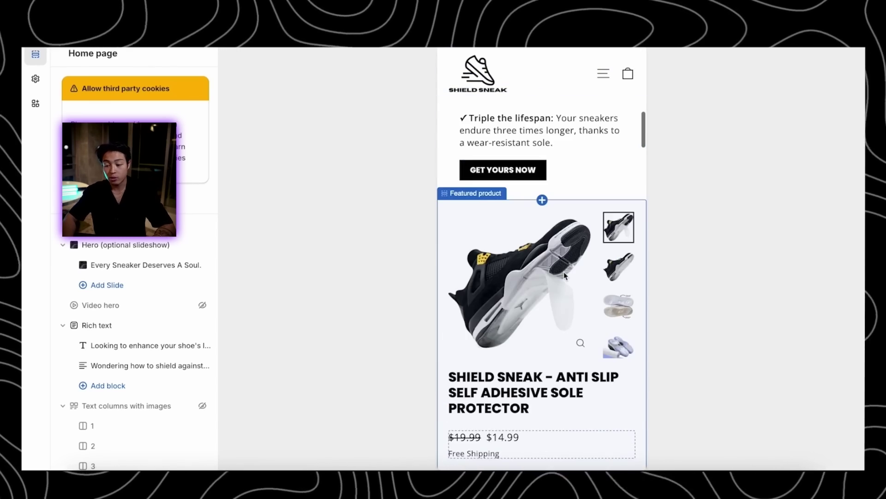
scroll(596, 351, down, 10)
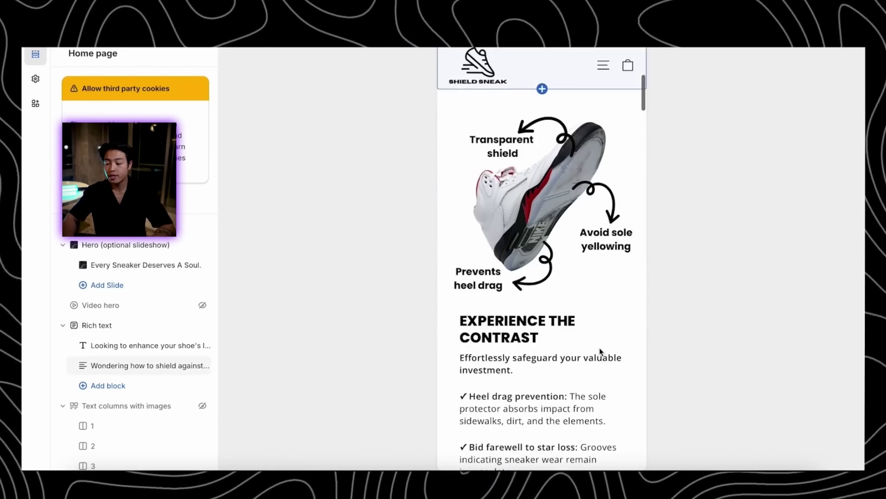
scroll(600, 351, down, 10)
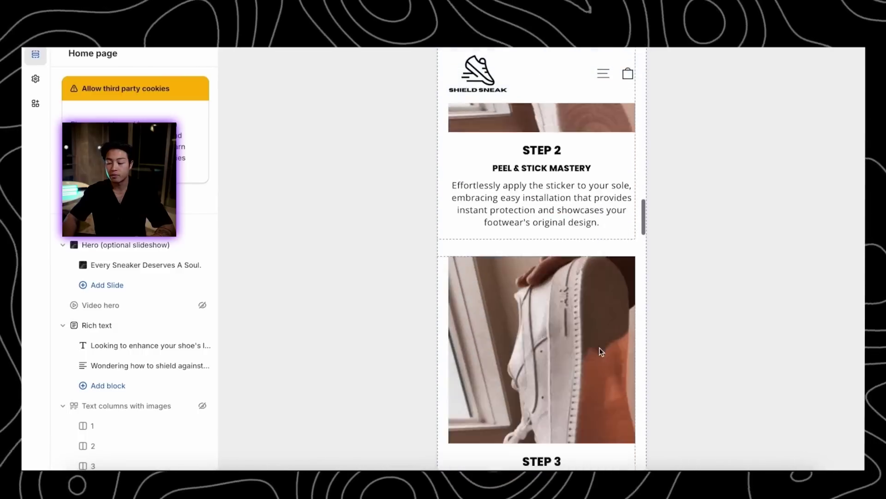
scroll(600, 351, up, 12)
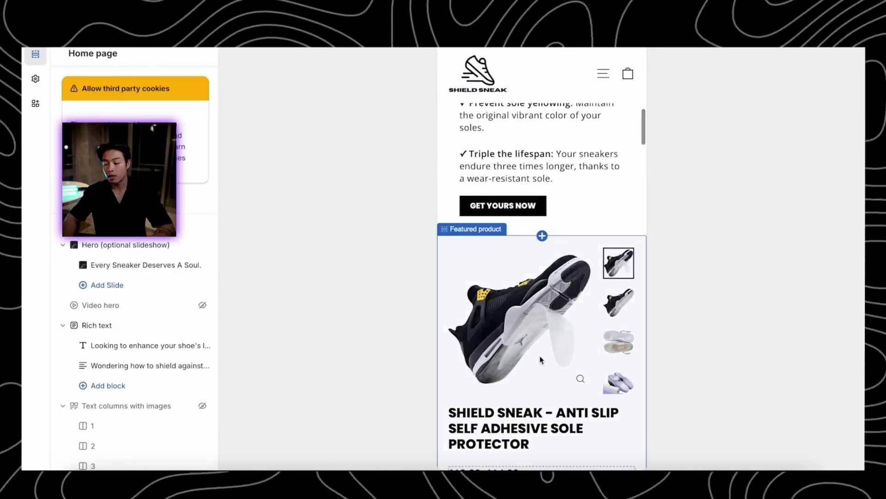
scroll(568, 388, down, 10)
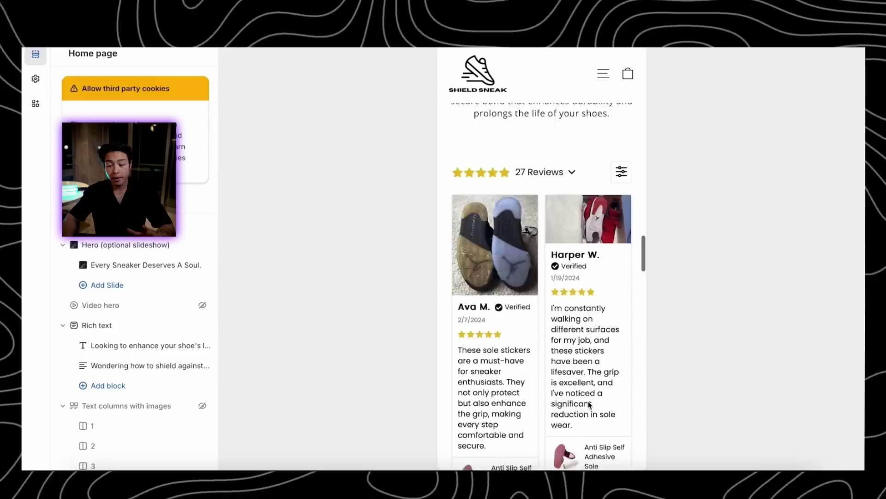
scroll(589, 405, up, 5)
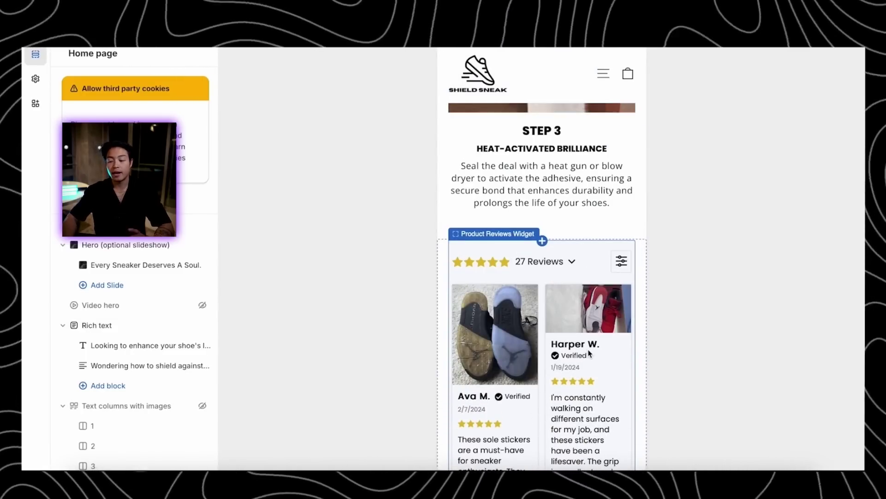
scroll(572, 236, up, 3)
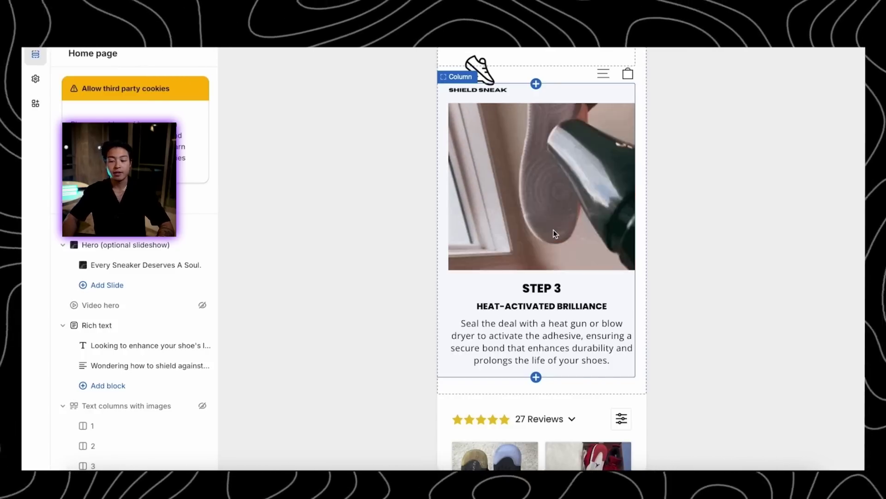
scroll(554, 231, up, 4)
scroll(554, 233, up, 15)
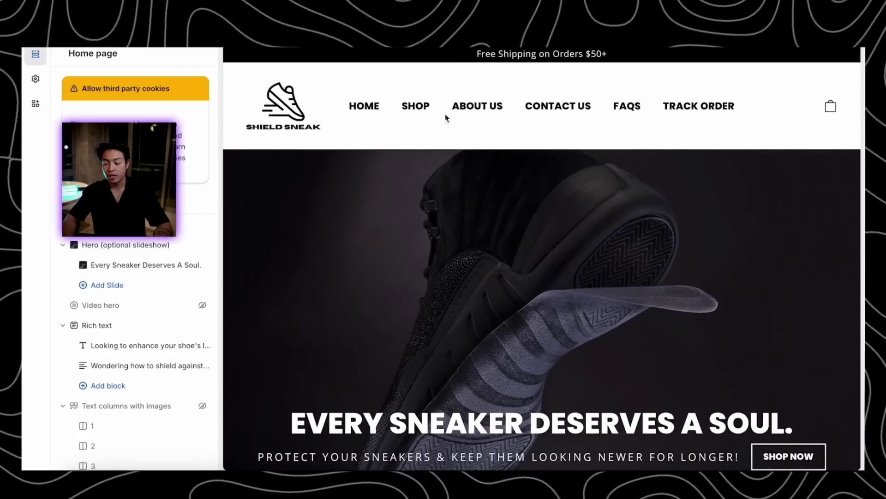
Check the header settings, return to the home page sections, and scroll the desktop preview
click(546, 56)
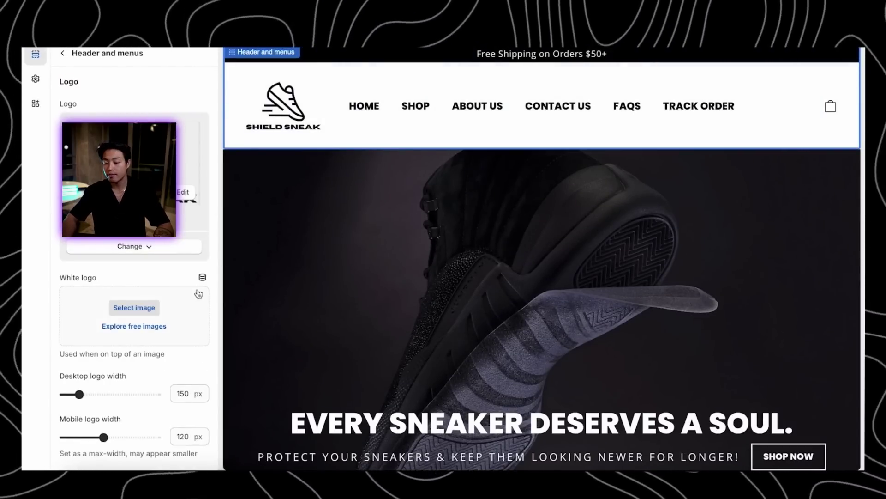
click(65, 54)
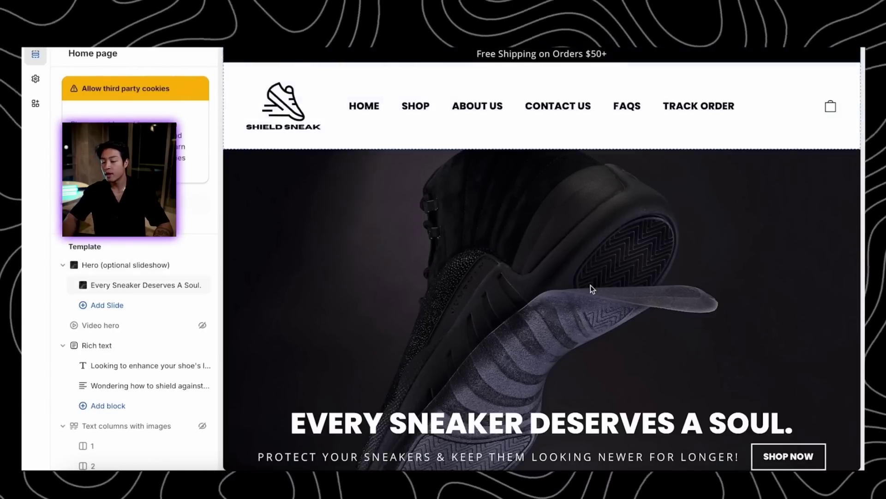
scroll(592, 289, down, 10)
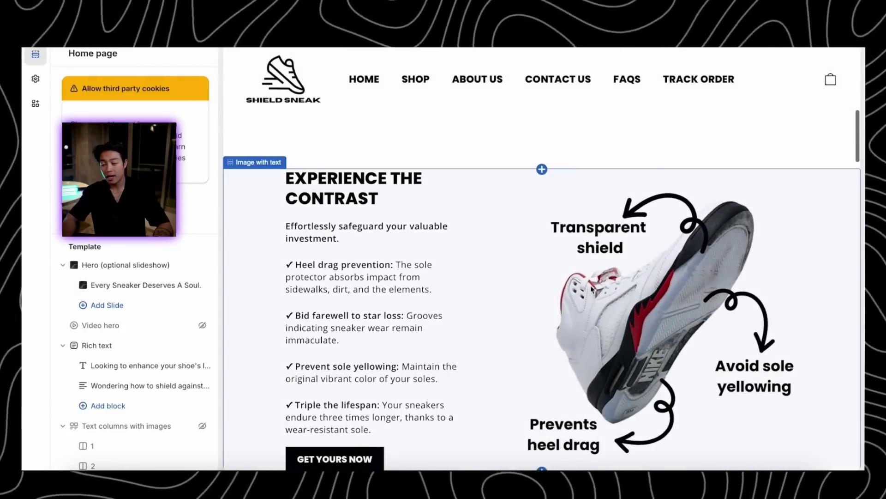
scroll(593, 289, down, 10)
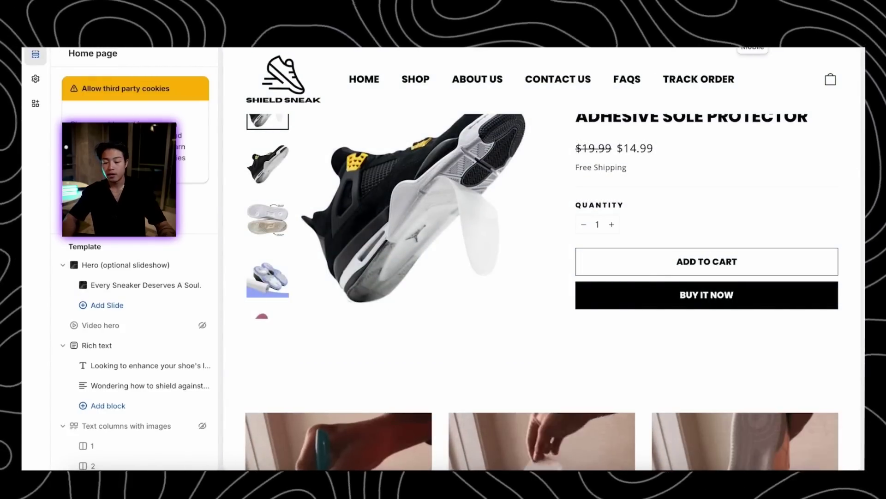
Switch the home page preview to mobile and scroll back up to the hero banner
click(753, 43)
scroll(536, 277, down, 6)
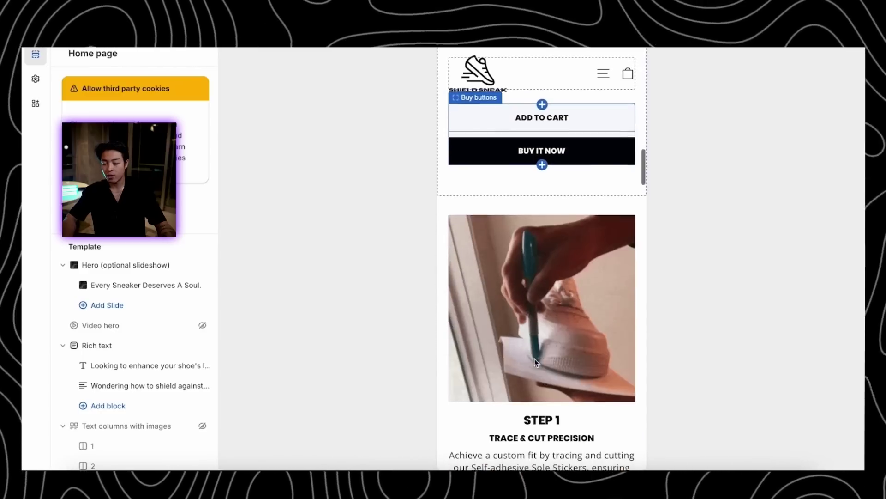
scroll(536, 362, down, 12)
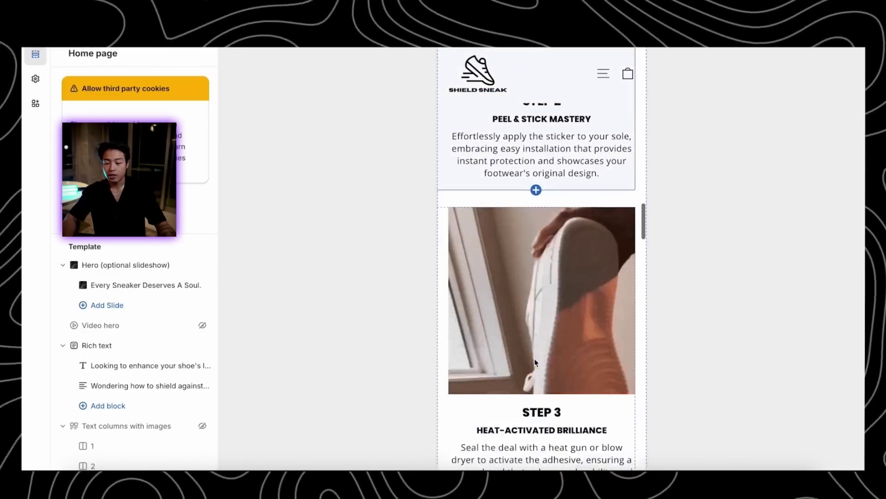
scroll(536, 362, up, 15)
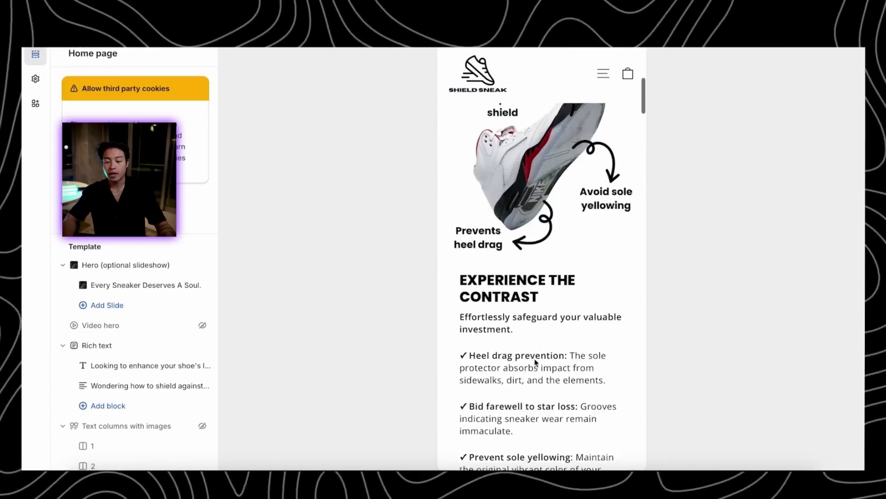
scroll(535, 362, up, 7)
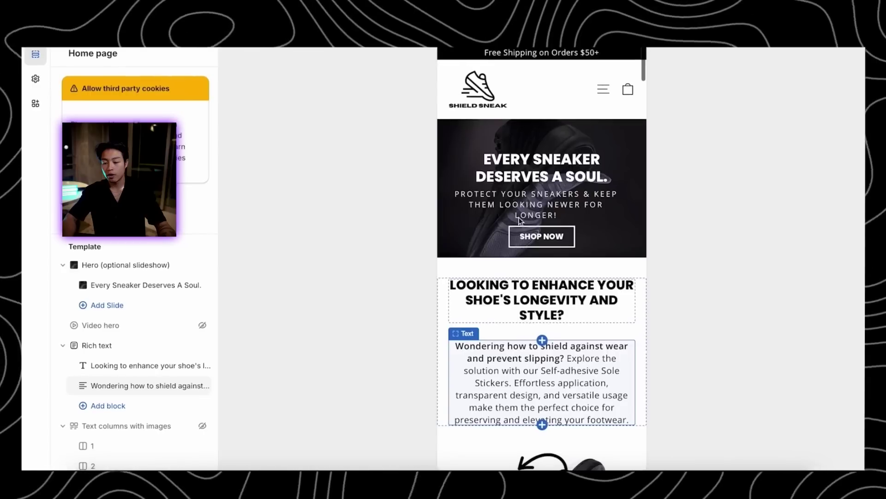
Open the hero slide settings and scroll down through the homepage preview
click(555, 210)
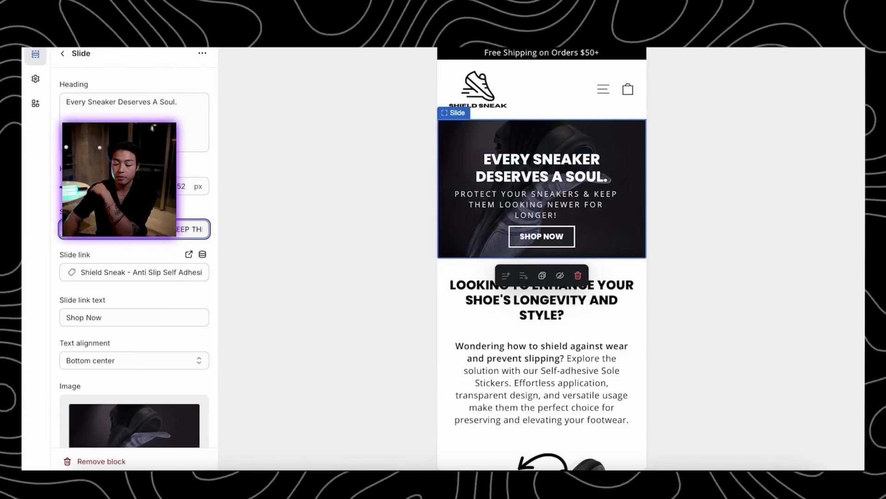
scroll(581, 265, down, 3)
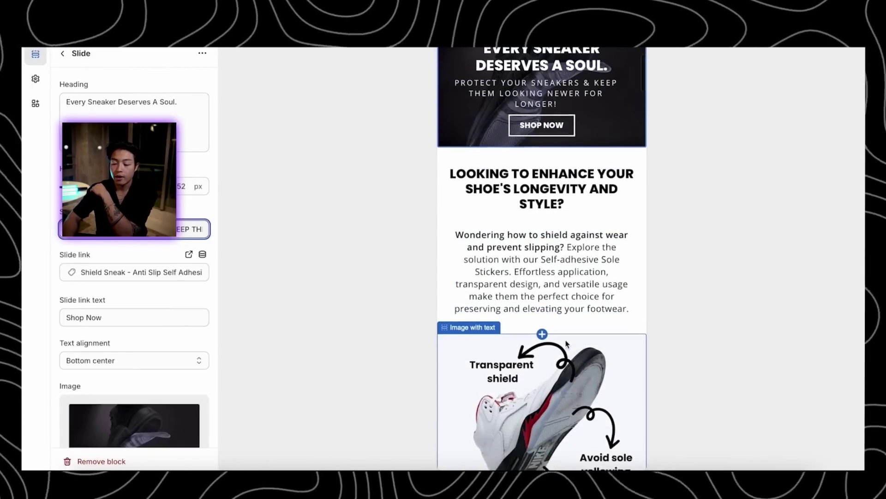
scroll(566, 263, down, 3)
scroll(538, 298, up, 4)
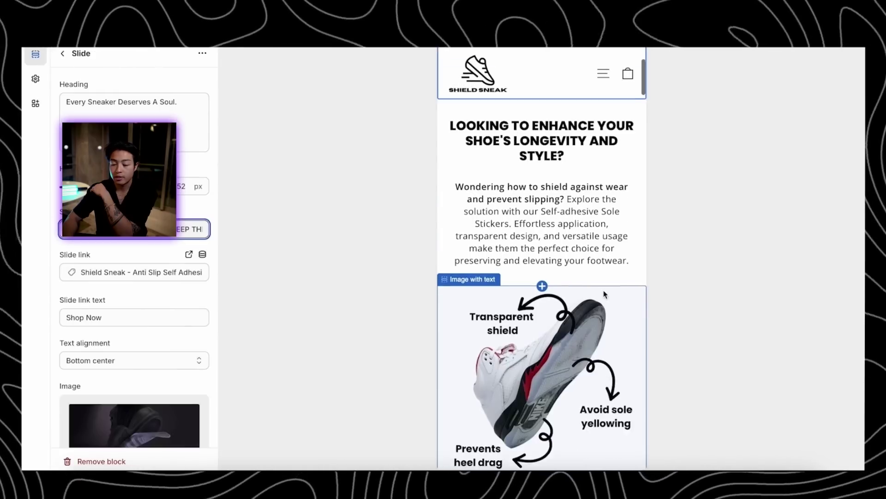
scroll(581, 323, down, 2)
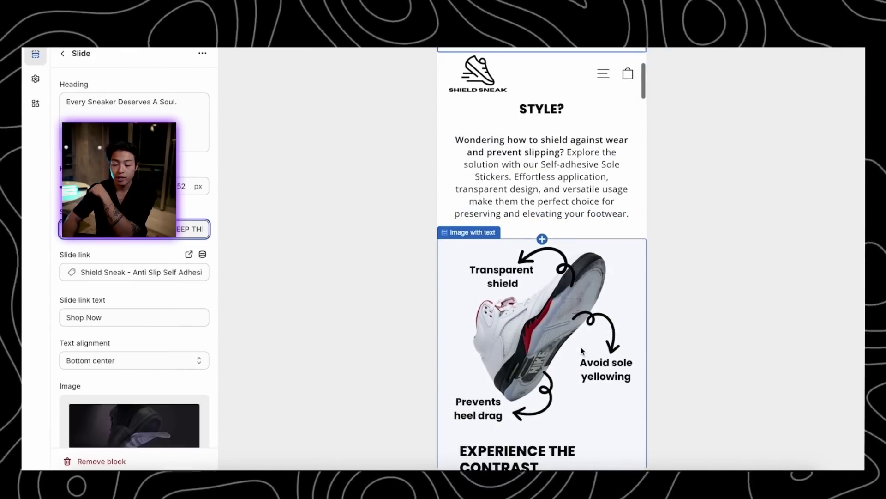
scroll(581, 347, down, 3)
scroll(581, 347, down, 10)
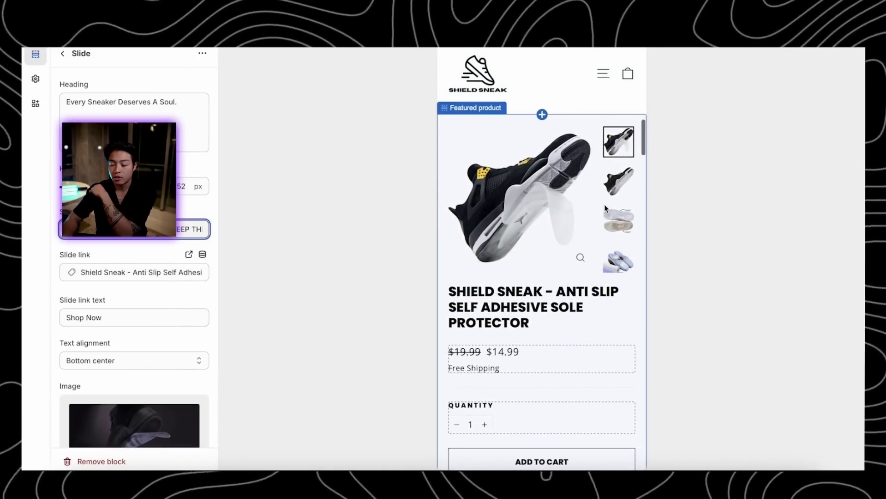
scroll(621, 364, down, 3)
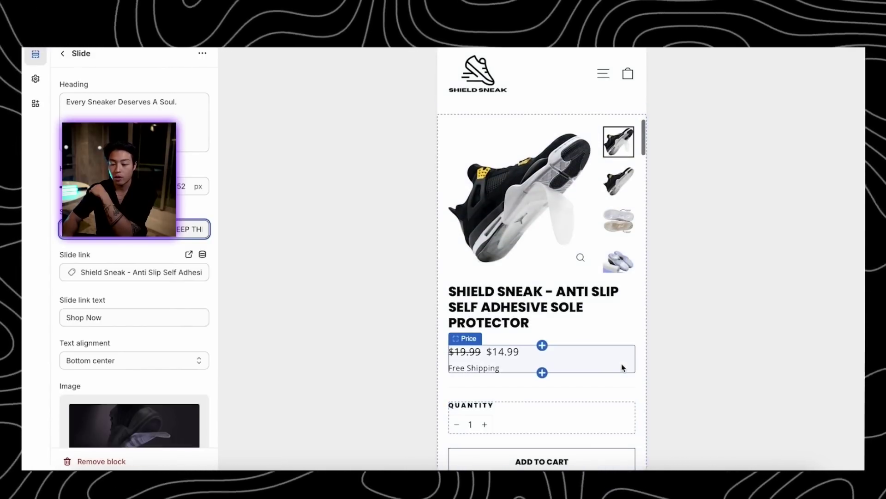
Inspect the Featured product, header, and footer Customer Care and Our Policies menus, then open a new tab
click(571, 217)
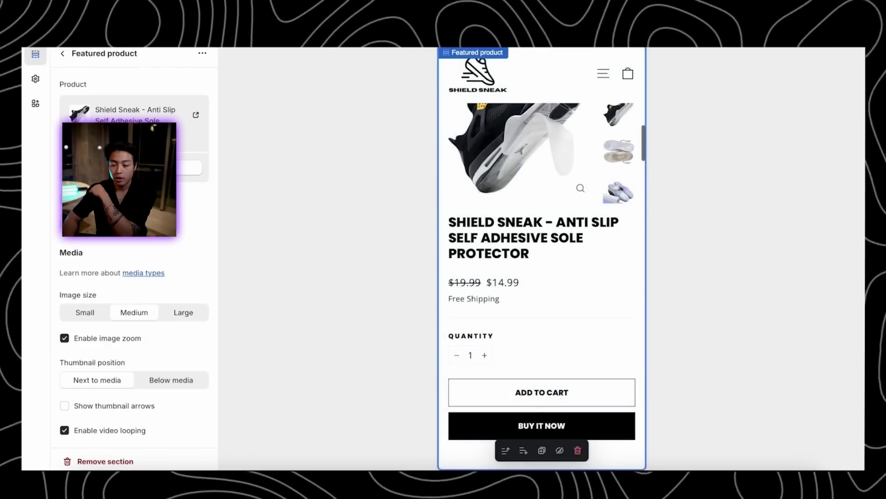
click(552, 89)
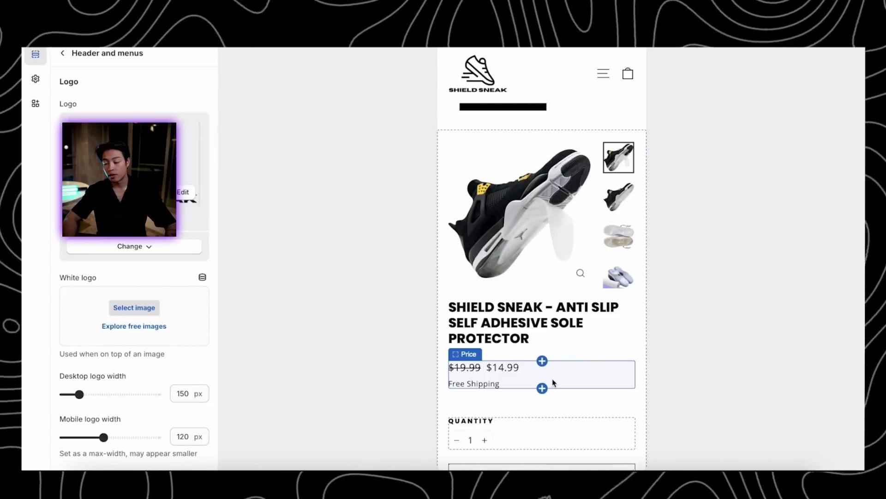
scroll(613, 375, down, 20)
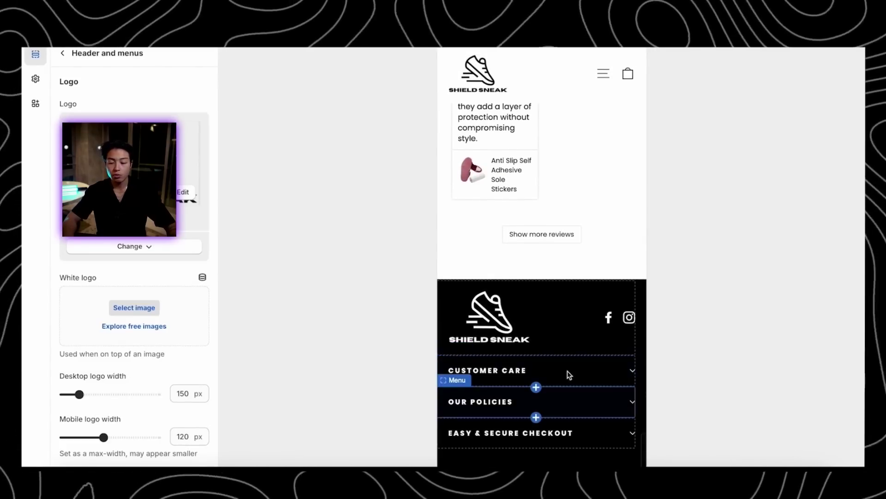
click(605, 379)
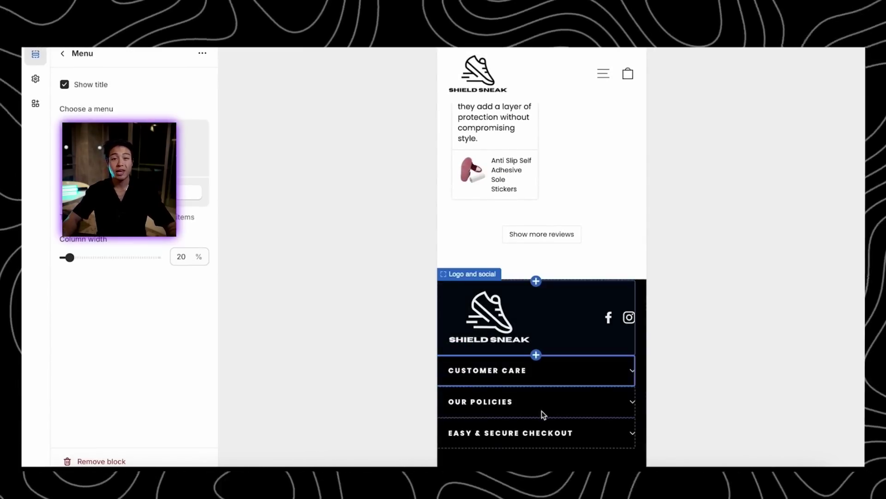
click(571, 404)
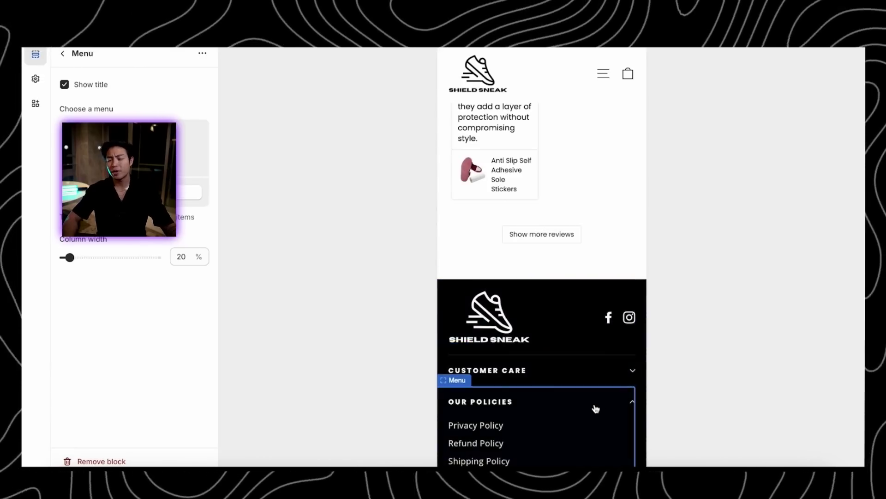
scroll(595, 408, down, 2)
key(ctrl+t)
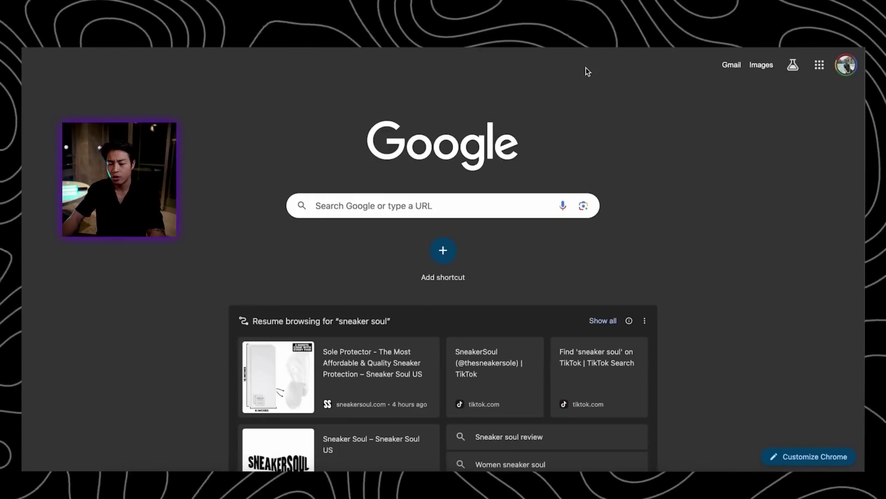
Start a new blank Logo design from the Canva home page
key(Return)
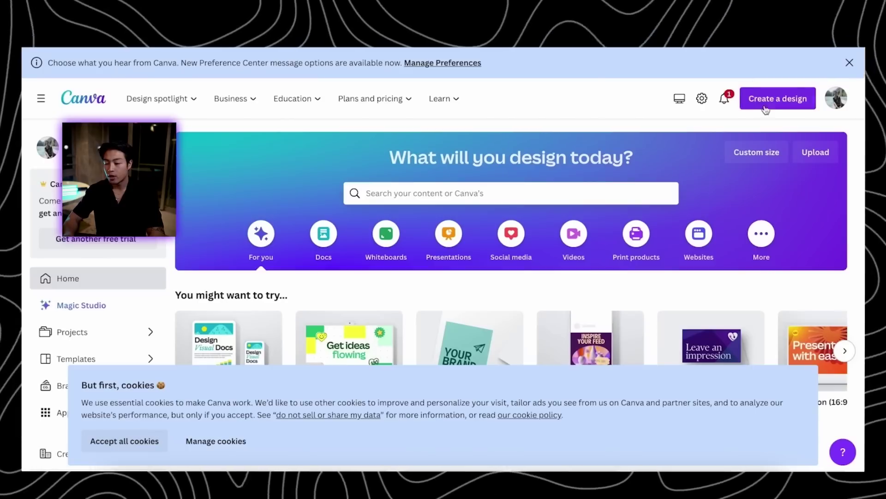
click(768, 98)
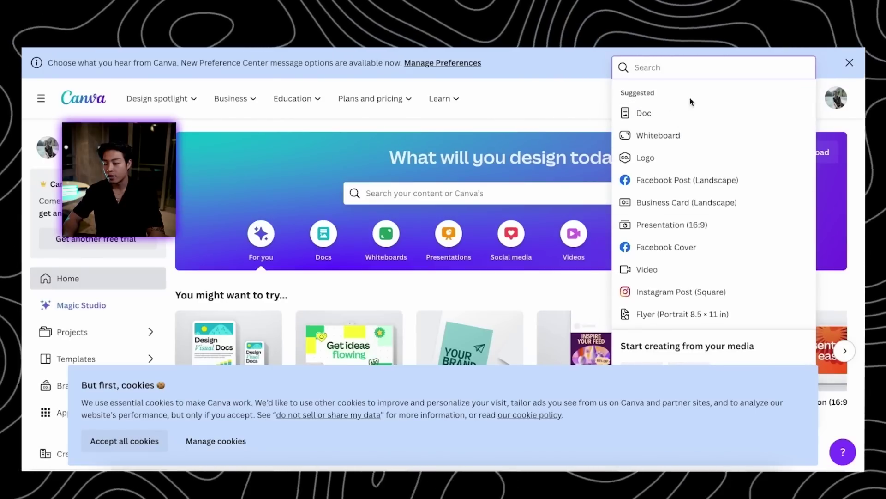
click(671, 159)
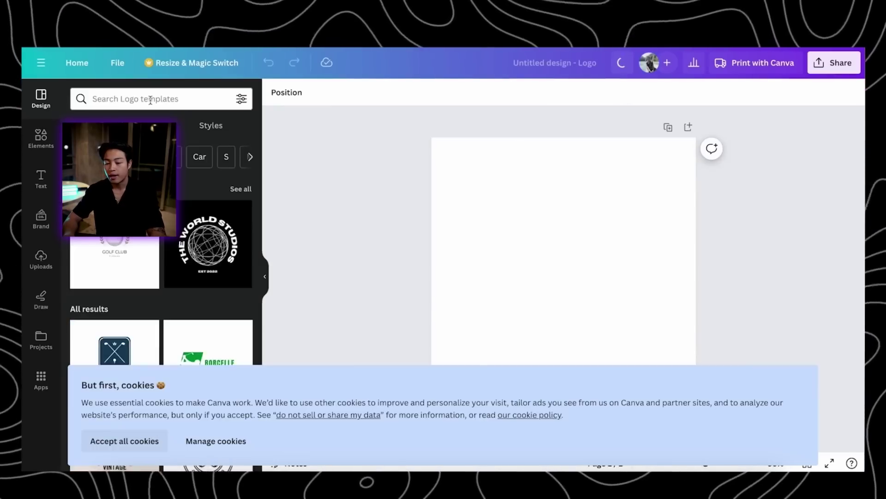
Search logo templates for 'sneaker logo', accept cookies, and browse the results
click(150, 100)
text(sneaker)
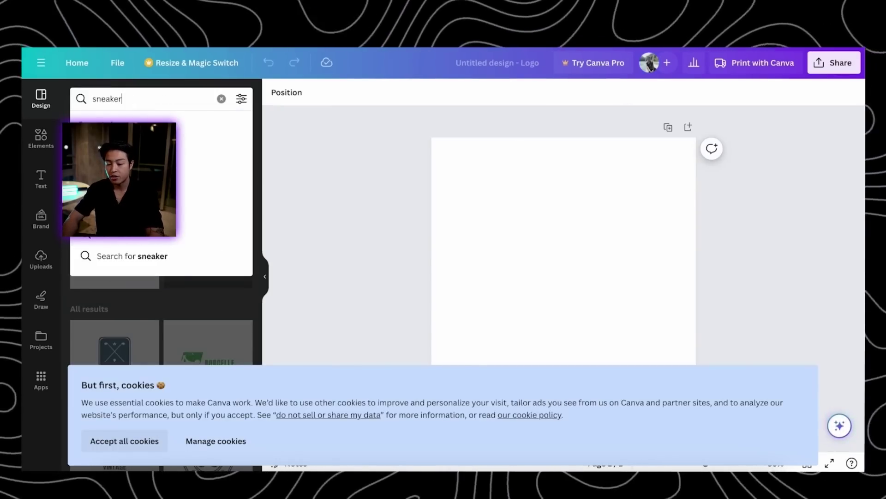
text( logo)
key(Return)
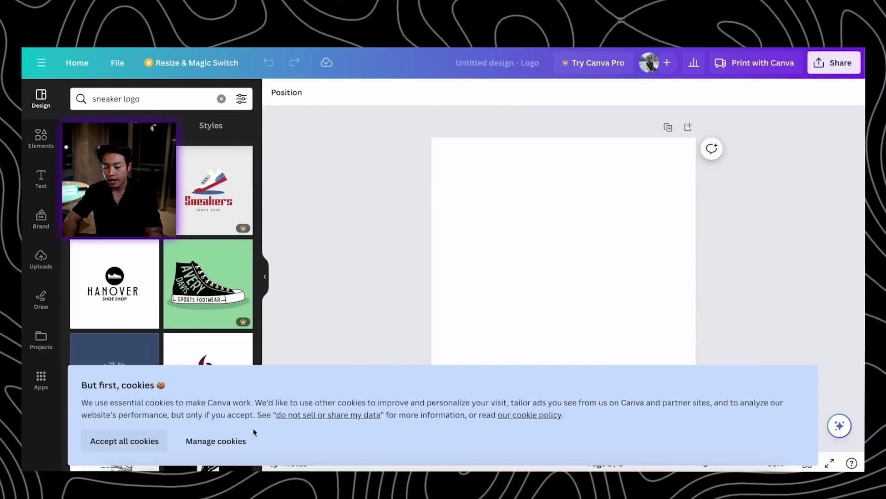
click(124, 440)
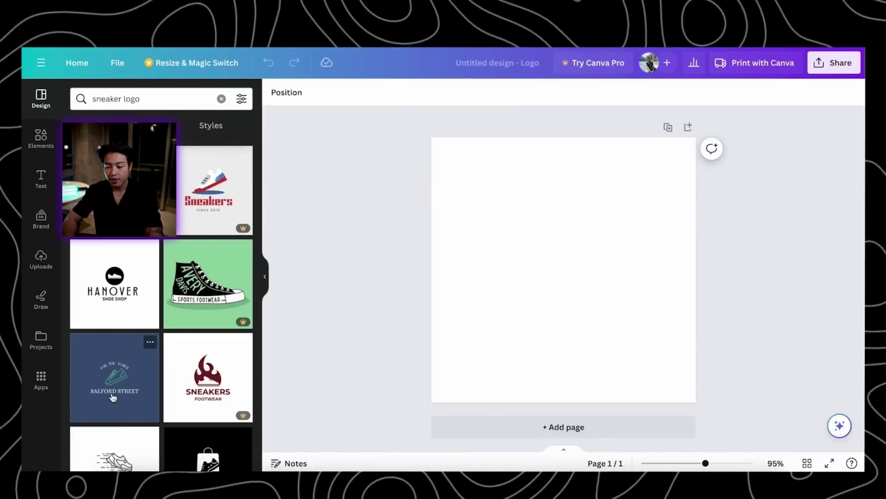
scroll(113, 397, down, 3)
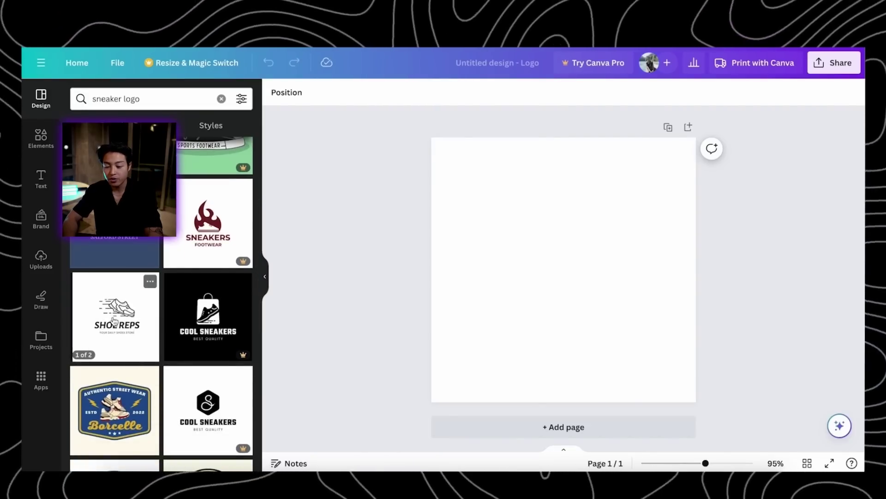
scroll(128, 339, down, 5)
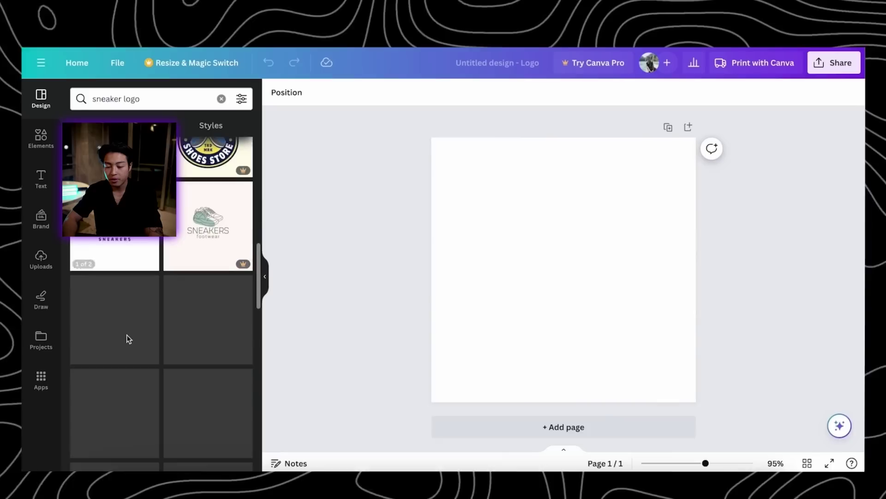
scroll(129, 340, down, 4)
scroll(128, 340, down, 3)
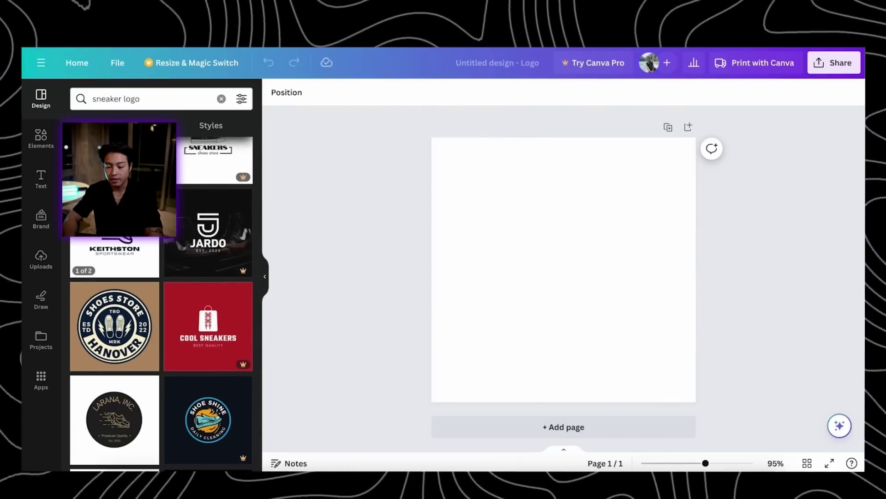
scroll(121, 267, down, 10)
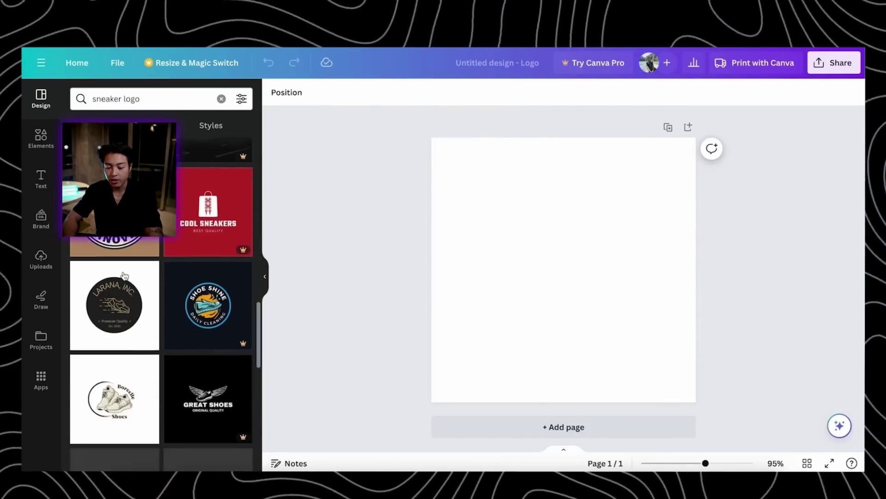
scroll(122, 275, down, 6)
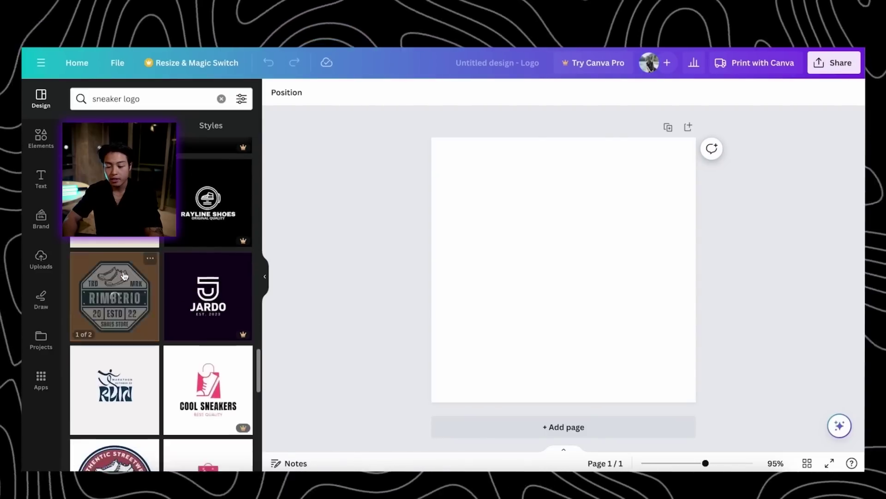
scroll(123, 275, down, 8)
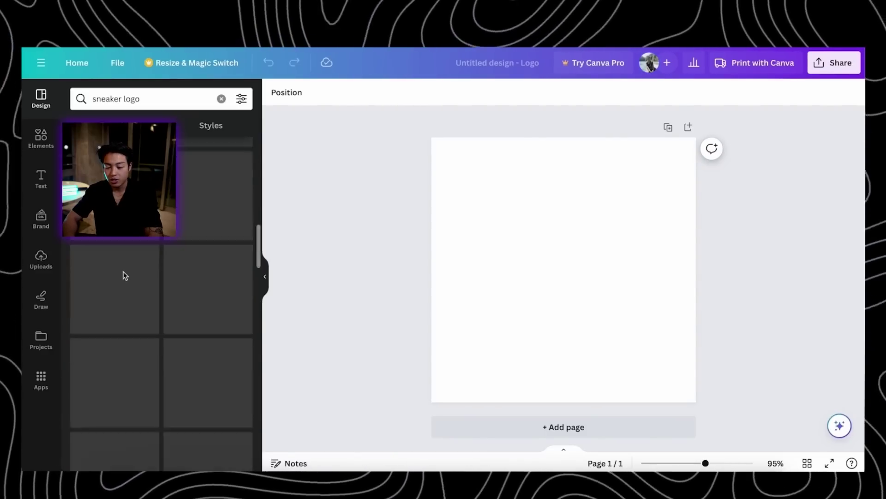
scroll(122, 275, up, 8)
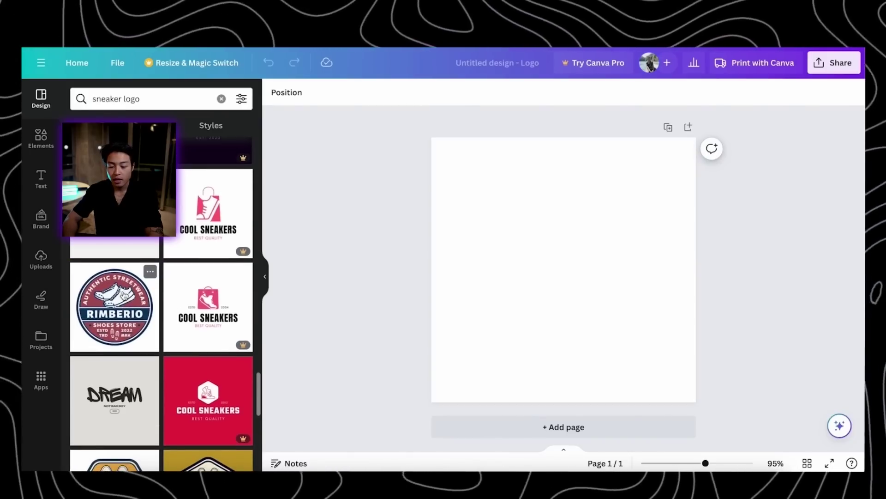
scroll(118, 323, down, 1)
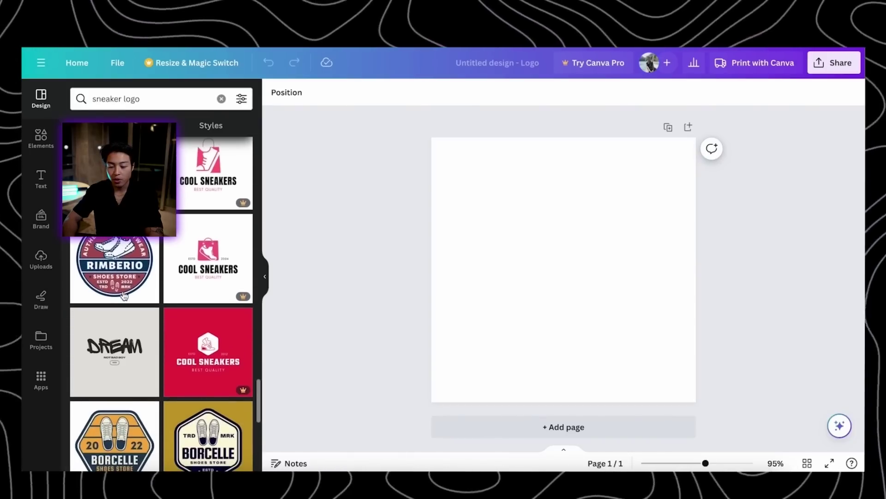
Apply the DREAM graffiti template and retype its headline as 'SHEILD SNEAK'
click(114, 353)
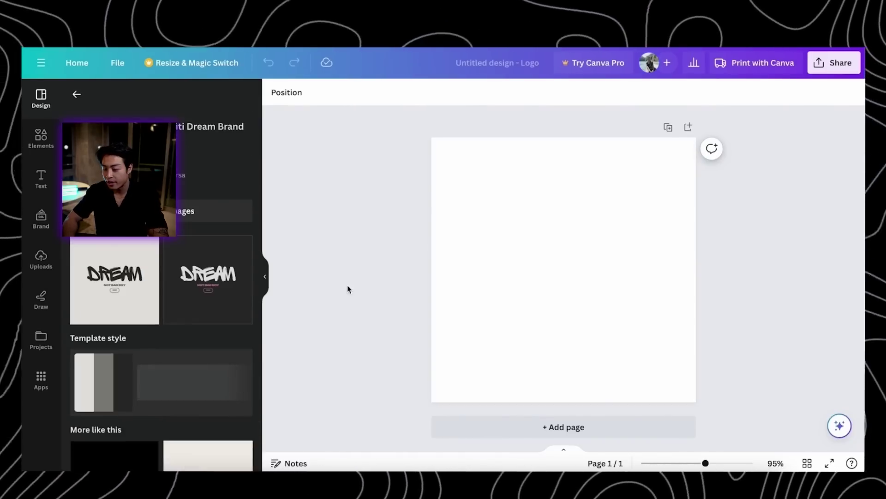
click(117, 279)
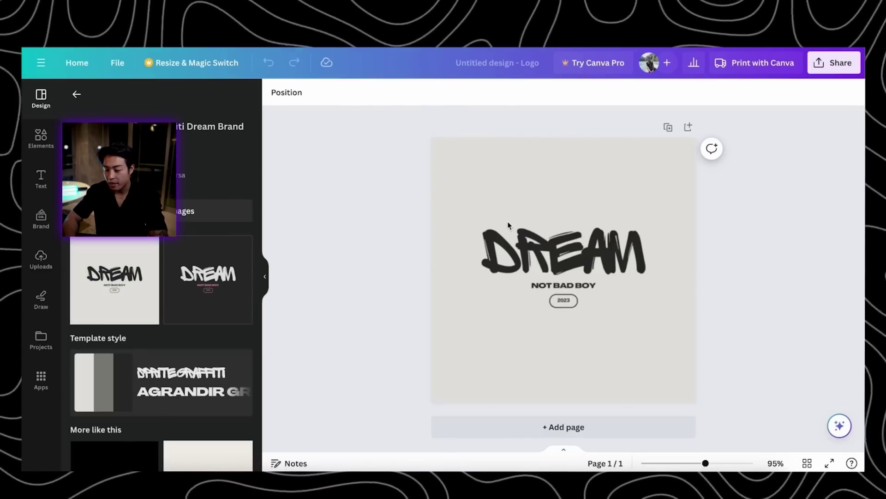
click(572, 248)
click(580, 246)
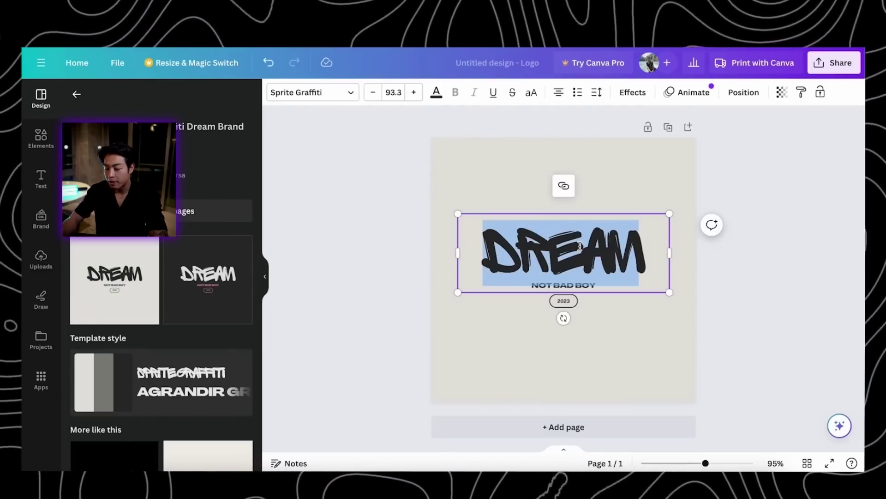
text(S)
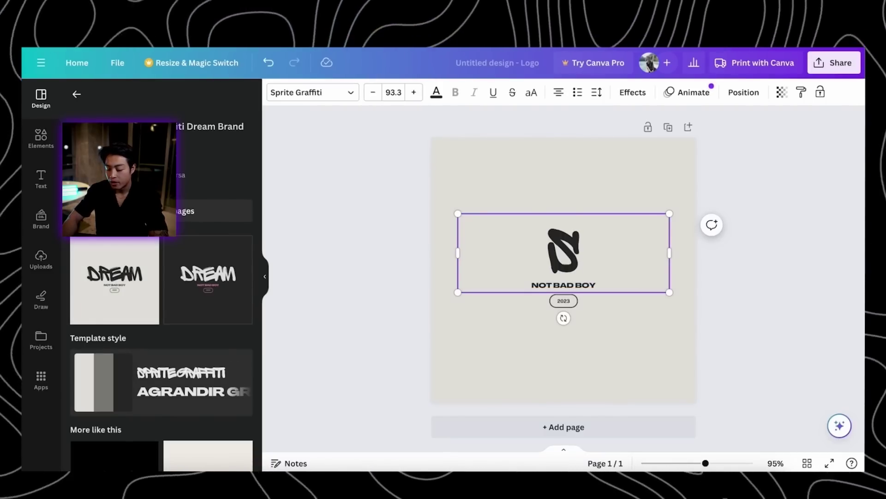
text(HEILD)
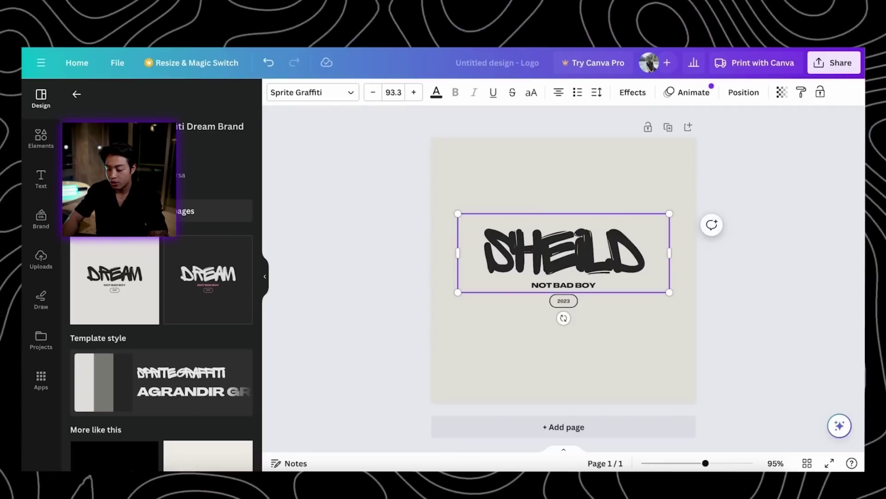
text( SNEAK)
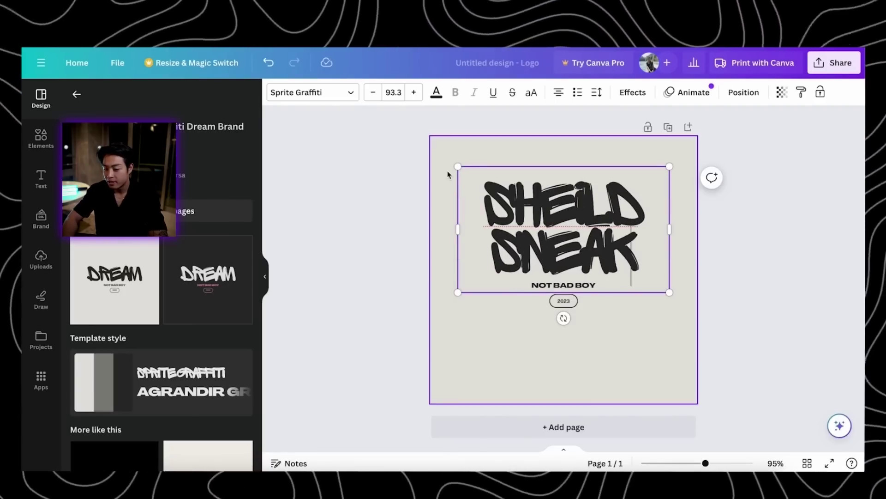
key(ctrl+a)
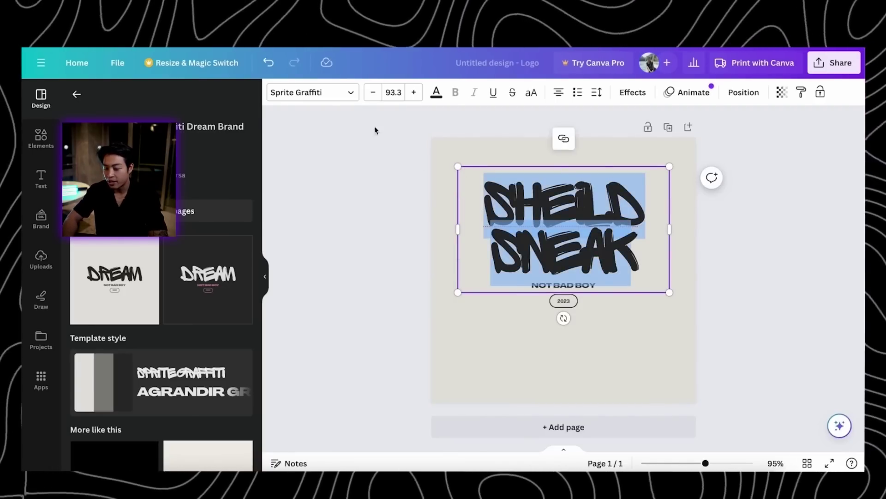
Set the SHEILD SNEAK headline font size to 64.4 so it fits one line
click(374, 94)
click(374, 95)
click(374, 94)
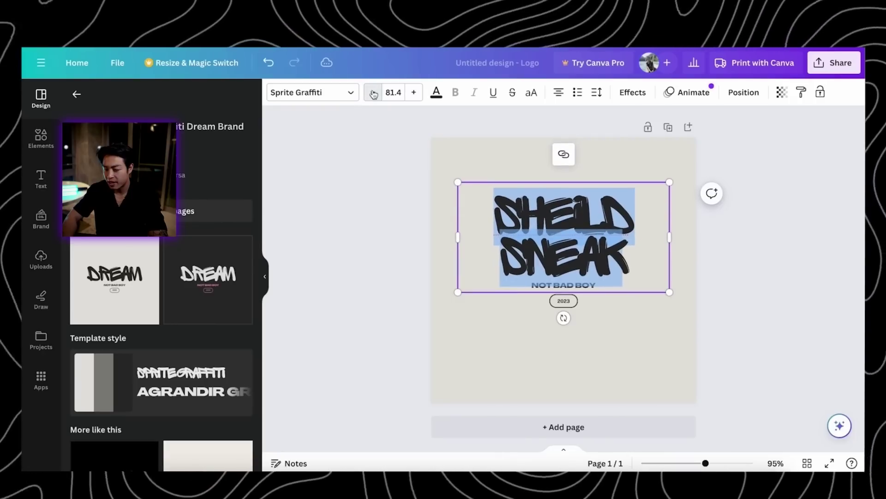
click(374, 95)
click(374, 95)
click(374, 94)
click(374, 94)
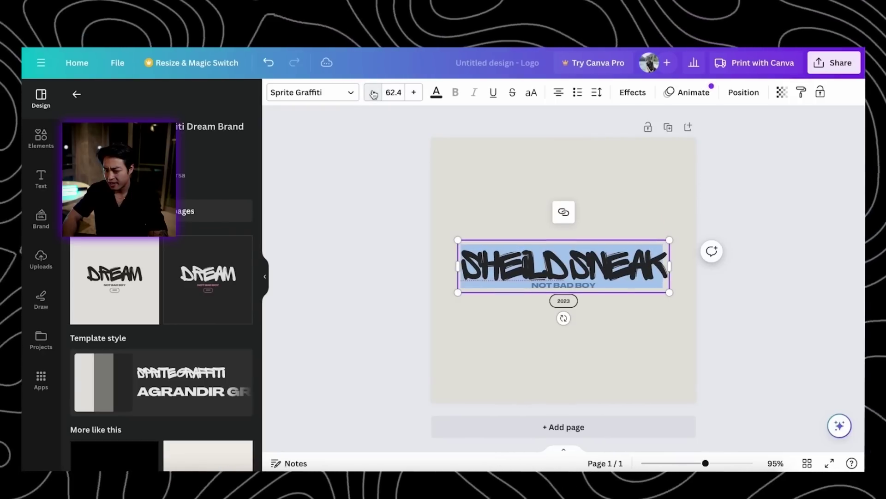
click(412, 95)
click(412, 95)
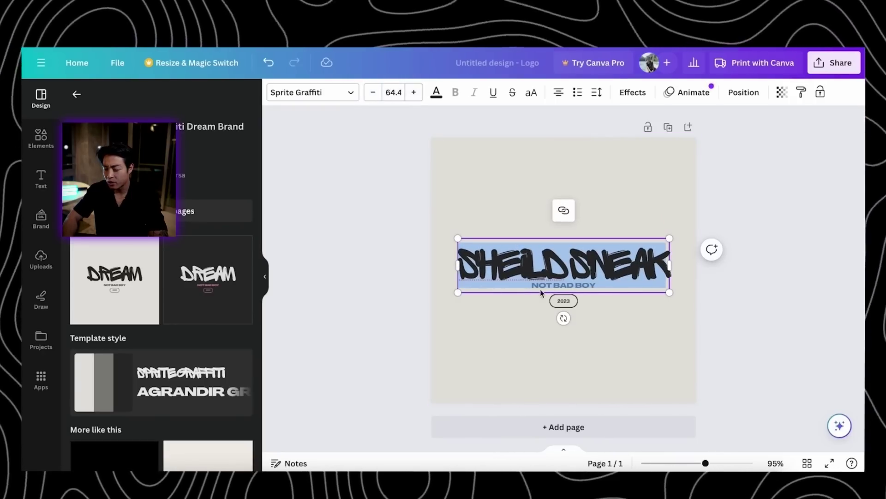
double_click(581, 283)
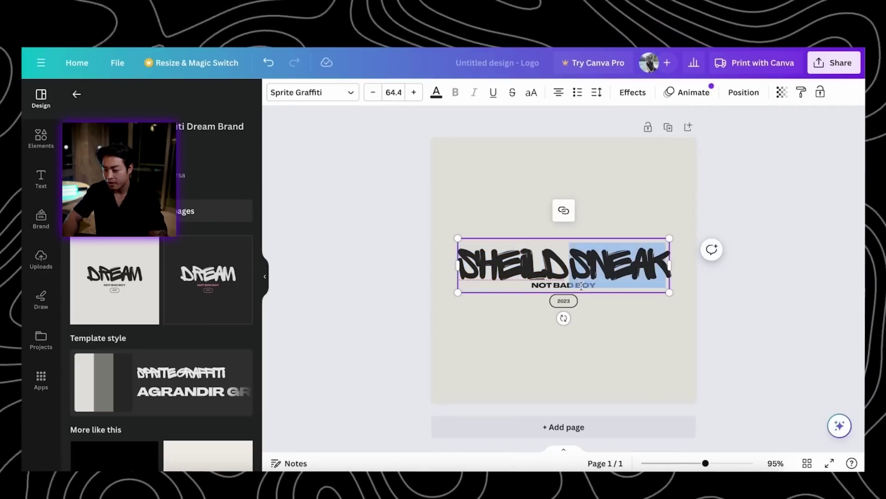
click(595, 315)
Change the subtitle to 'CALIFORNIA' and the year pill to '1999'
double_click(584, 286)
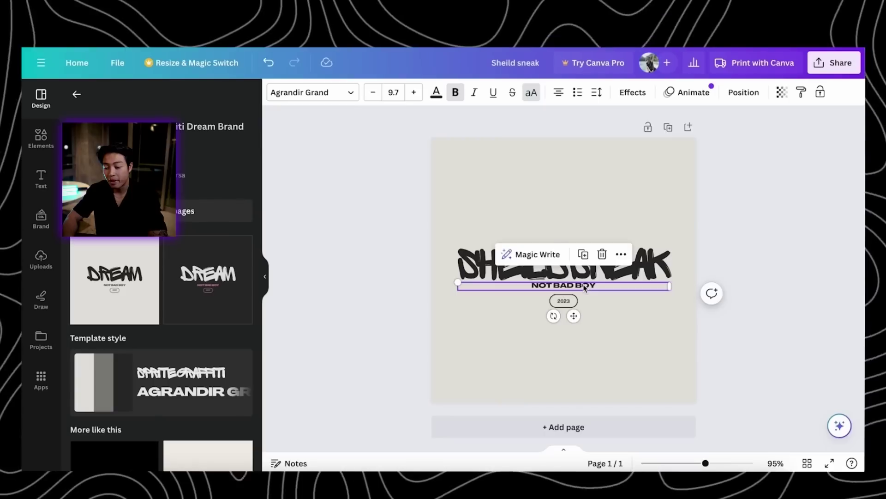
text(C)
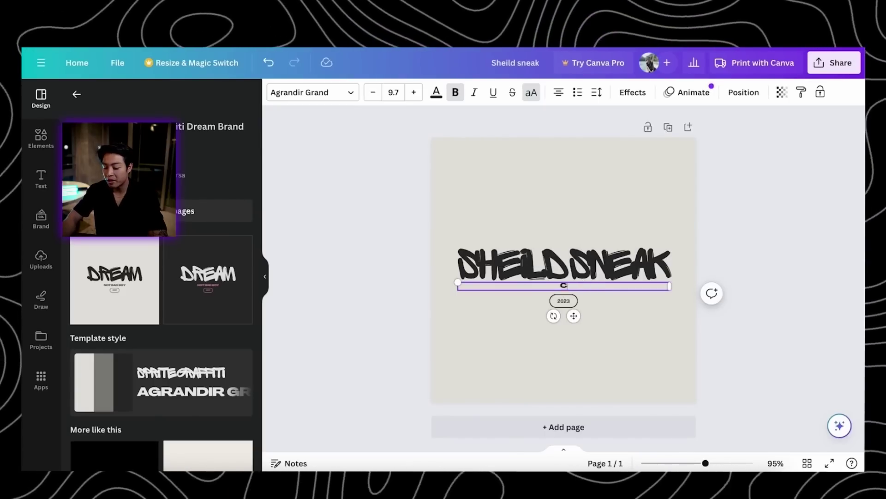
text(ALIFORNIA)
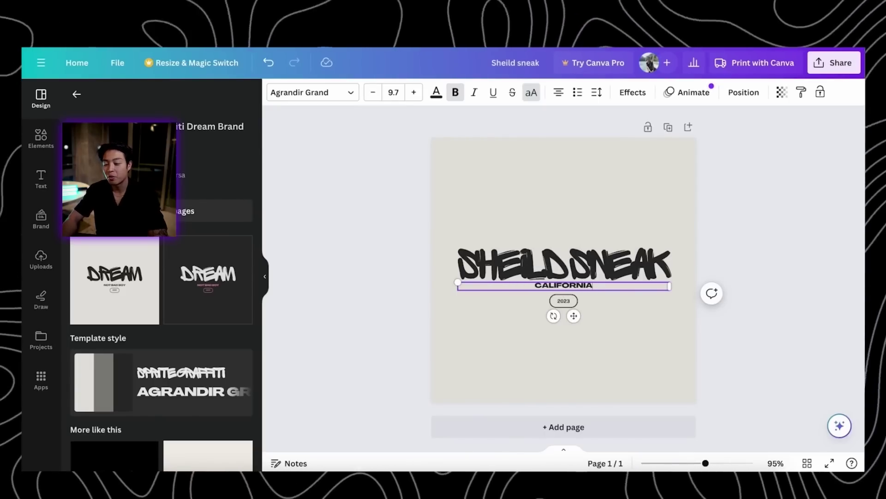
click(563, 301)
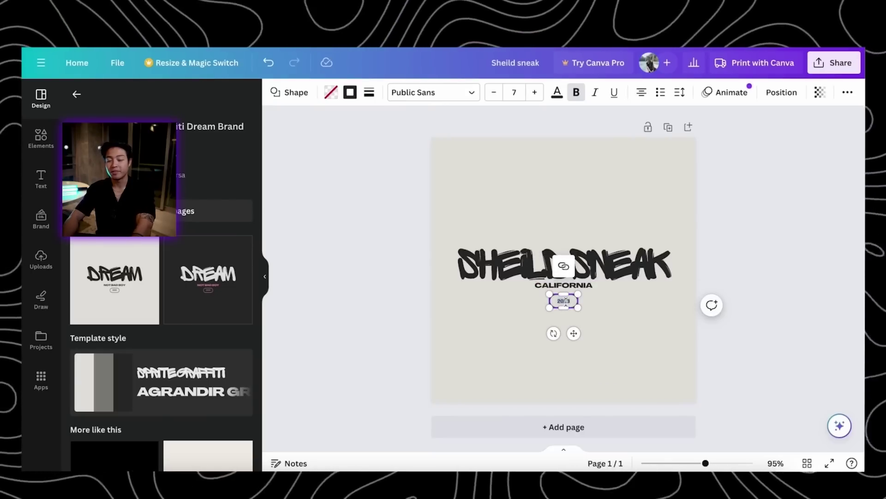
double_click(566, 301)
text(1999)
click(591, 196)
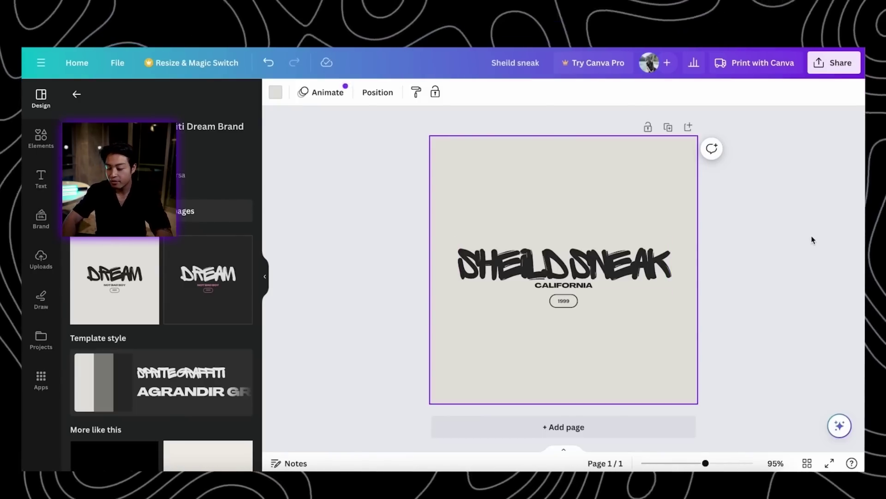
Screenshot the finished logo area and switch to the Shopify theme editor
drag(431, 184, 692, 325)
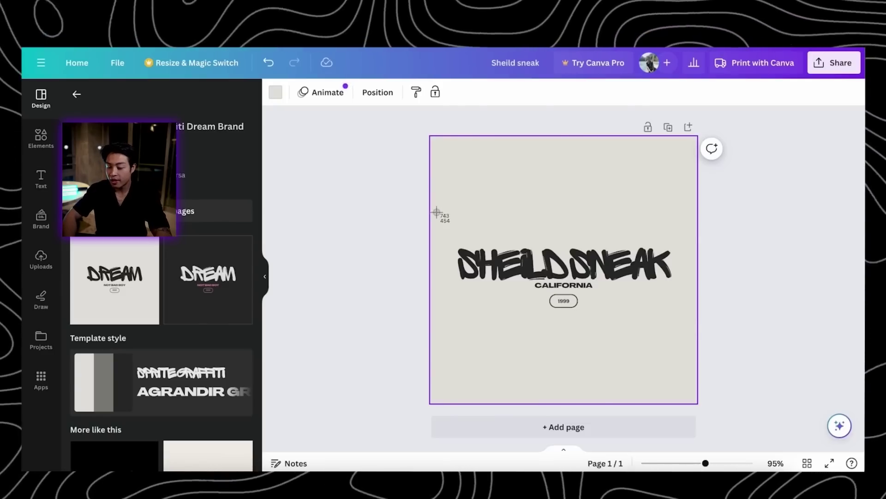
drag(432, 182, 696, 333)
key(super+Tab)
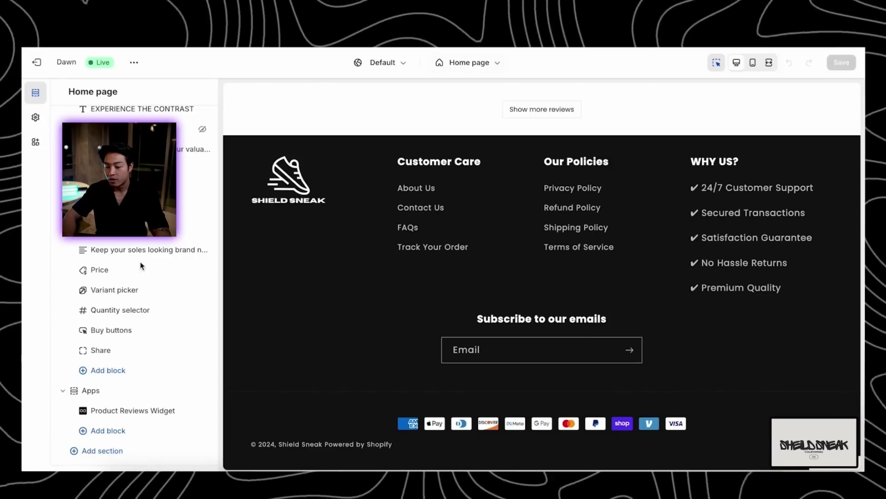
Upload the SHEILD SNEAK screenshot to the image library and use it as the footer image
click(280, 181)
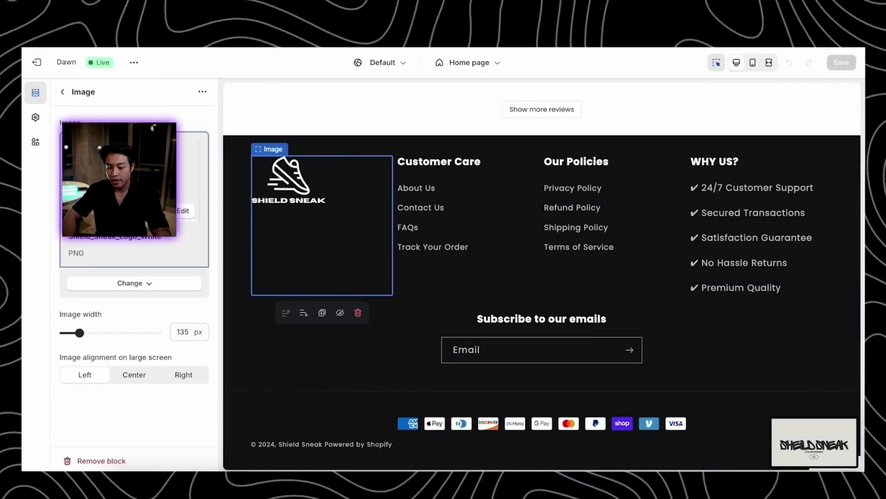
click(138, 280)
click(135, 312)
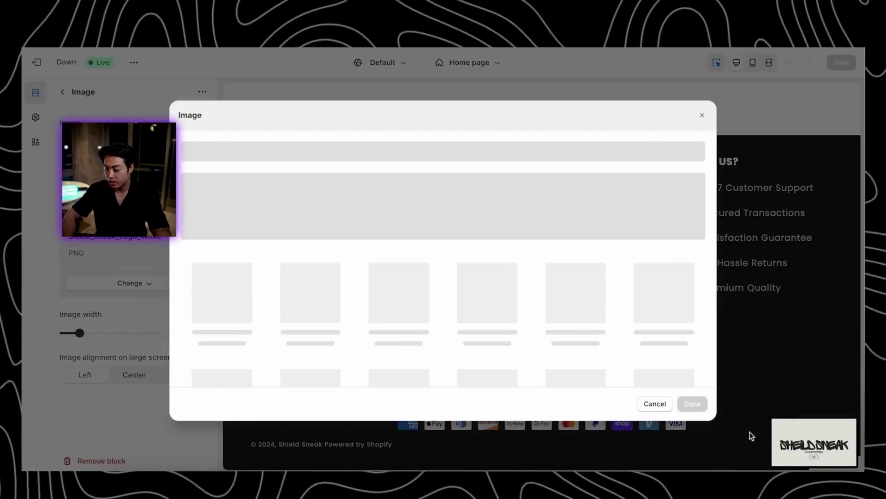
drag(813, 442, 505, 193)
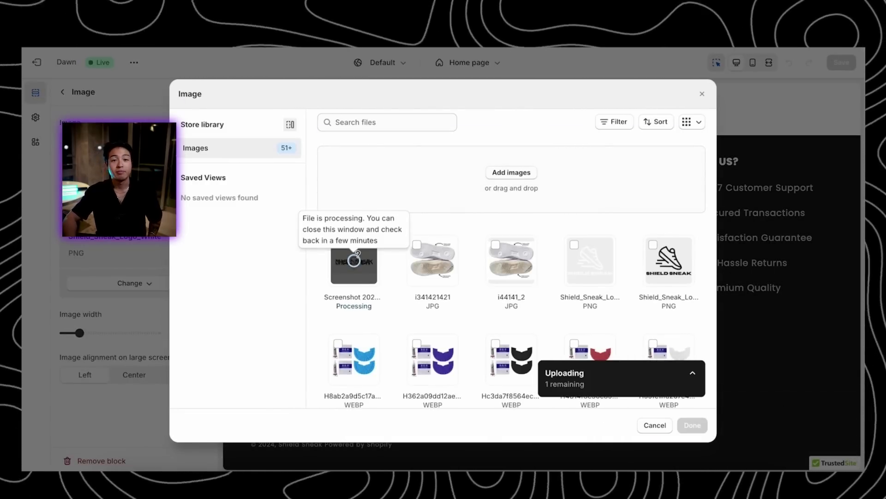
double_click(354, 259)
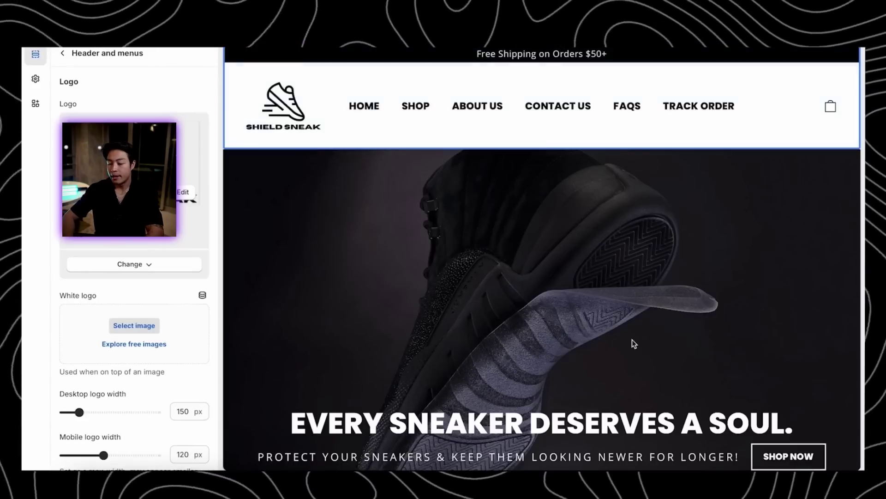
scroll(634, 343, down, 10)
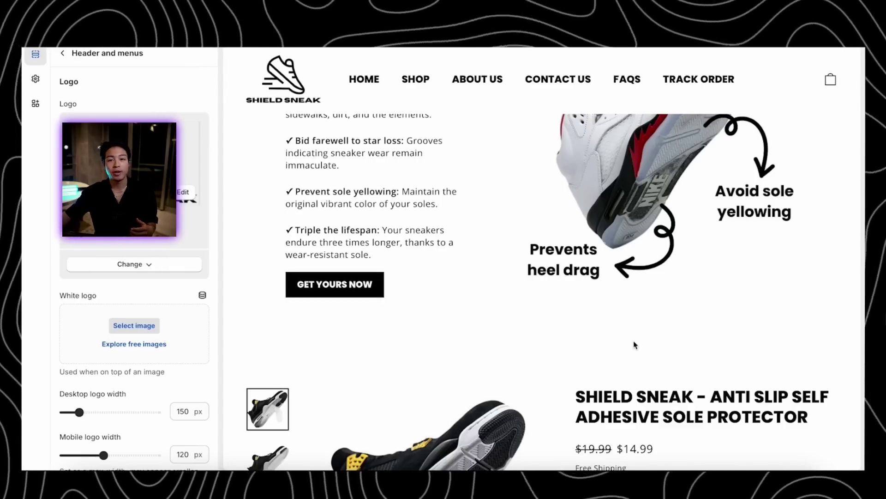
scroll(633, 345, down, 12)
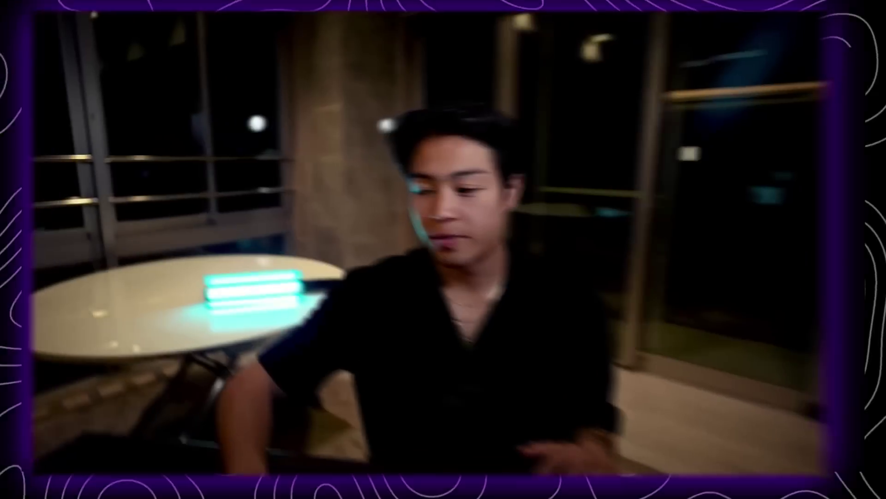
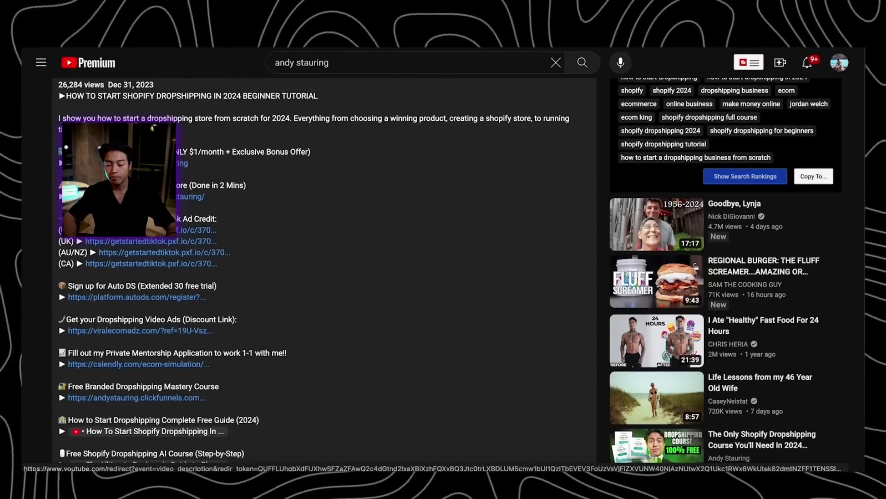
Sign up for an advertiser account through the Canadian (CA) ad-credit link, with E-commerce as the industry
click(93, 263)
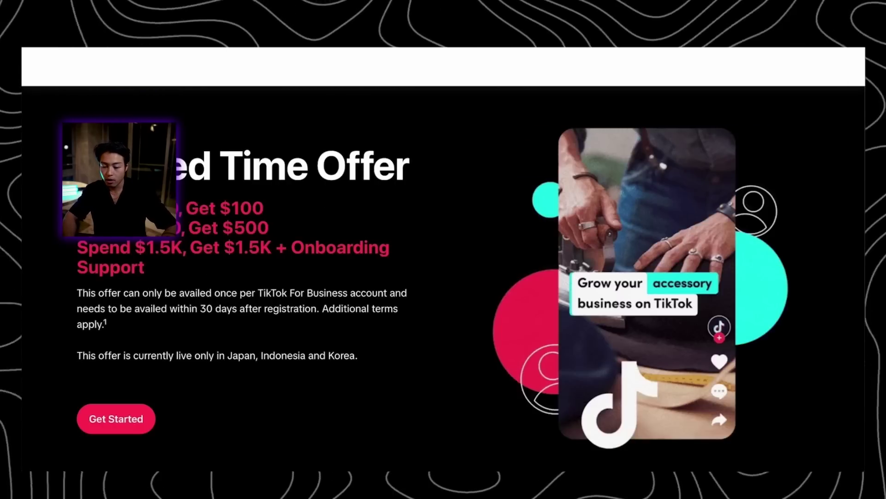
click(121, 450)
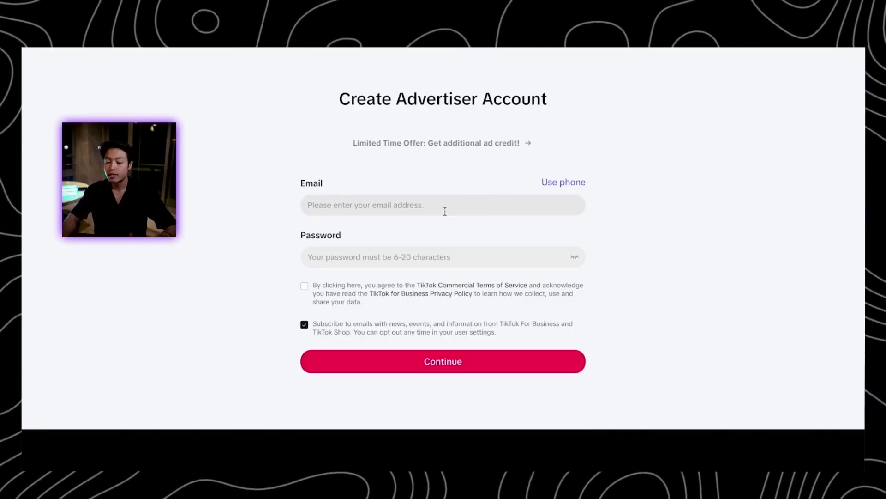
click(445, 205)
key(ctrl+v)
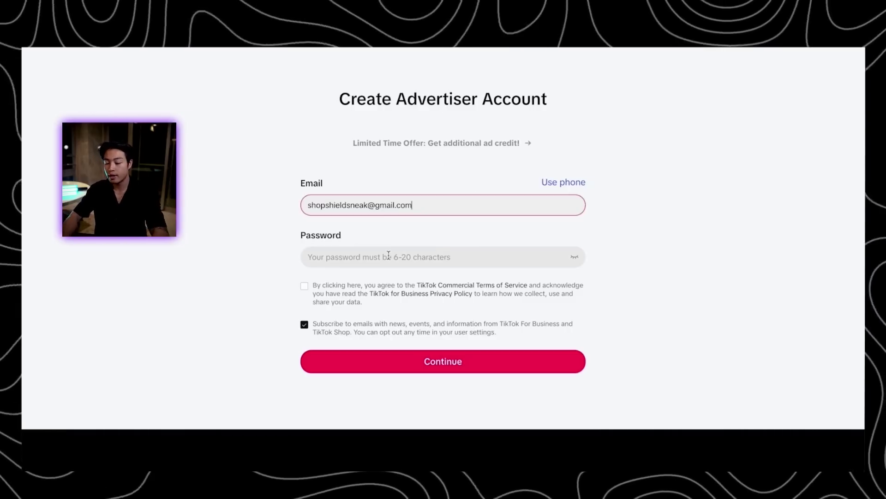
click(445, 257)
click(356, 212)
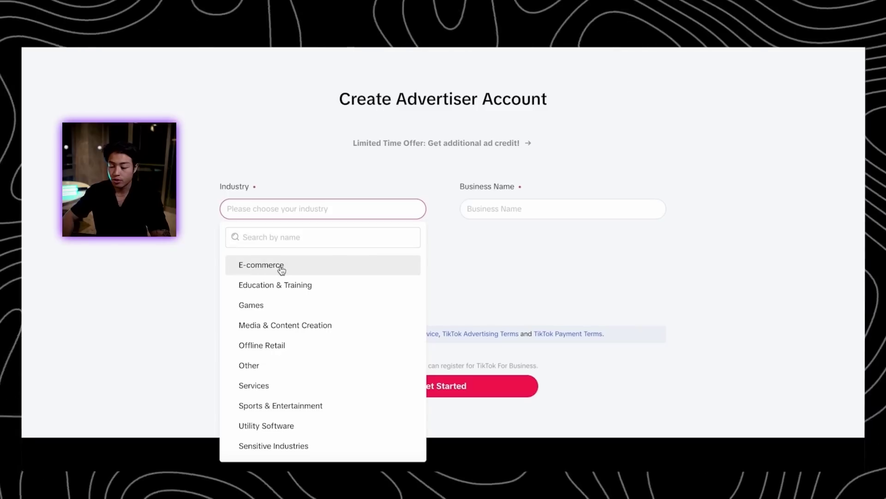
click(284, 267)
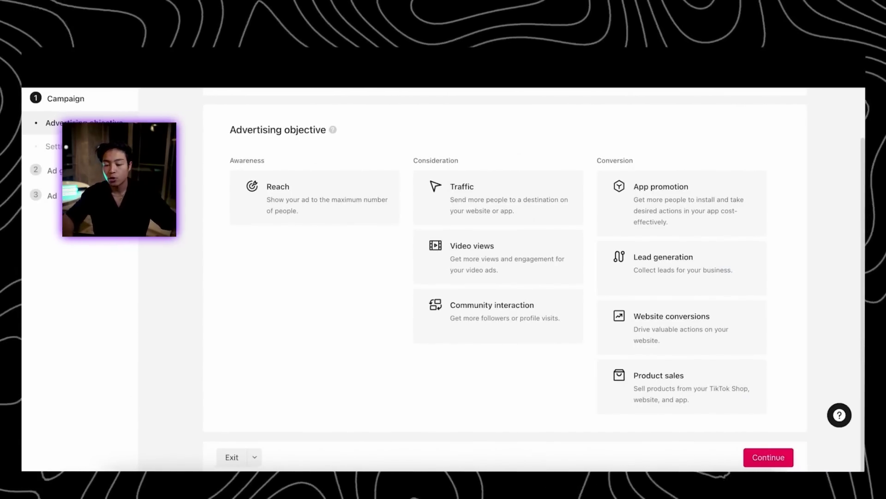
Choose Website conversions as the campaign objective
scroll(511, 223, up, 2)
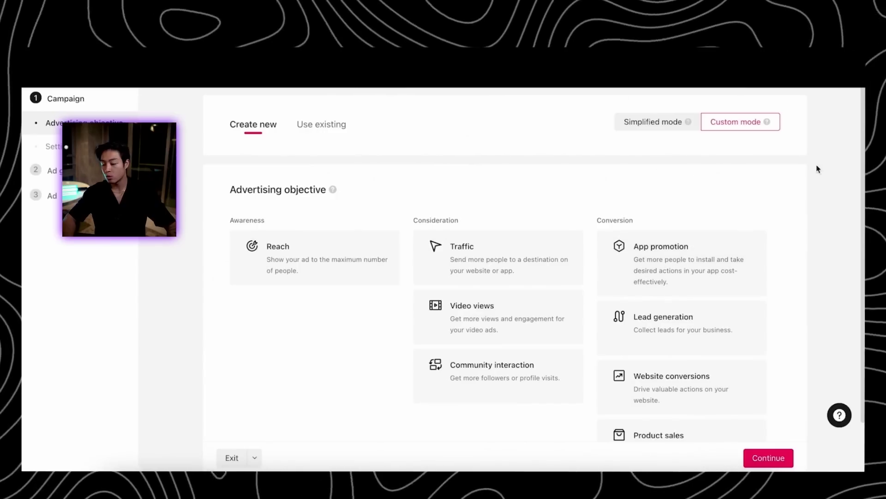
scroll(771, 178, down, 1)
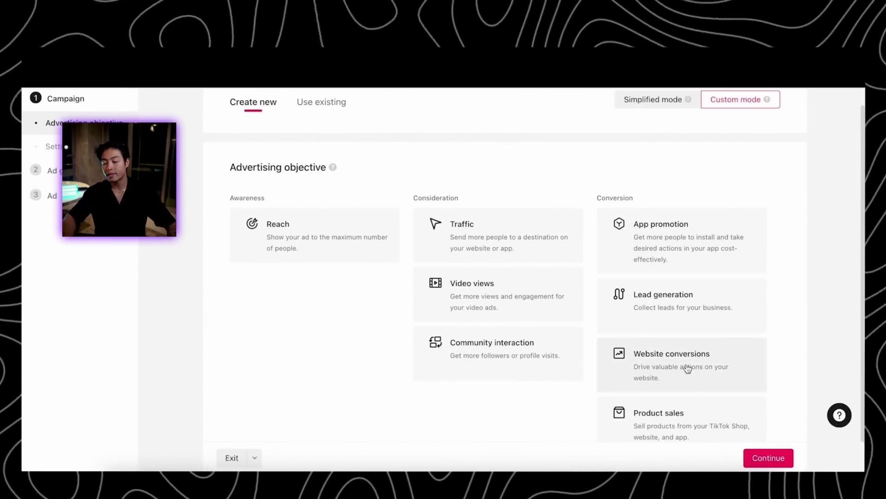
click(627, 377)
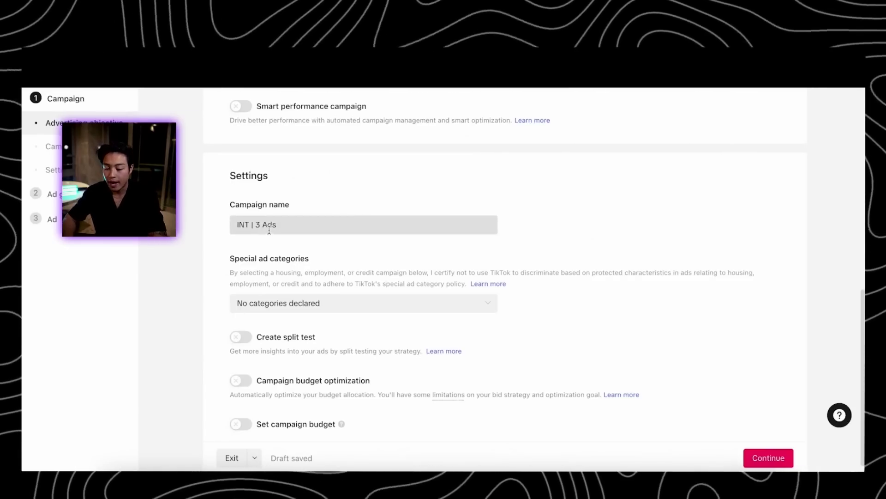
Enable campaign budget optimization with a 50.00 USD daily budget and continue
click(248, 385)
scroll(391, 365, down, 2)
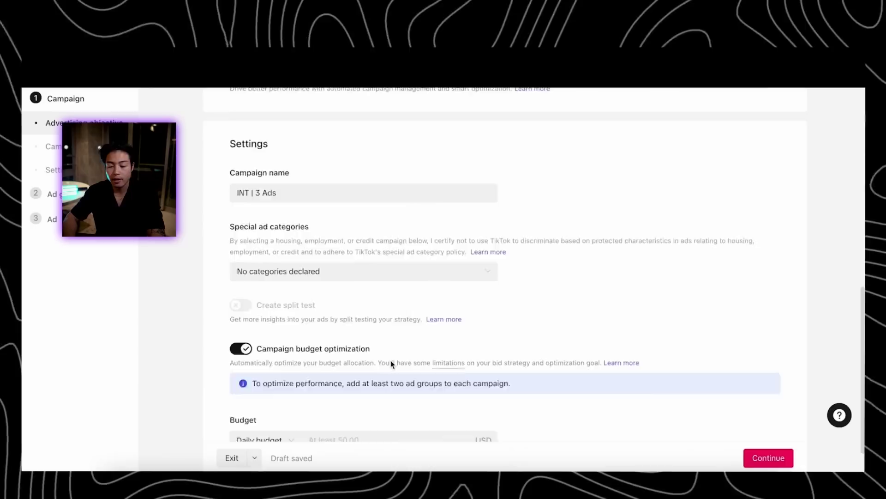
click(327, 405)
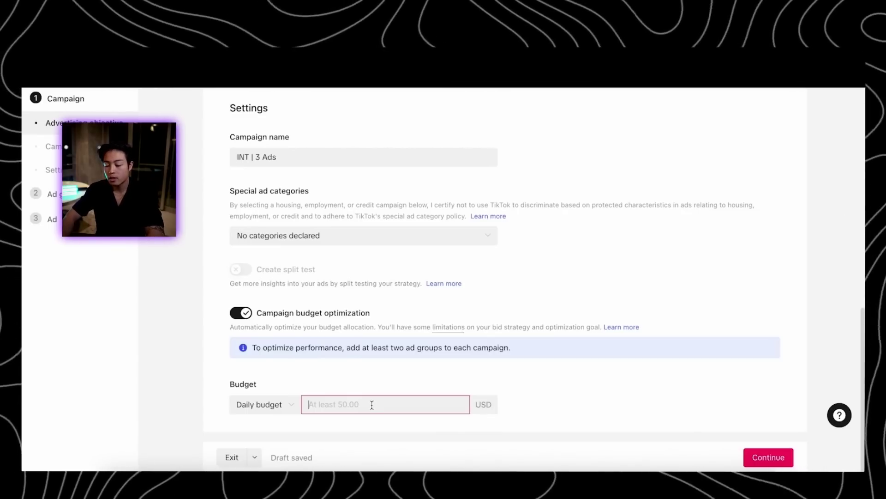
text(50)
click(435, 368)
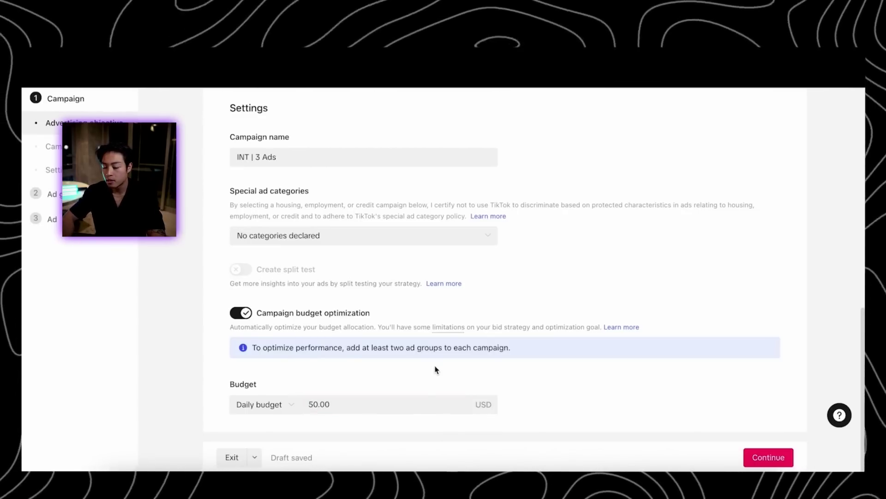
scroll(519, 416, down, 1)
click(776, 457)
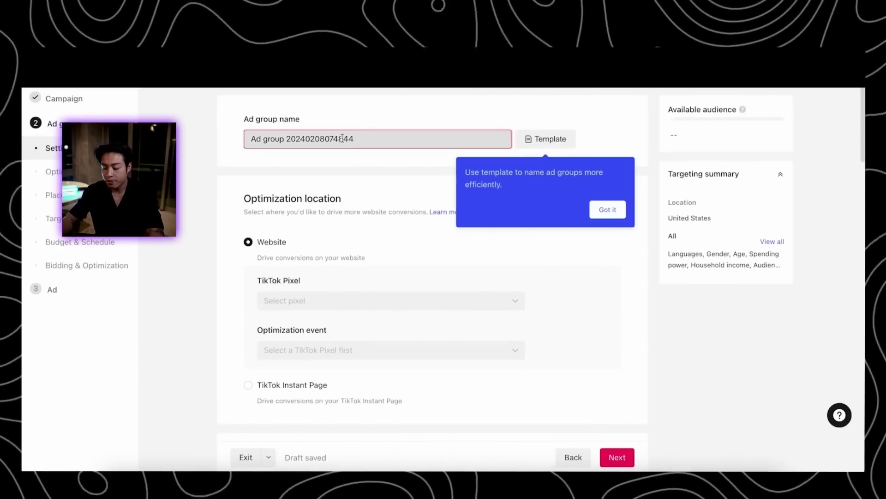
Rename the ad group to 'INT'
triple_click(342, 139)
text(INT)
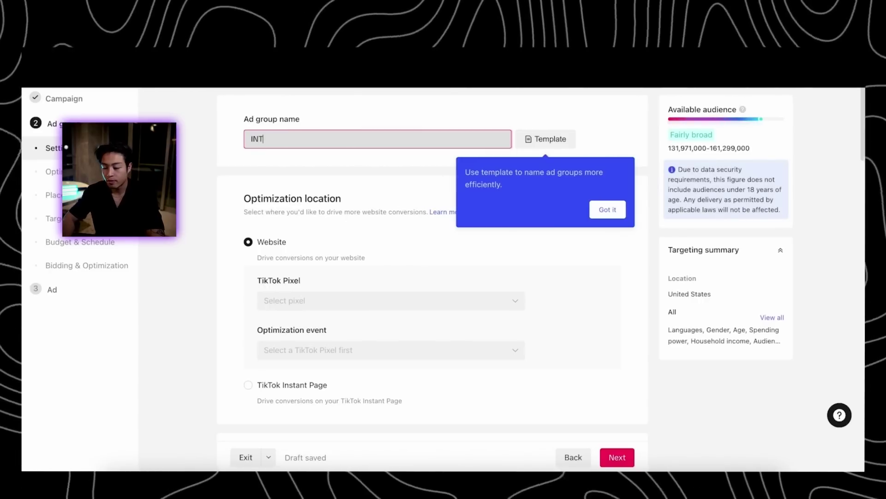
click(590, 208)
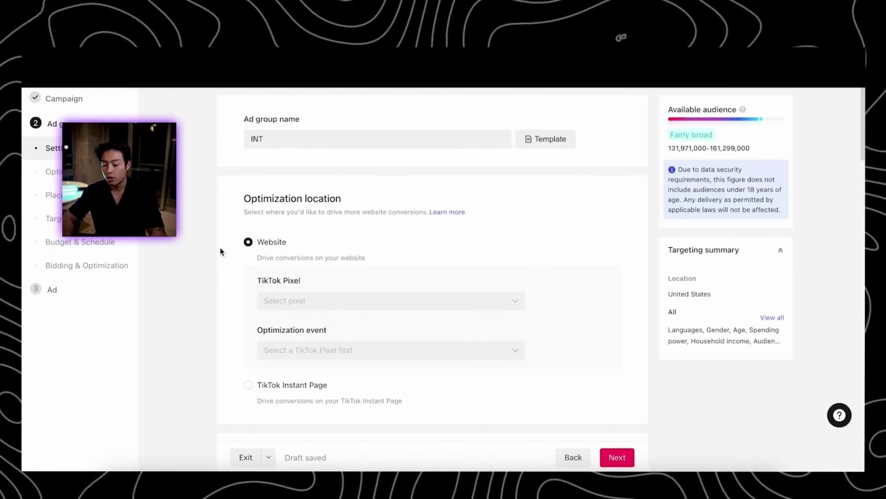
Select the Shopify TikTok Pixel and set the optimization event to Complete Payment
scroll(601, 356, down, 2)
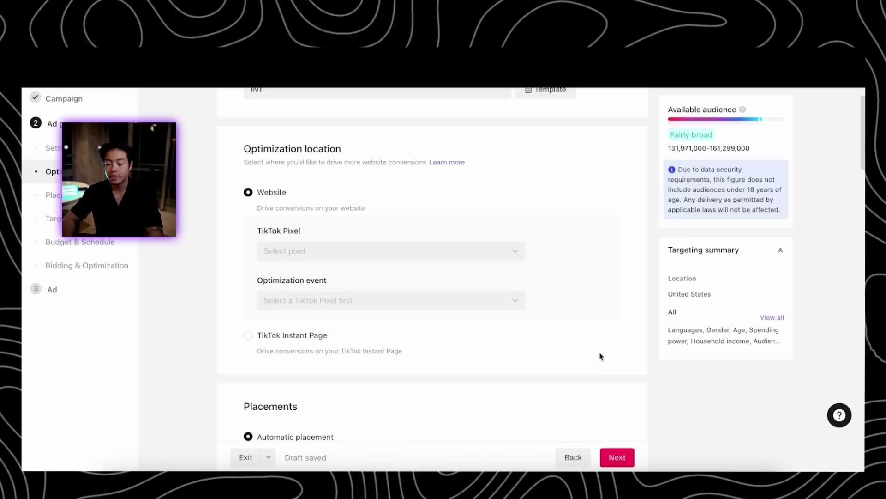
click(323, 296)
scroll(347, 368, down, 1)
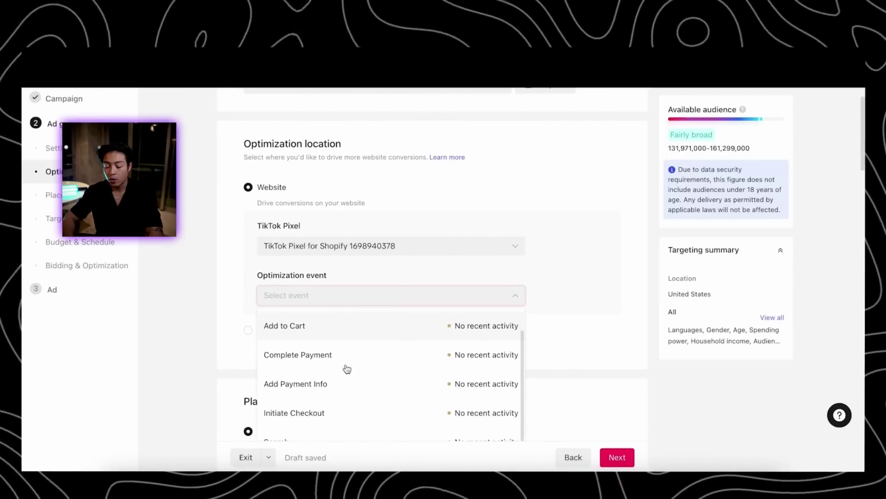
click(347, 362)
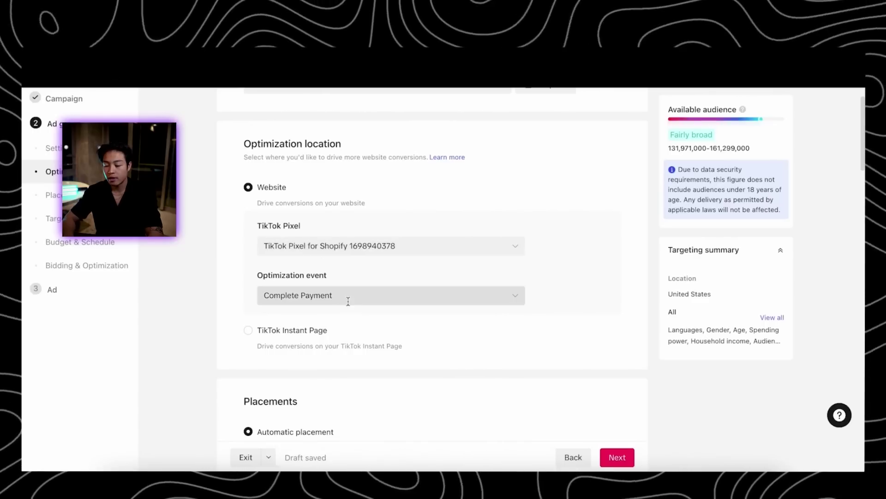
click(350, 297)
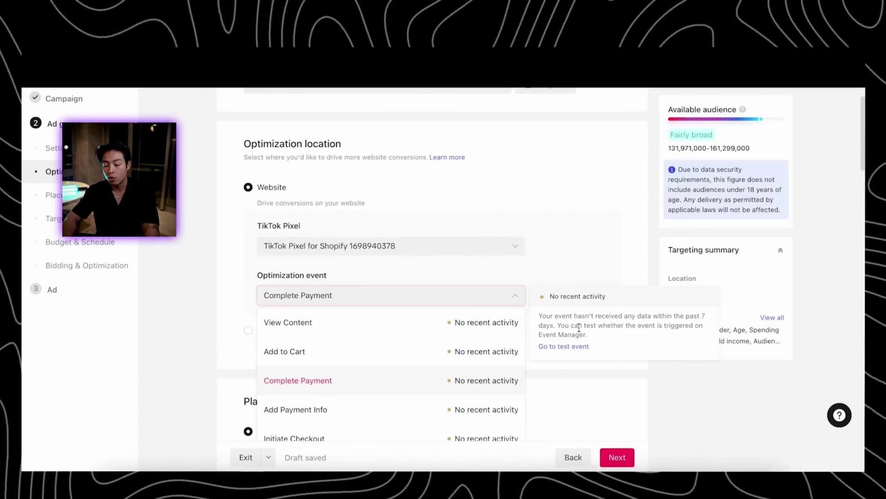
Switch to manual placement and keep only TikTok, excluding Global App Bundle and Pangle
scroll(614, 247, down, 2)
click(600, 239)
scroll(474, 371, down, 1)
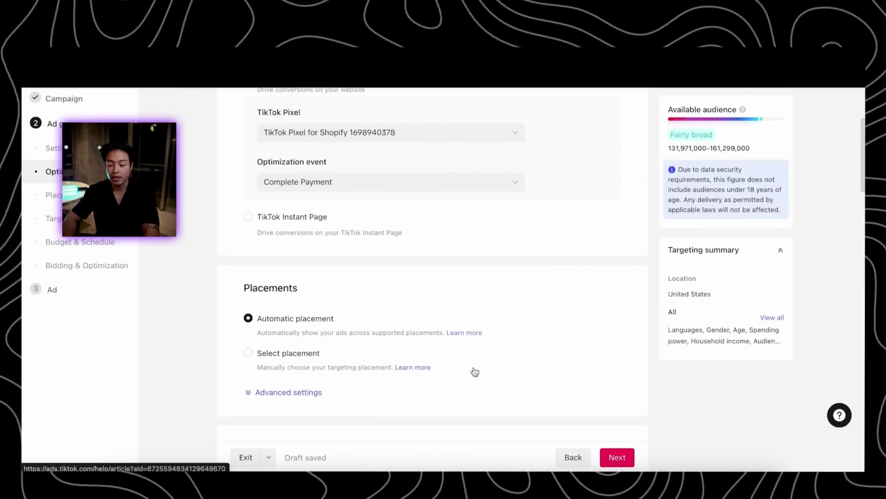
click(255, 352)
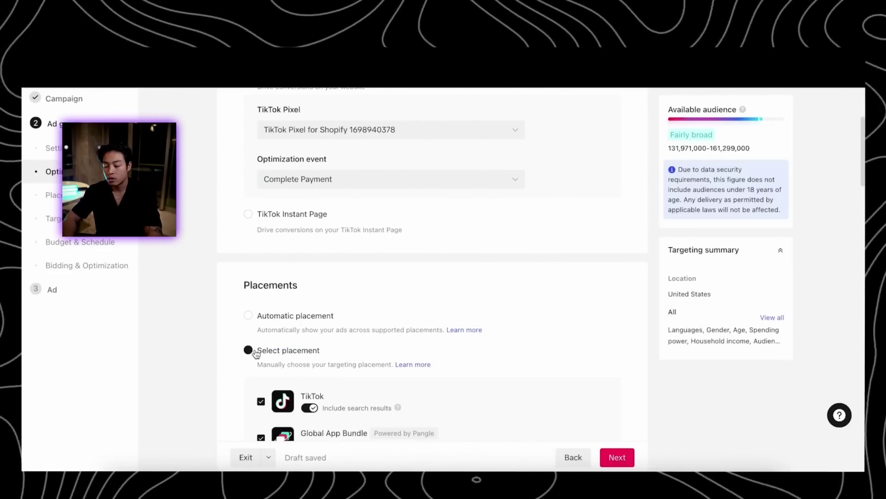
scroll(336, 324, down, 2)
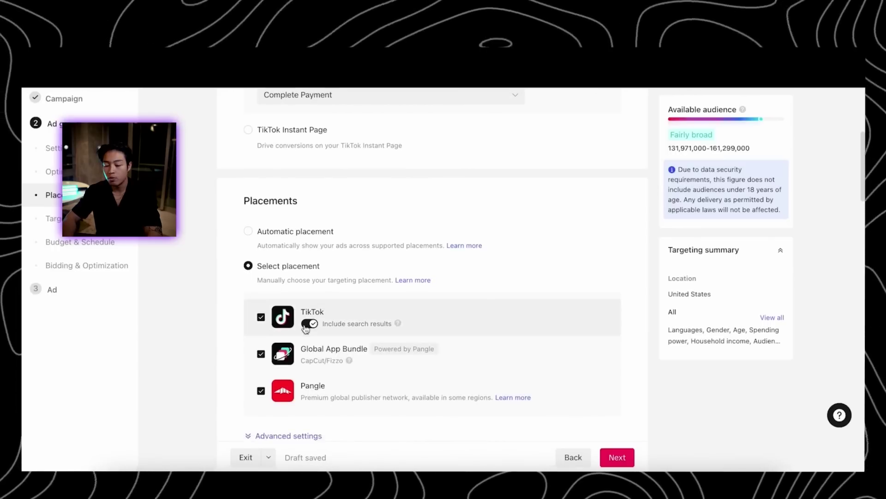
scroll(314, 295, down, 1)
click(261, 340)
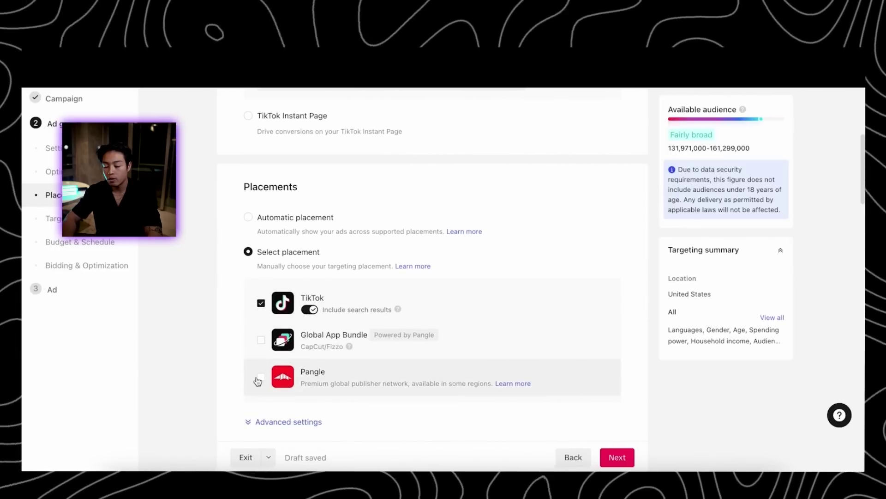
scroll(365, 306, down, 3)
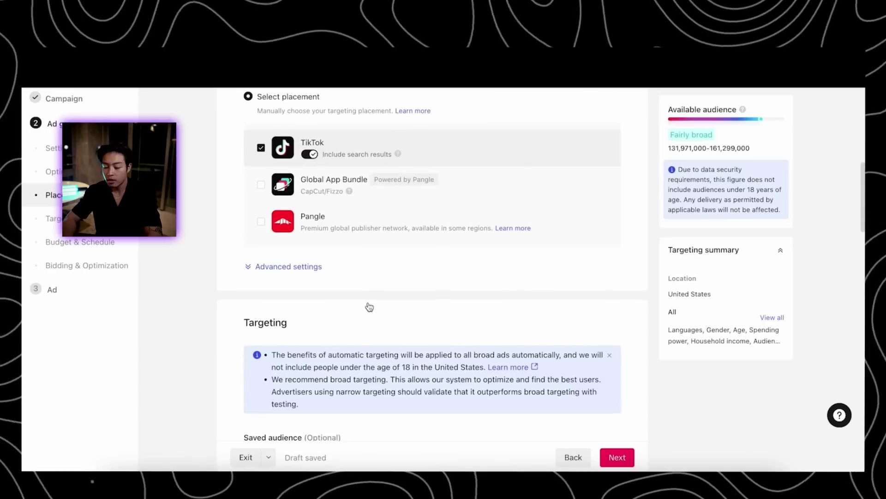
scroll(368, 303, down, 4)
scroll(272, 248, down, 2)
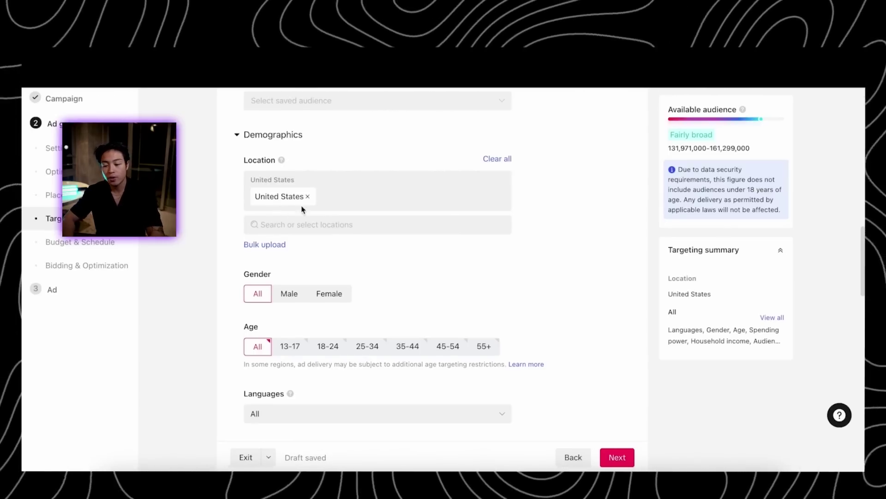
Add Canada as a target location alongside the United States
click(326, 231)
text(canada)
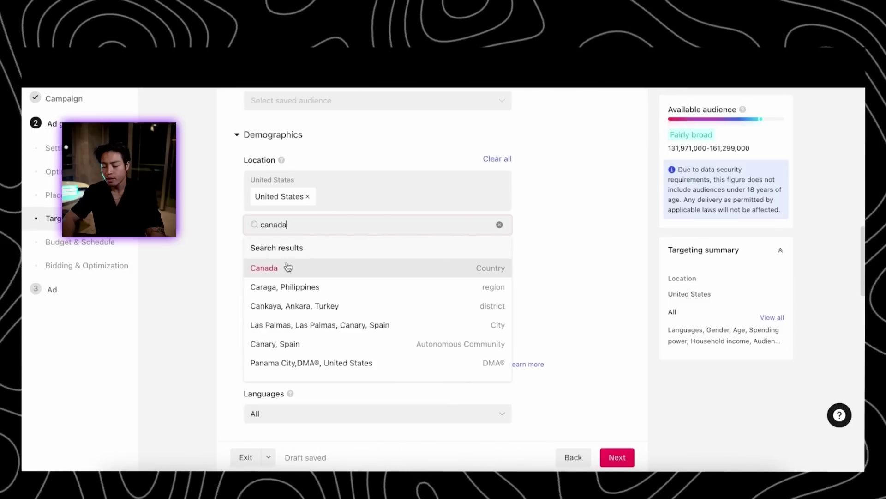
click(288, 268)
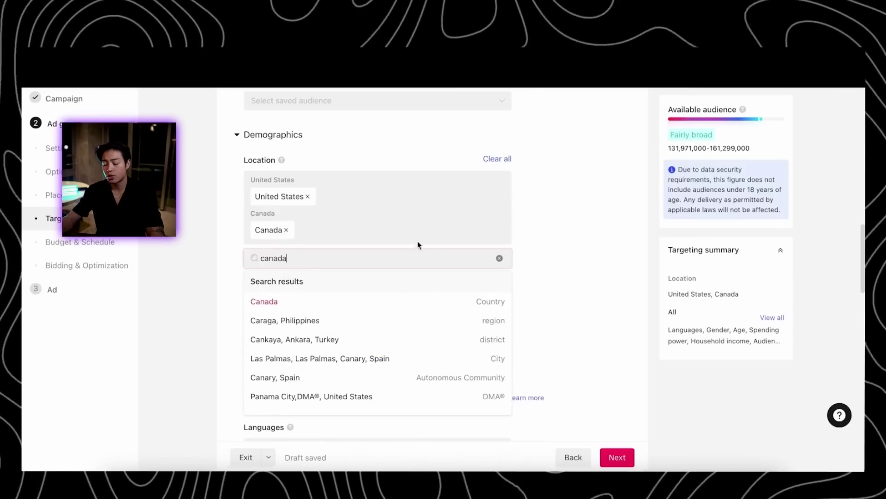
click(571, 243)
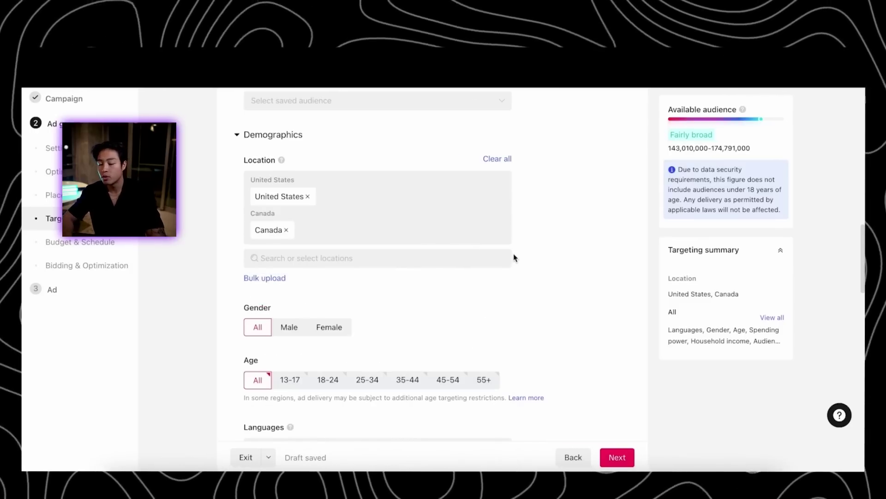
Set the targeted age groups to 18-24 and 25-34 only
scroll(451, 338, down, 1)
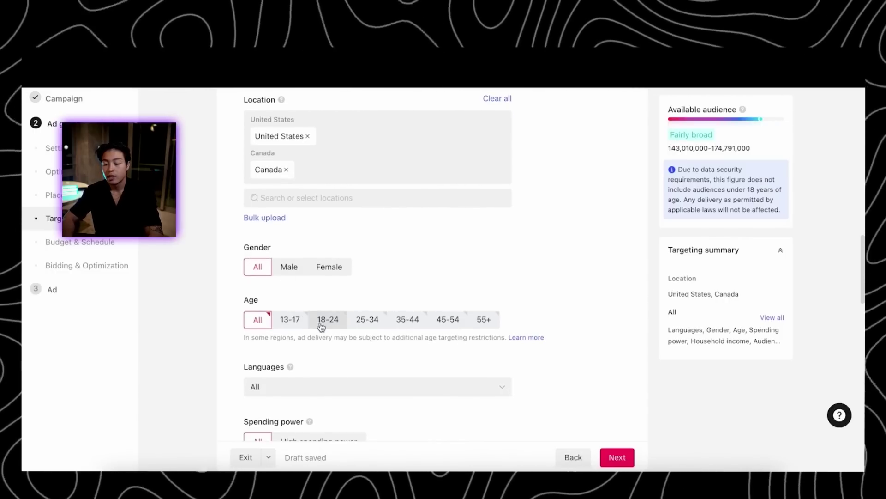
click(403, 325)
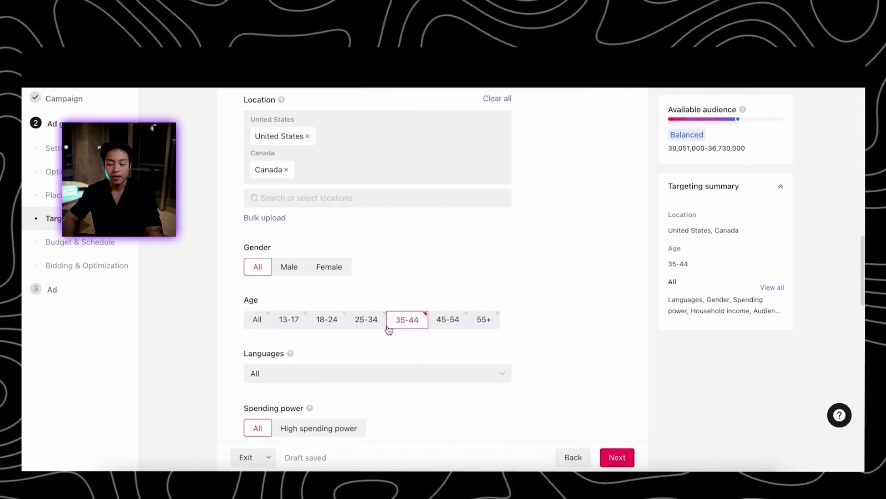
click(373, 323)
click(397, 322)
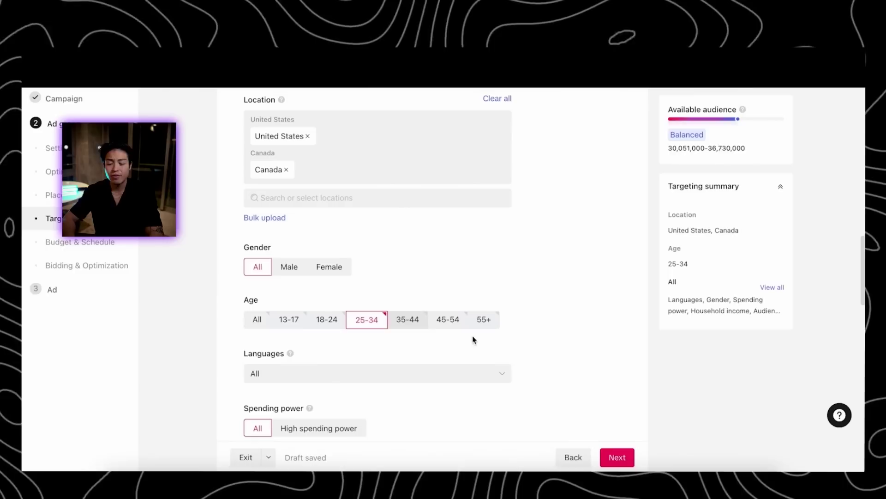
click(328, 326)
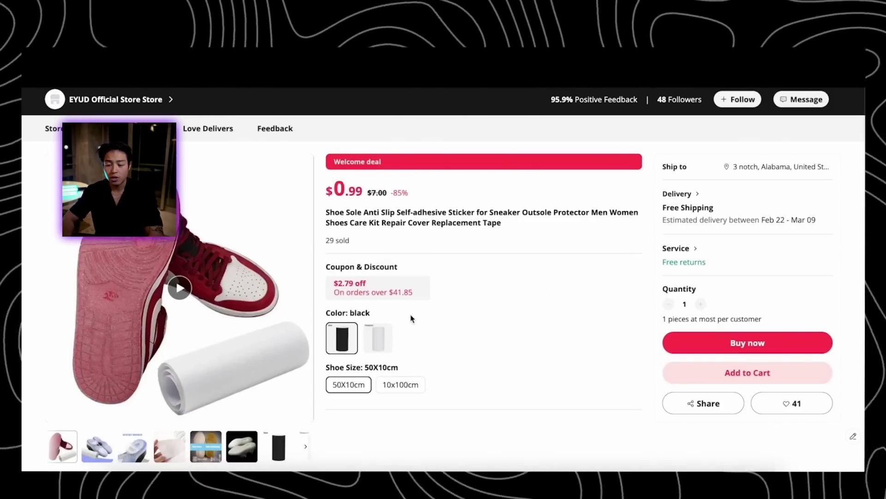
scroll(403, 332, down, 1)
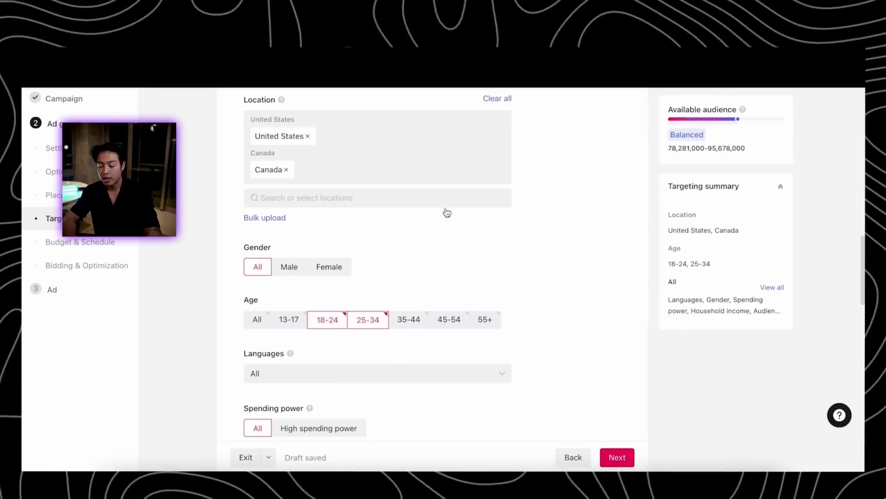
Open the Interests & Behaviors picker to browse categories like Apparel & Accessories
scroll(368, 364, down, 5)
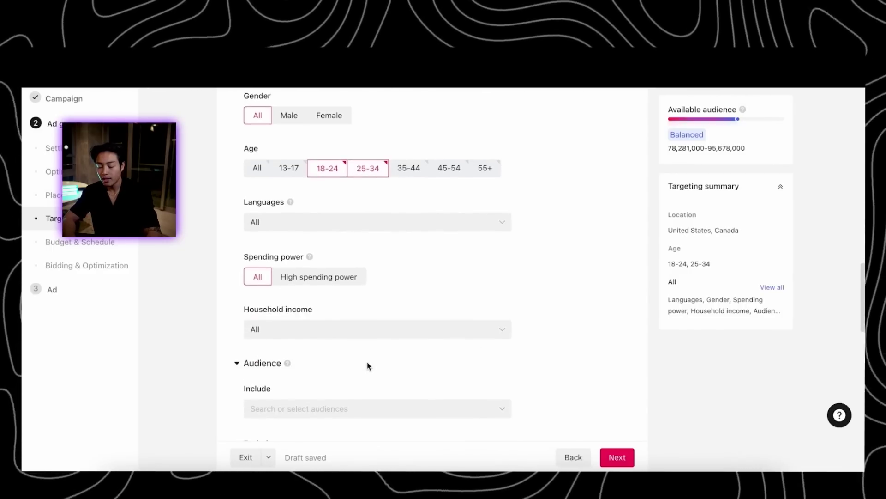
scroll(339, 376, down, 3)
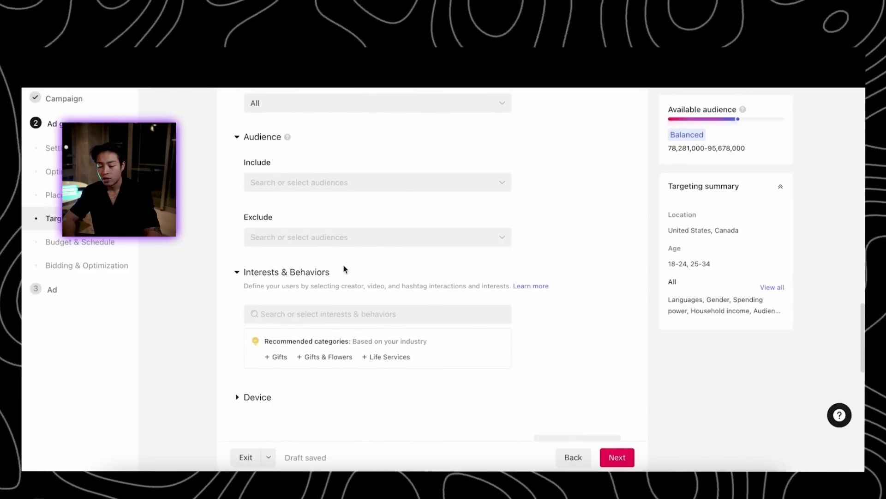
scroll(458, 297, down, 2)
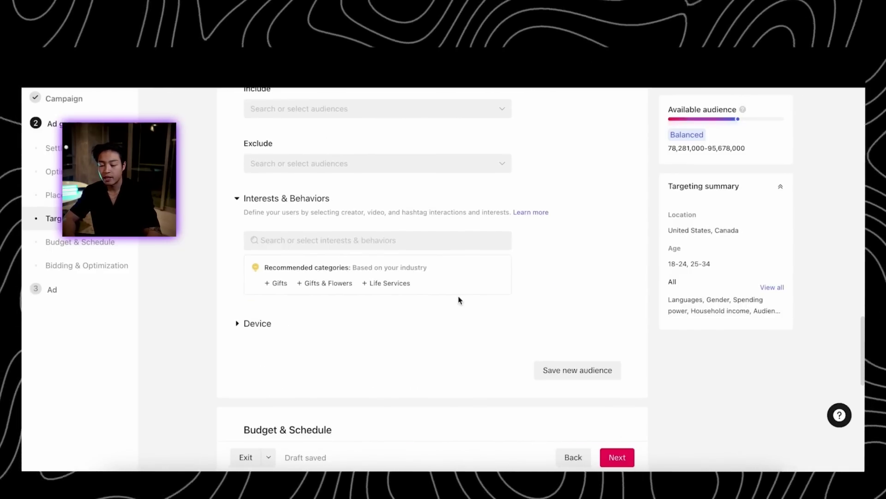
click(360, 248)
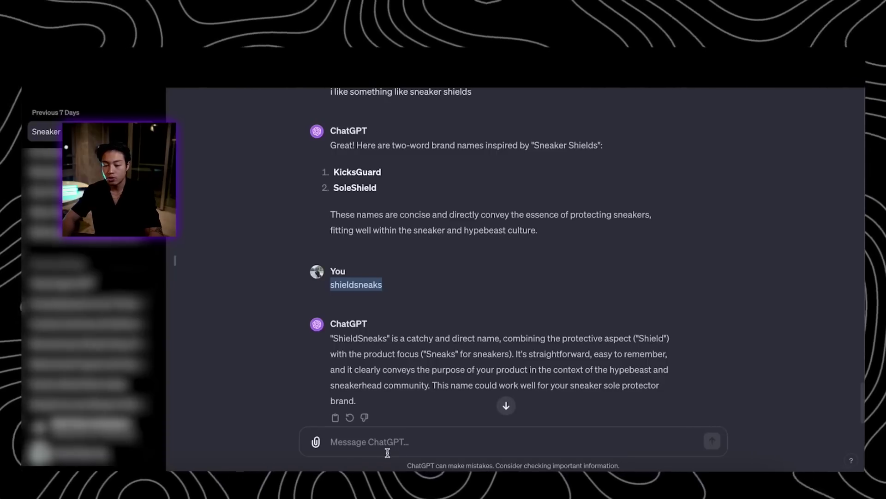
Ask ChatGPT which TikTok interests to target for the product, starting with hypebeast and streetwear
click(403, 439)
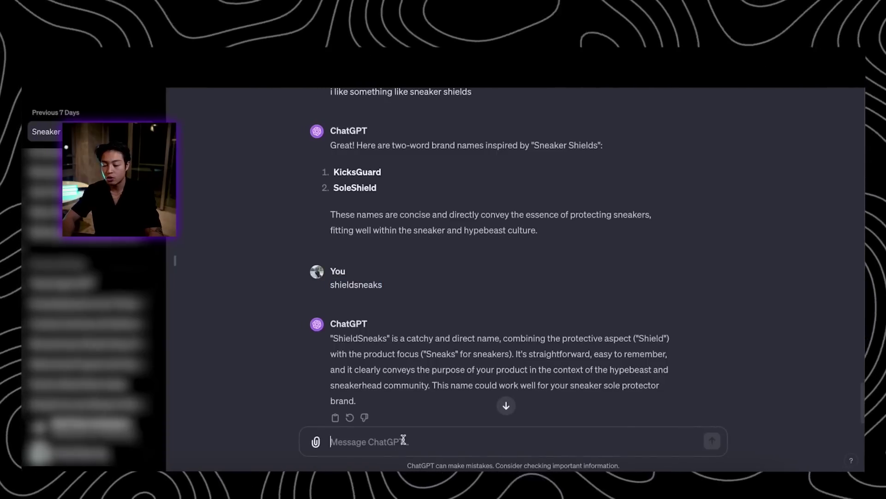
text(i am selling the product on tiktok what are good interest to target, lets start with hypebeast and stree)
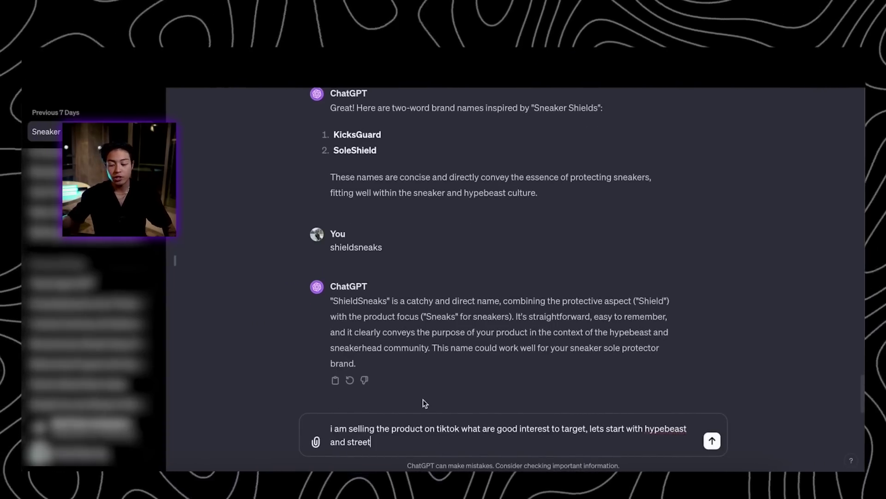
text(t)
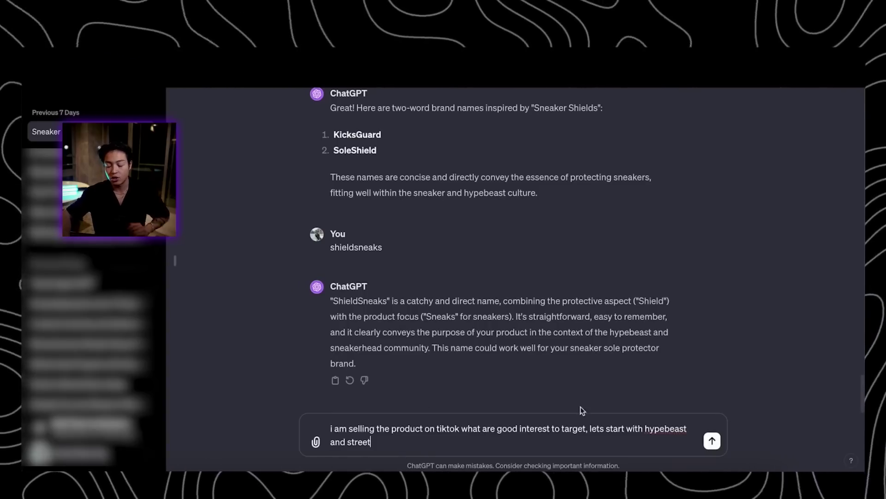
text(wear)
key(Return)
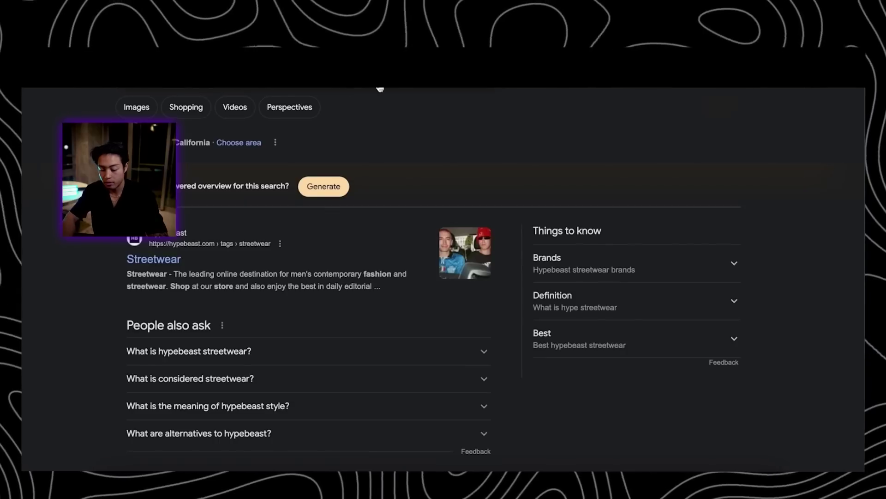
Search Google for 'hypebeast streetwear brands' and browse the listed brands
click(380, 90)
text(brands)
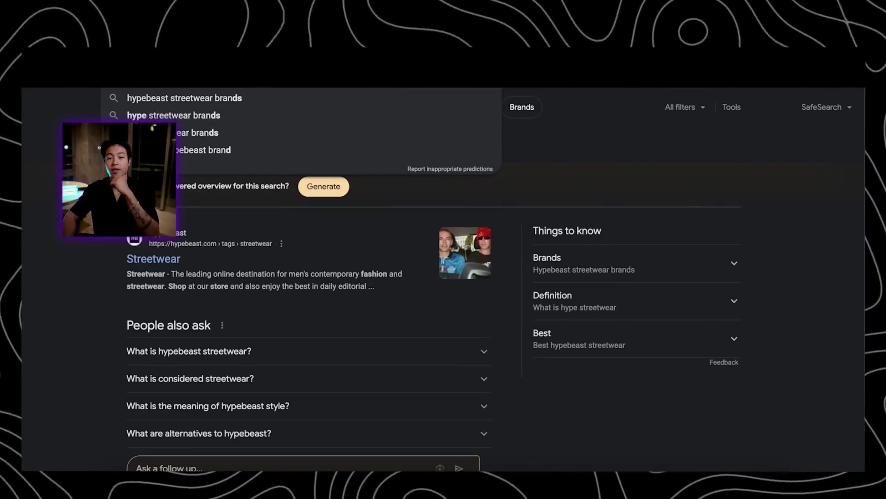
key(Return)
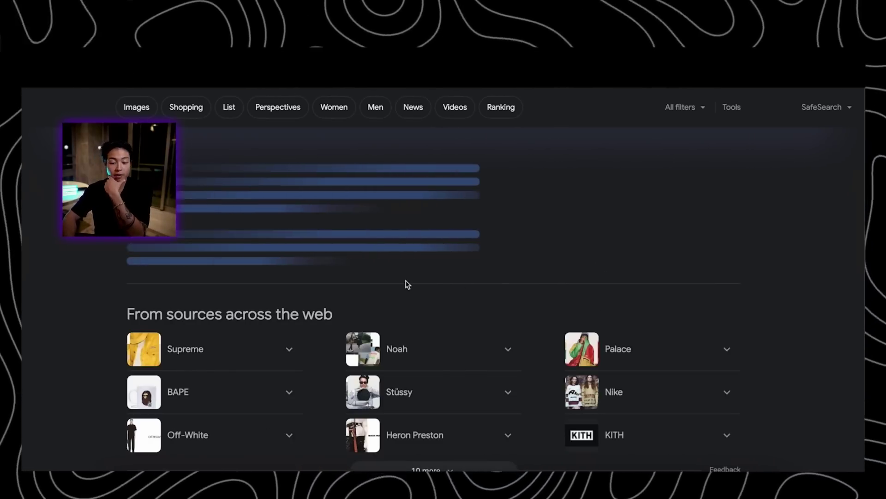
scroll(202, 365, down, 1)
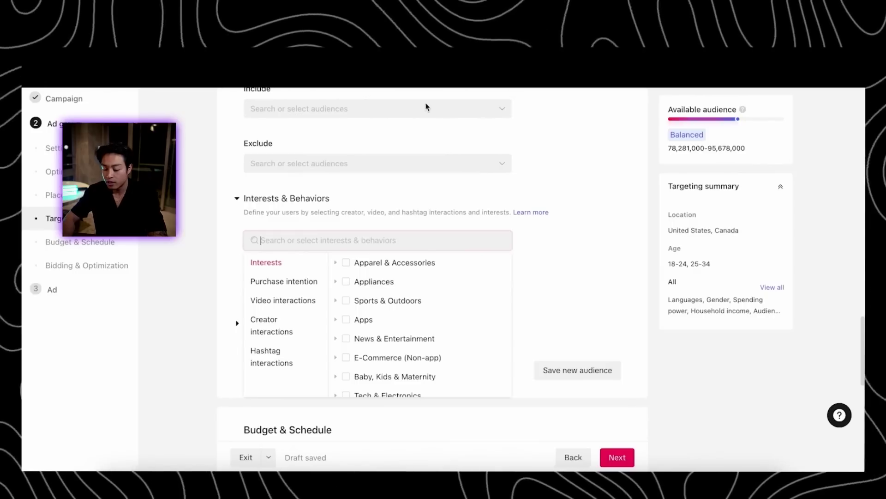
Add Sneakers as a targeted interest
text(sneaker)
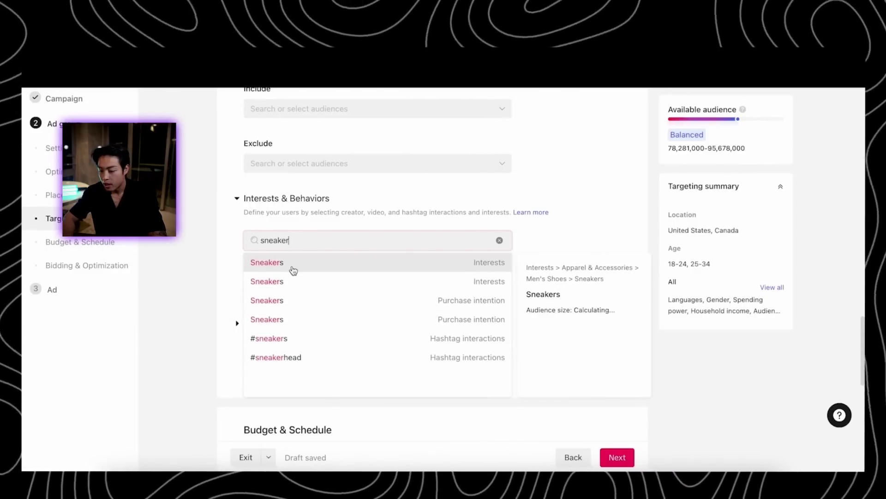
click(294, 271)
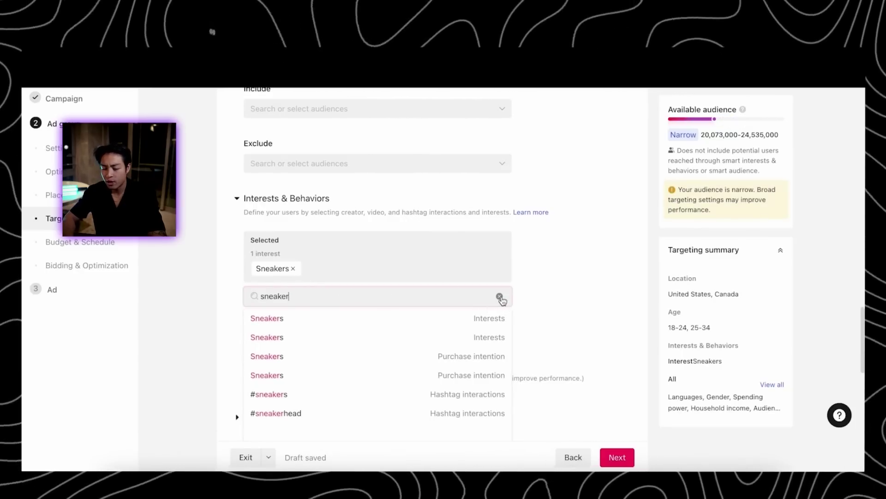
click(500, 297)
Add Ordinary Jewelry and Men's Clothing from the Apparel & Accessories interests
click(380, 298)
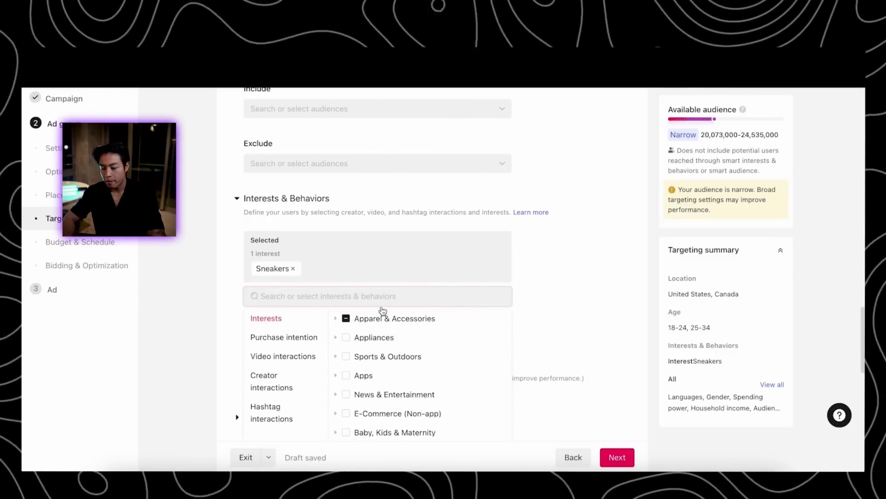
click(342, 317)
scroll(431, 358, down, 1)
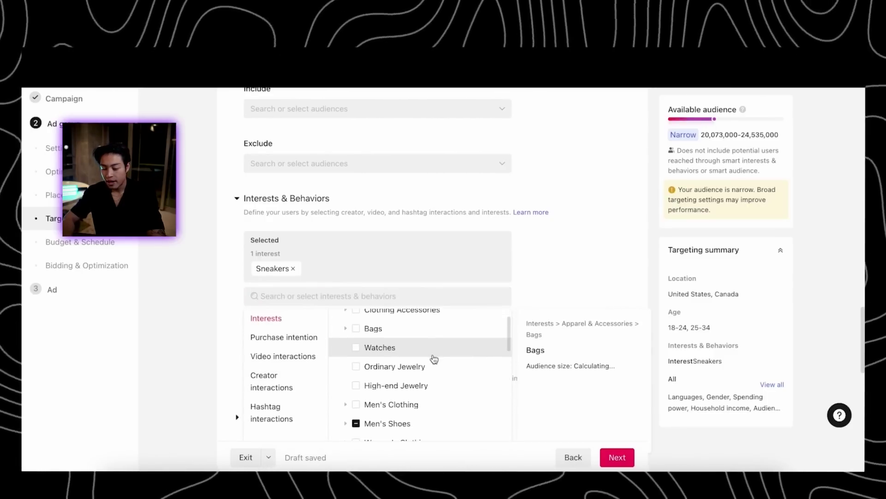
scroll(434, 351, up, 1)
scroll(519, 288, down, 2)
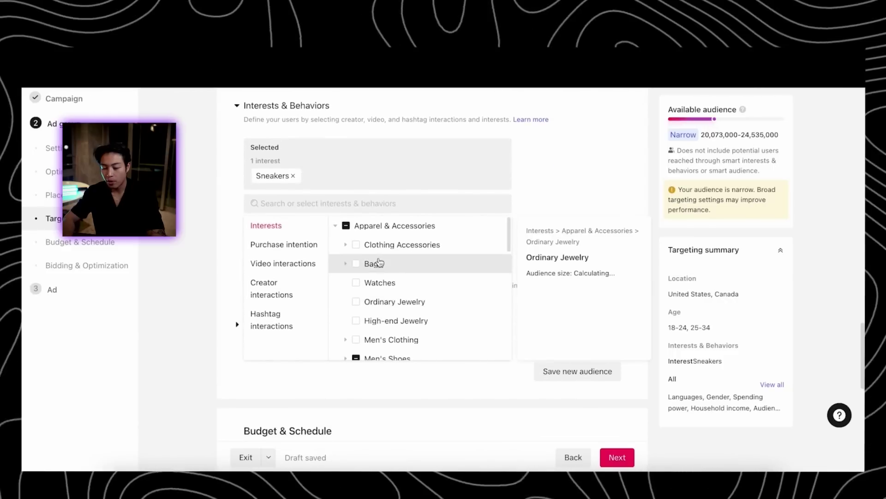
scroll(387, 332, down, 1)
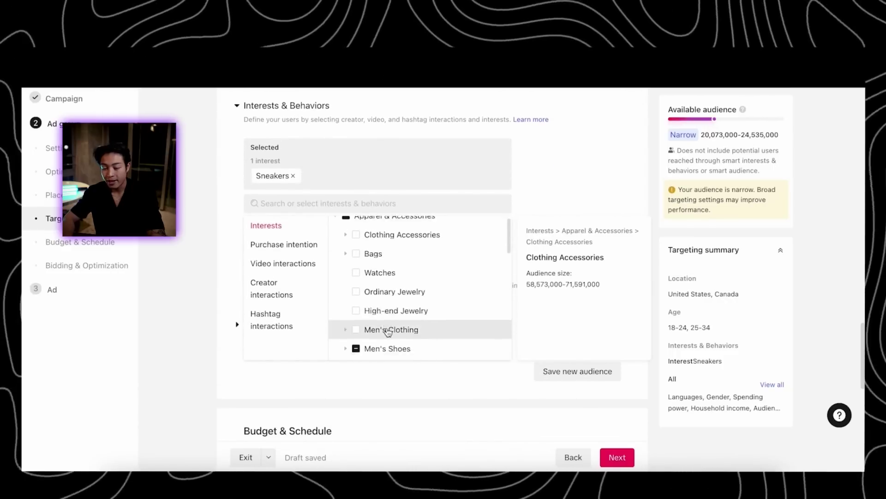
scroll(388, 331, down, 2)
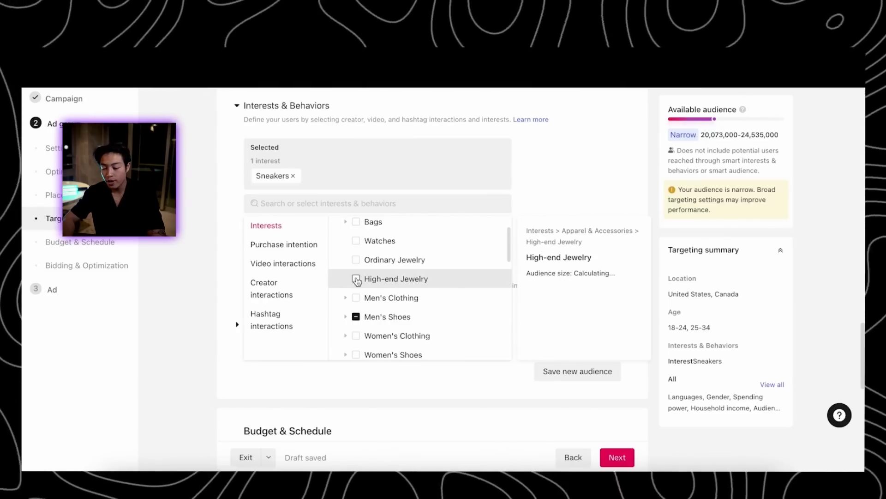
scroll(379, 298, down, 3)
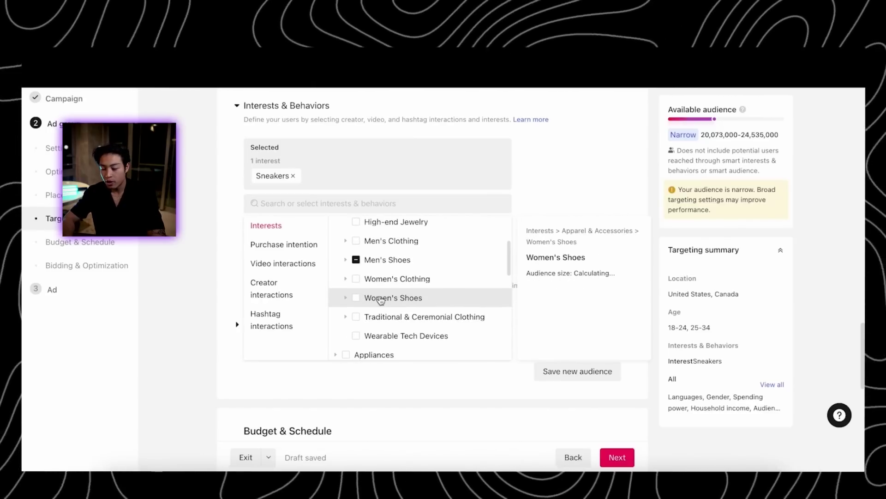
scroll(356, 262, up, 5)
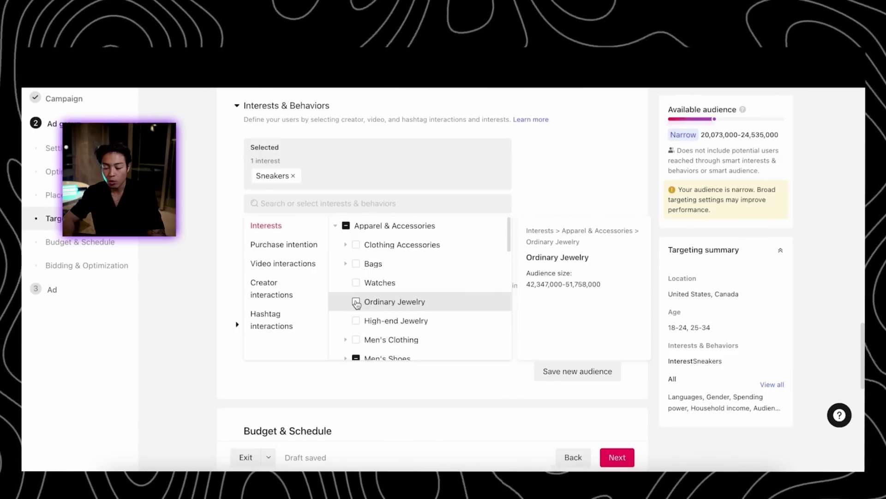
click(356, 303)
click(357, 340)
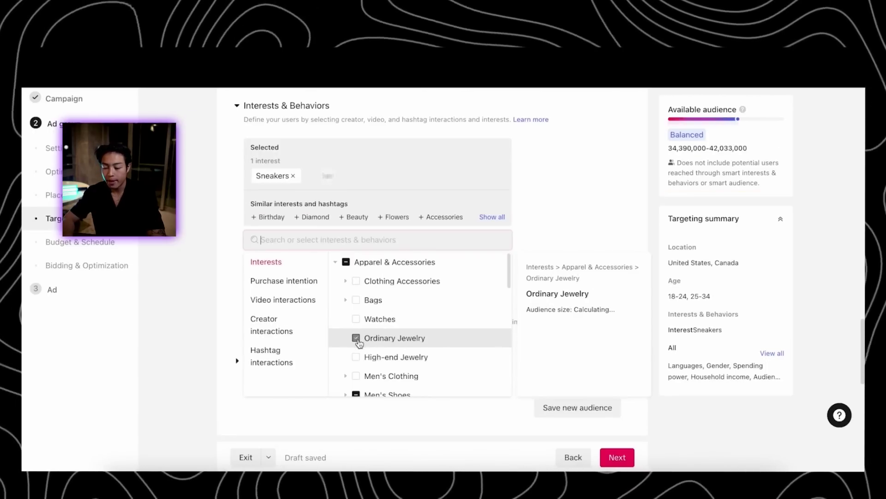
click(356, 338)
click(356, 376)
scroll(419, 356, down, 5)
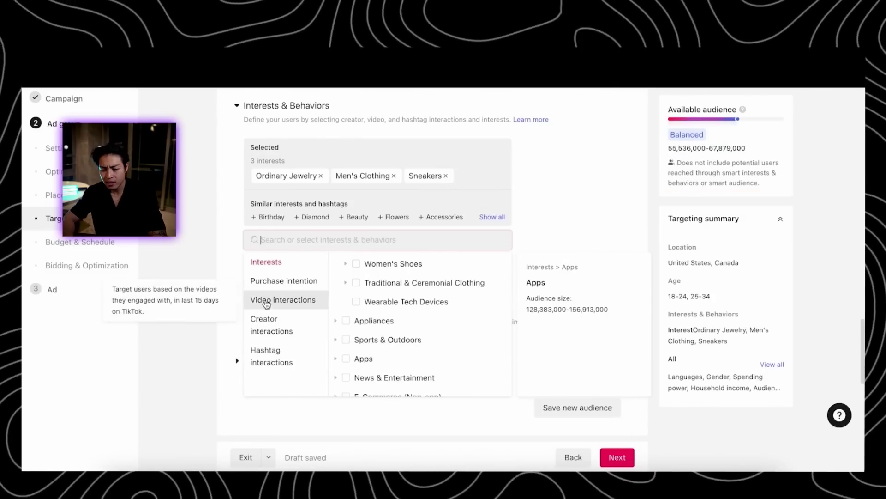
click(574, 240)
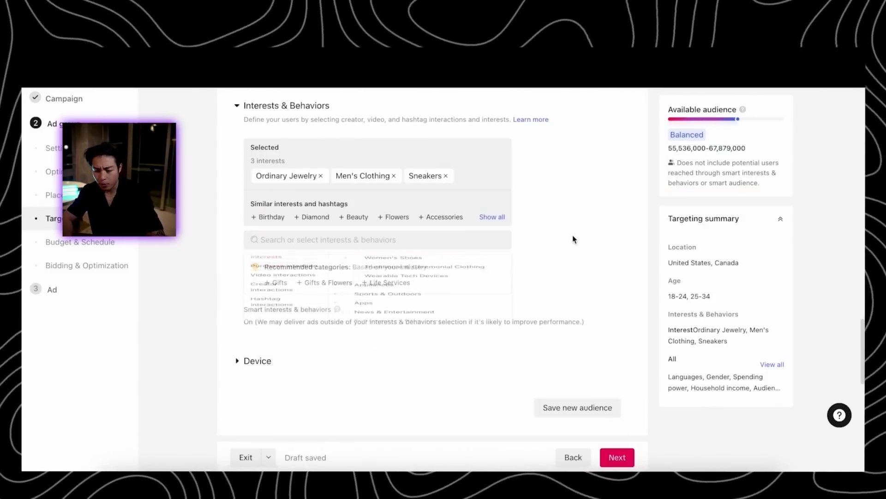
Add Nike as a targeted interest and move on to the Ad step
click(361, 248)
text(nike)
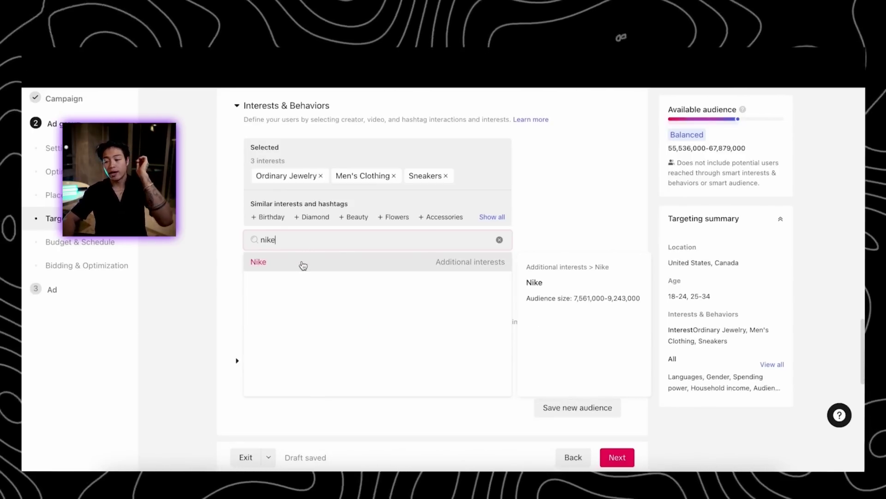
click(303, 263)
key(BackSpace)
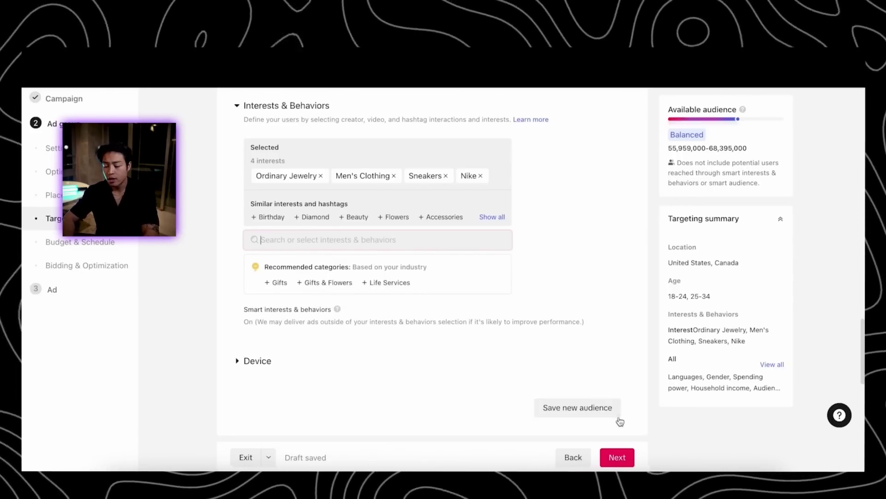
click(618, 455)
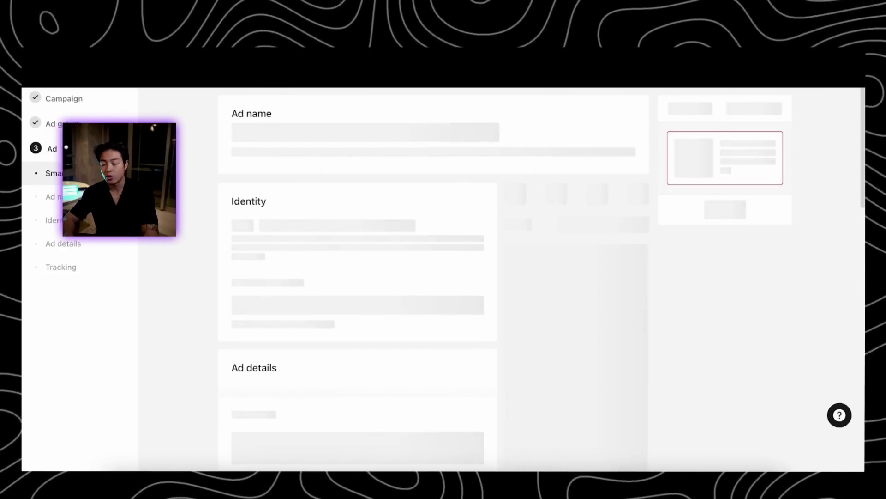
Upload '[Tiktok] Sole Protector 02.mp4' from the library as the ad video
scroll(397, 349, down, 5)
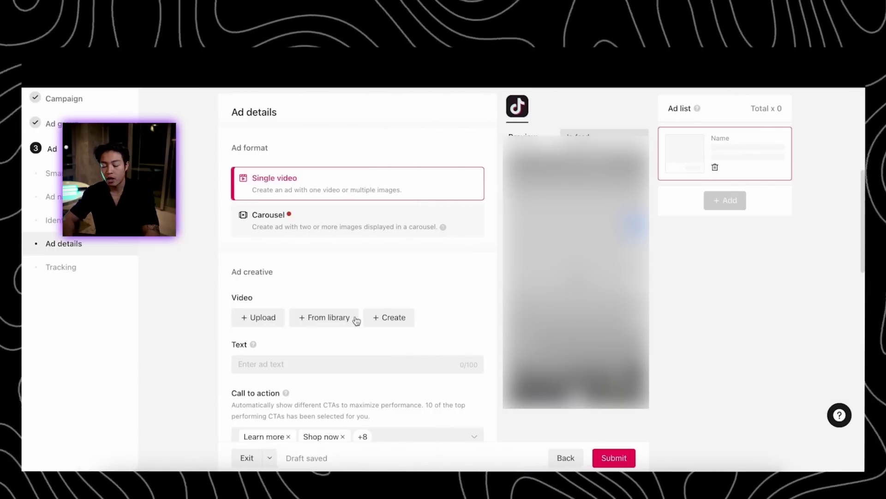
click(257, 317)
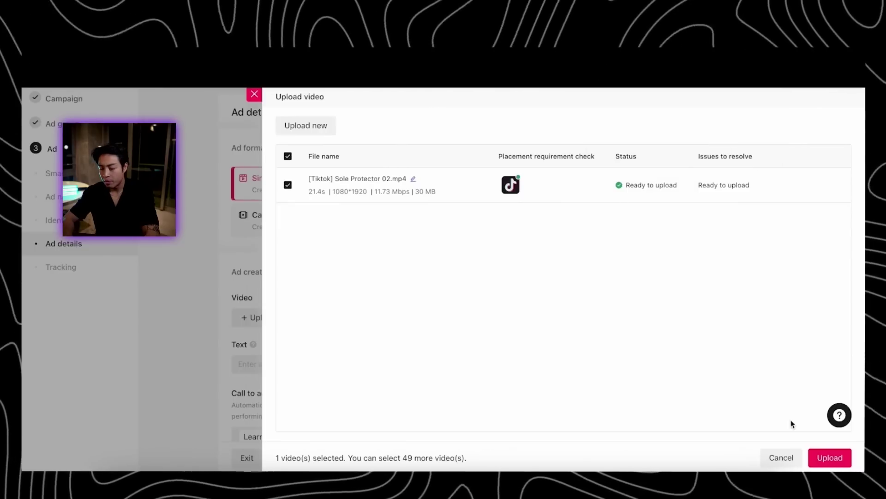
click(823, 467)
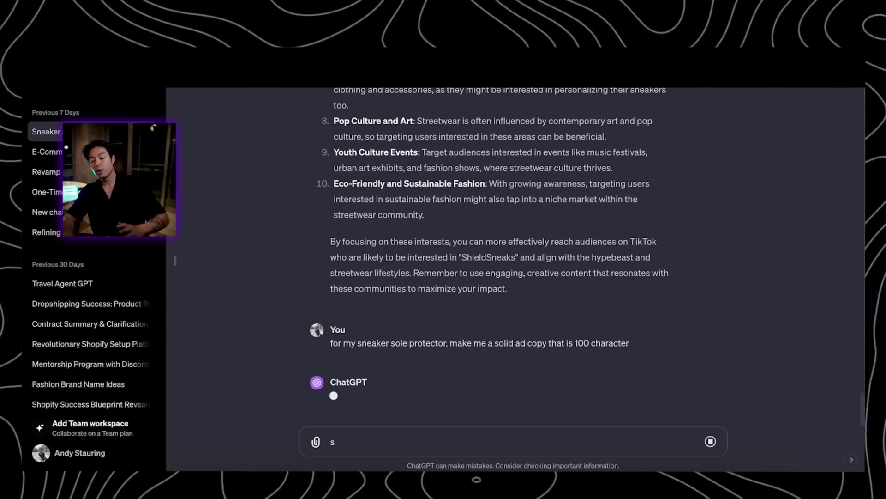
Select ChatGPT's 100-character ad line 'Protect Your Kicks! ShieldSneaks: Ultimate Sole Guard. Style Meets Durability.'
key(BackSpace)
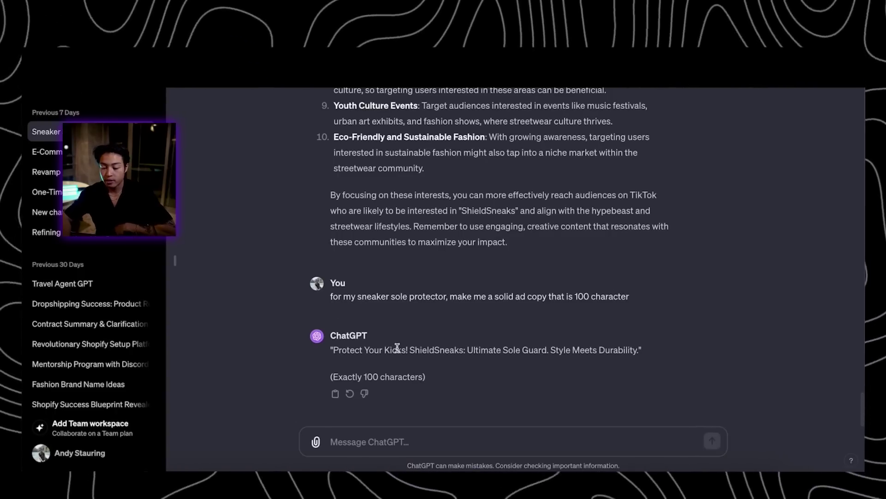
triple_click(508, 349)
key(ctrl+c)
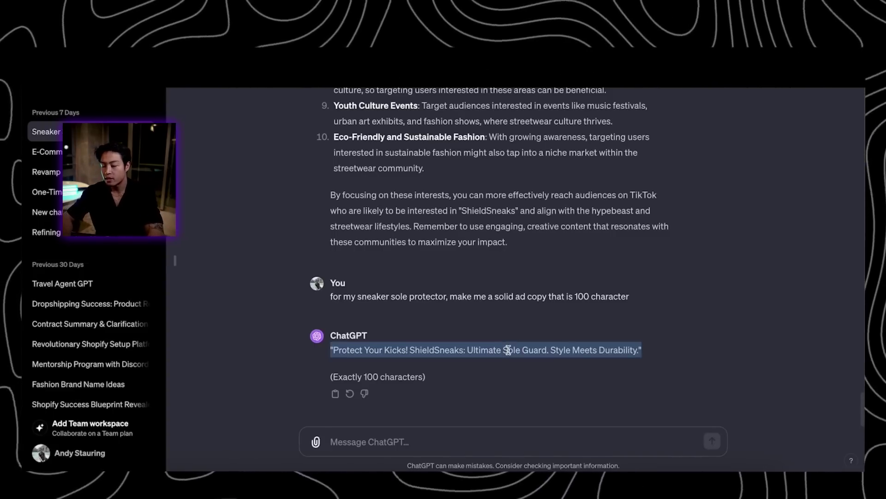
click(508, 350)
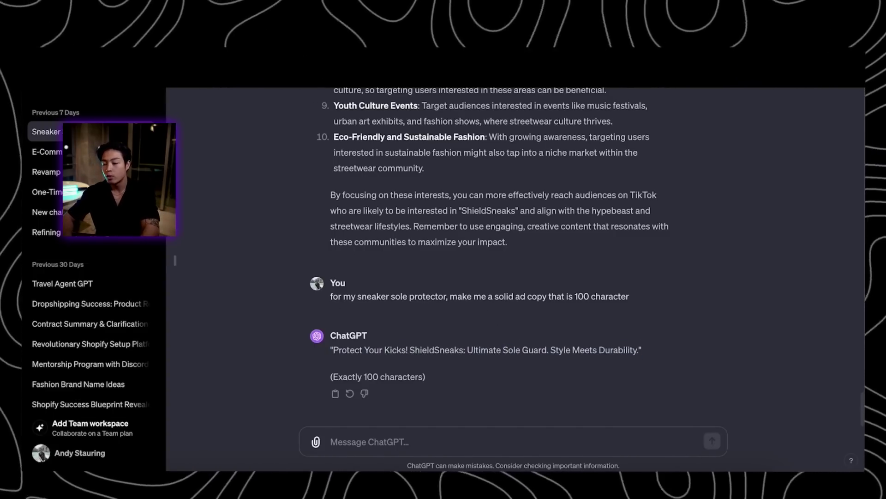
Paste the ChatGPT ad line into the ad's Text field, then delete it
key(alt+Tab)
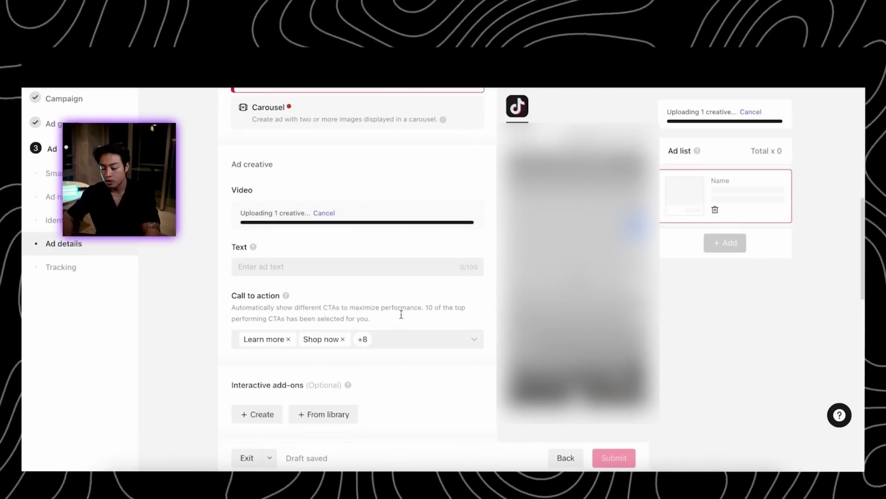
click(340, 263)
key(ctrl+v)
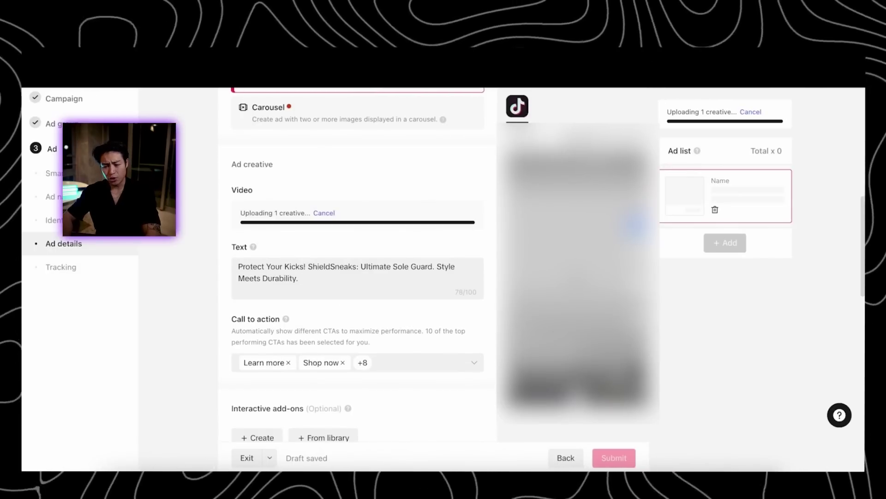
drag(304, 273, 231, 263)
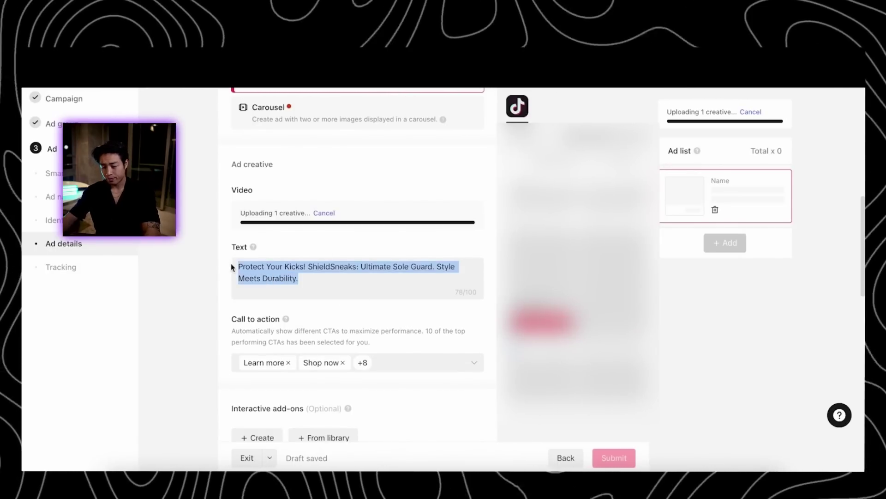
key(BackSpace)
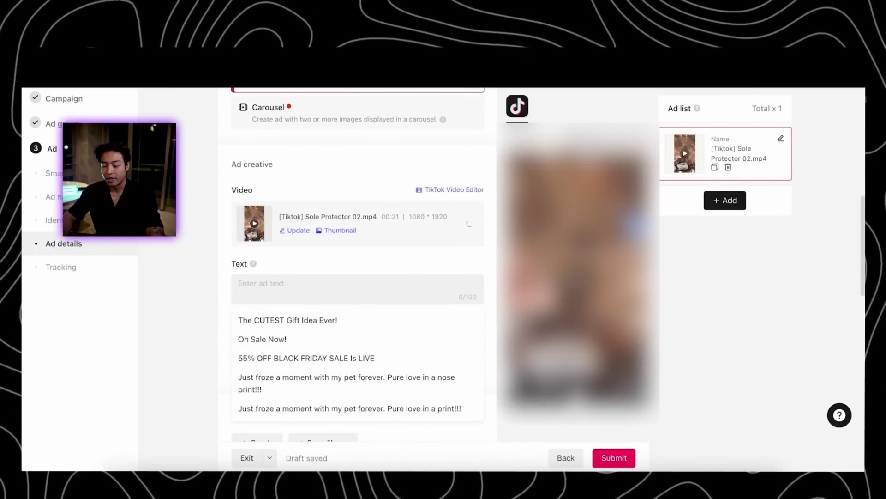
Enter an interim ad text, then replace it with 'Now Available'
text(Get Yours Today)
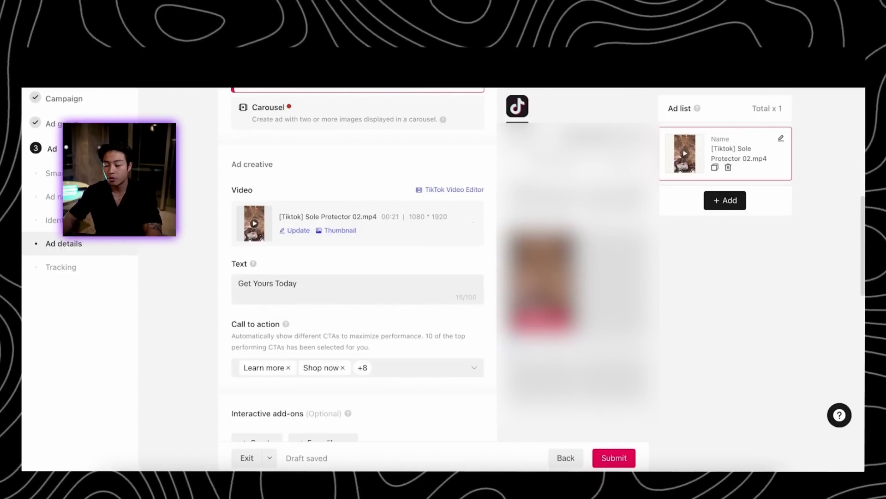
text(!!)
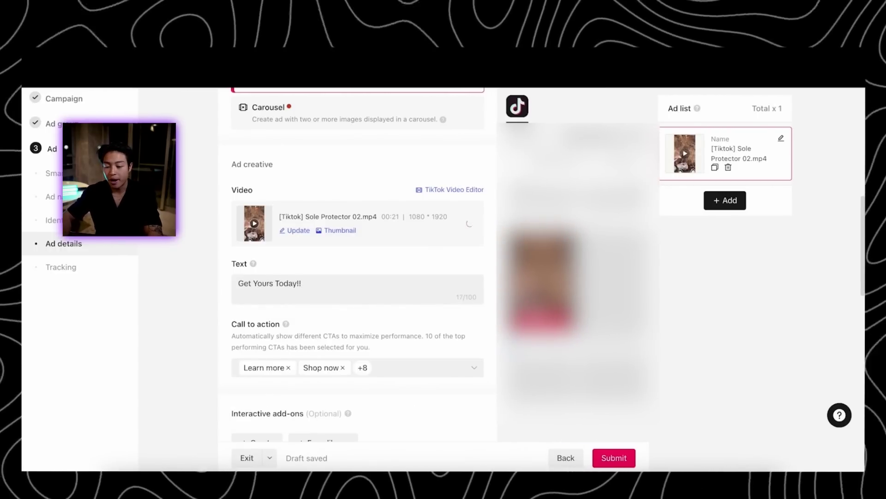
double_click(263, 282)
key(ctrl+a)
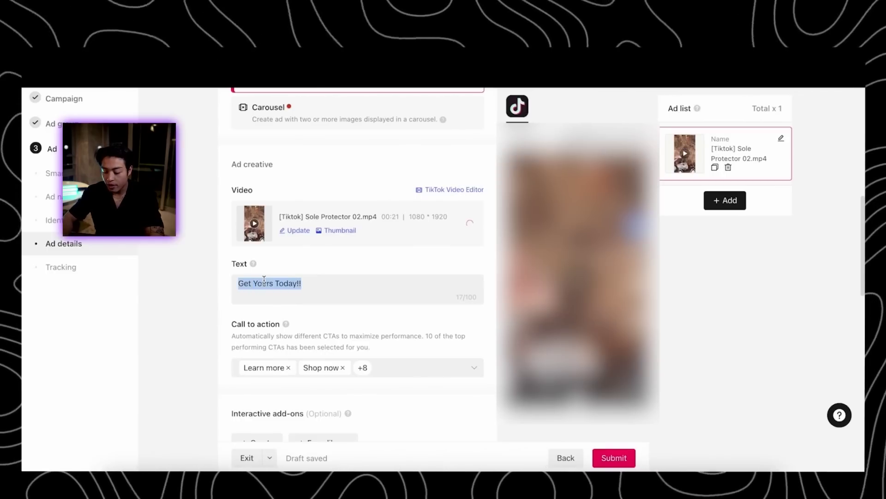
text(Now A)
text(vao)
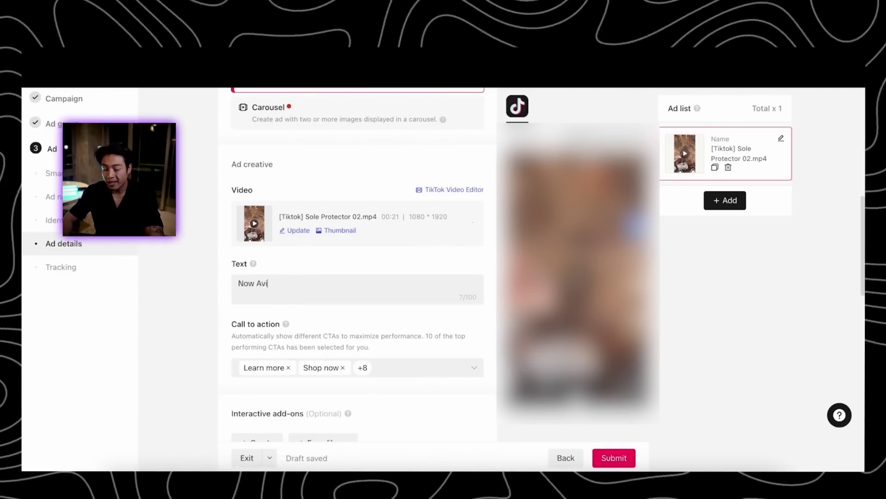
text(l)
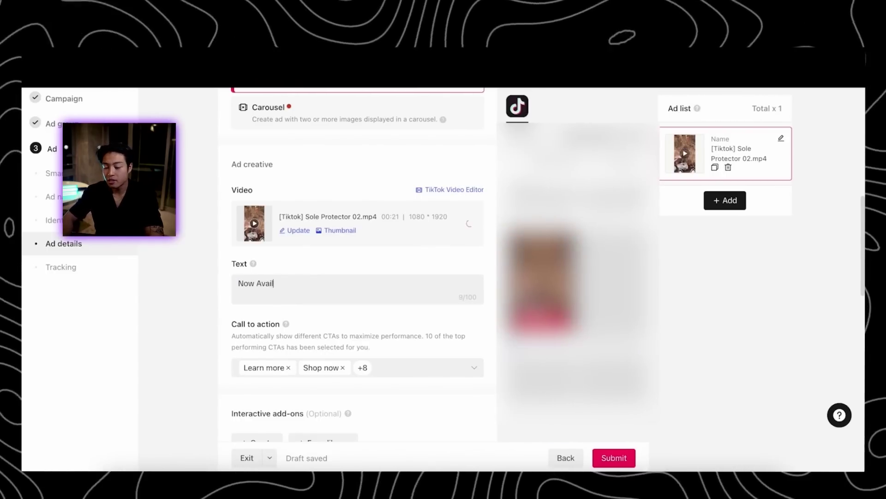
text(able)
key(ctrl+shift+Left)
key(ctrl+shift+Left)
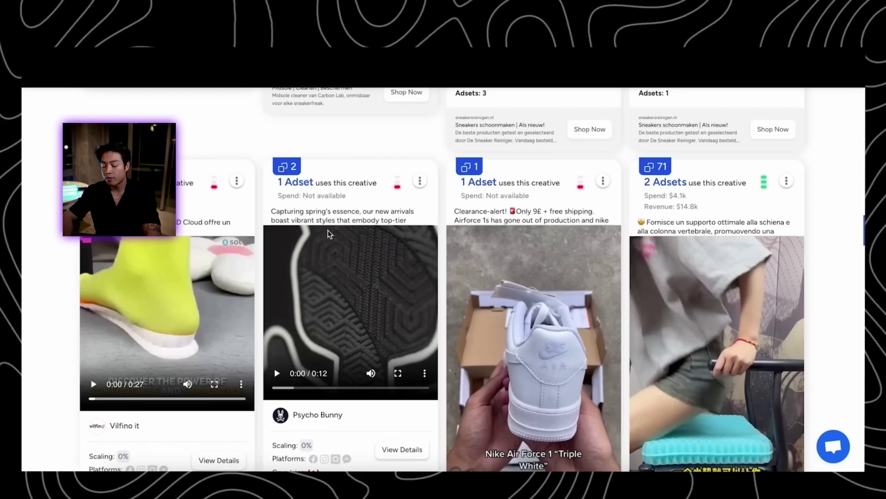
scroll(849, 222, down, 10)
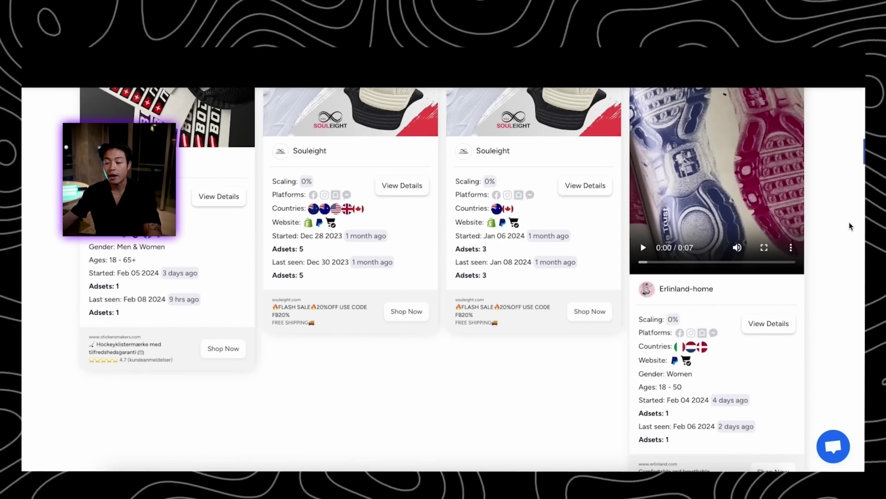
scroll(849, 225, up, 15)
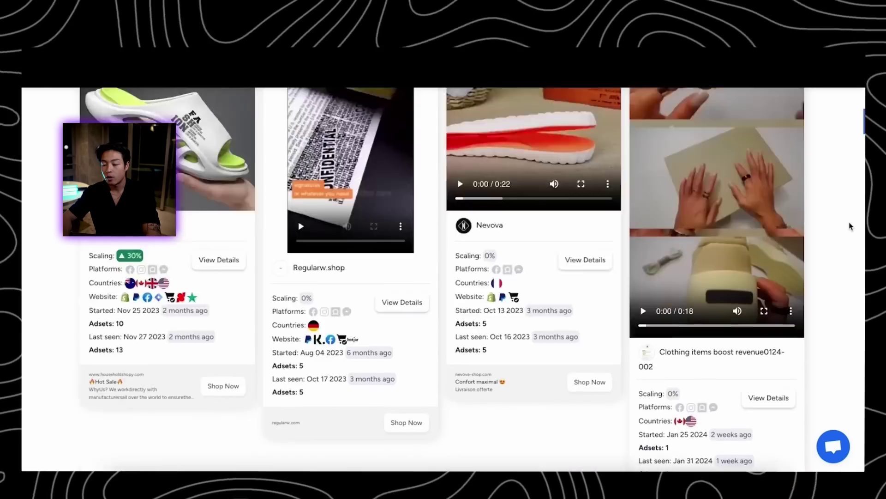
scroll(850, 226, down, 10)
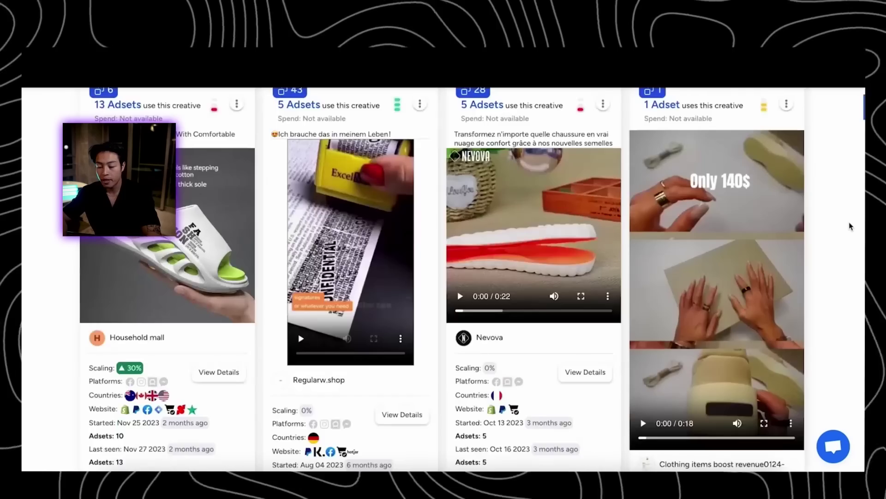
scroll(850, 226, down, 10)
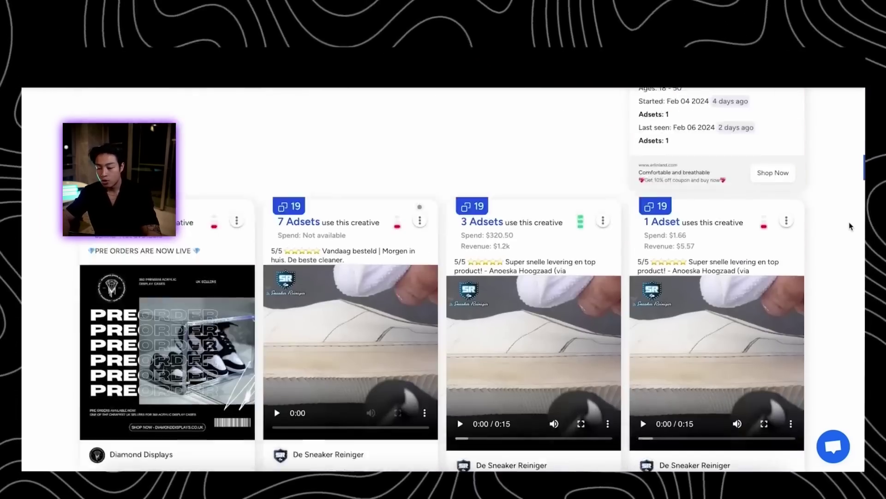
scroll(851, 226, down, 6)
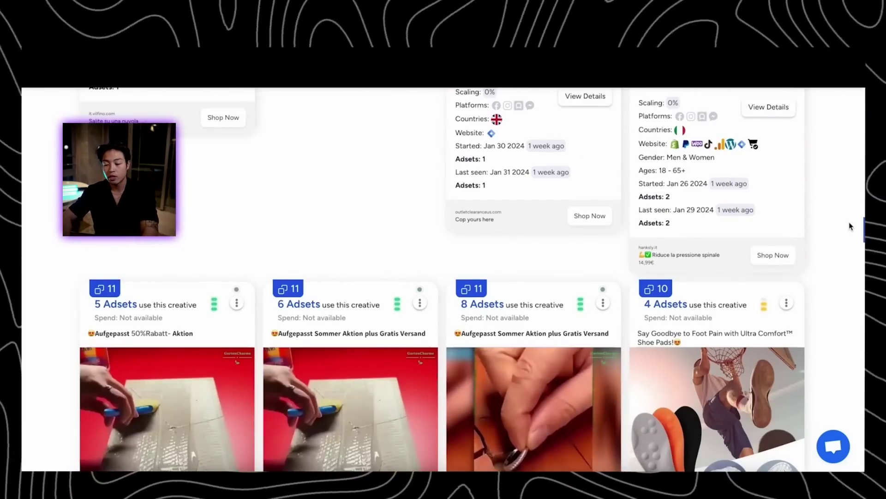
scroll(851, 226, down, 5)
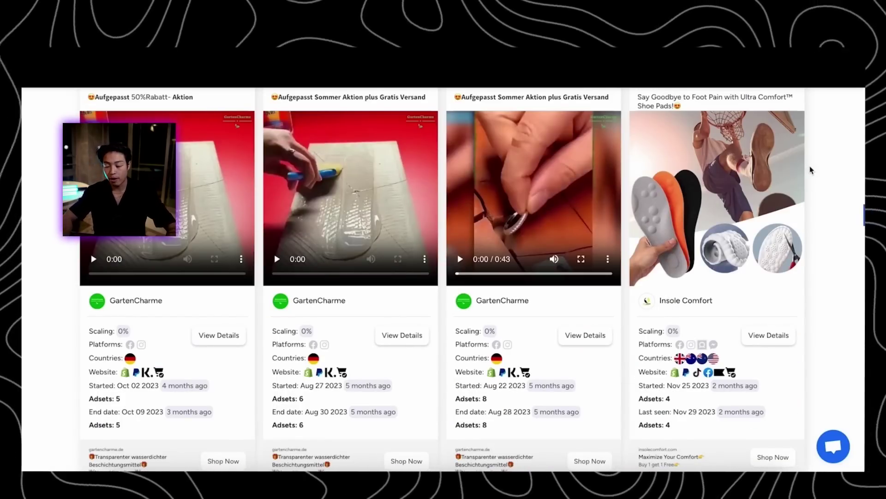
scroll(813, 187, down, 5)
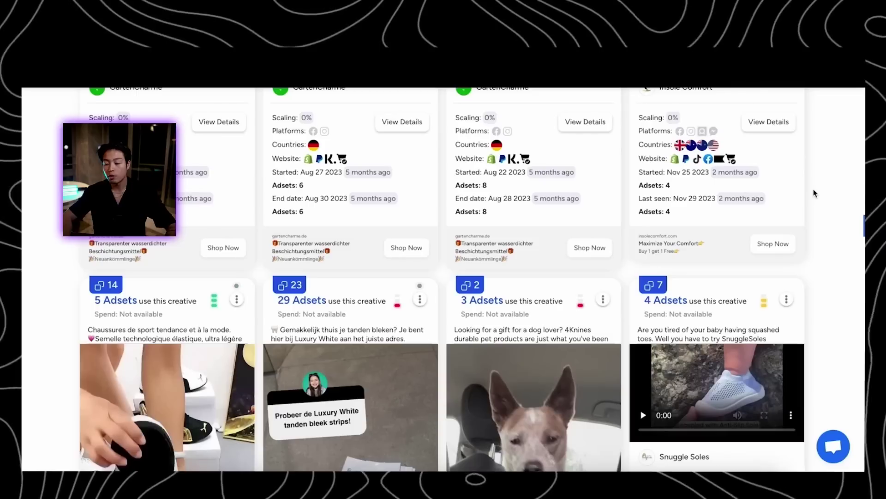
scroll(813, 191, down, 4)
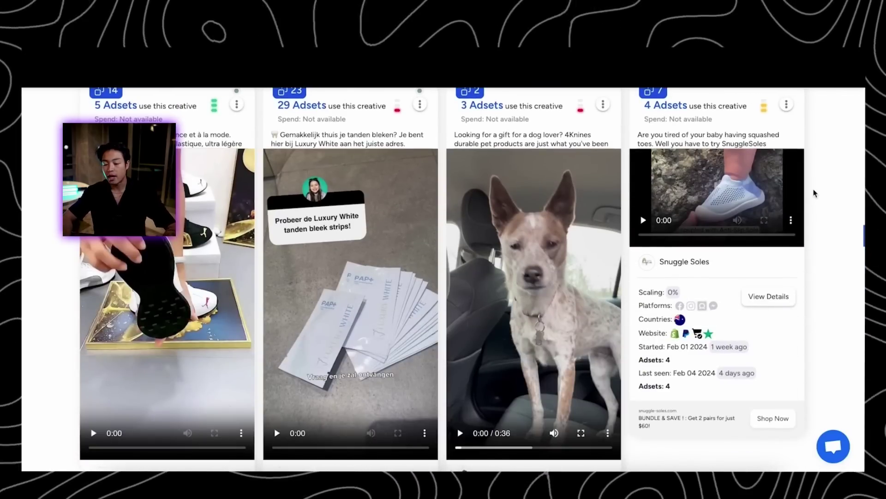
scroll(814, 193, down, 5)
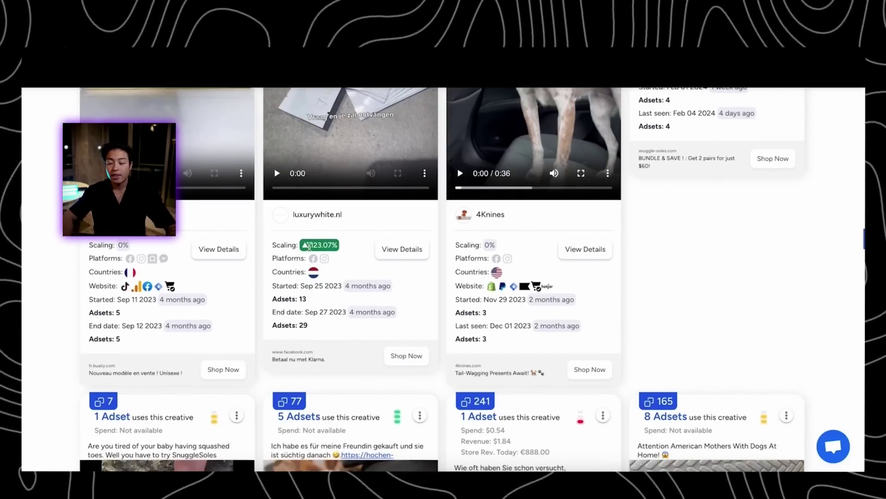
scroll(344, 245, up, 2)
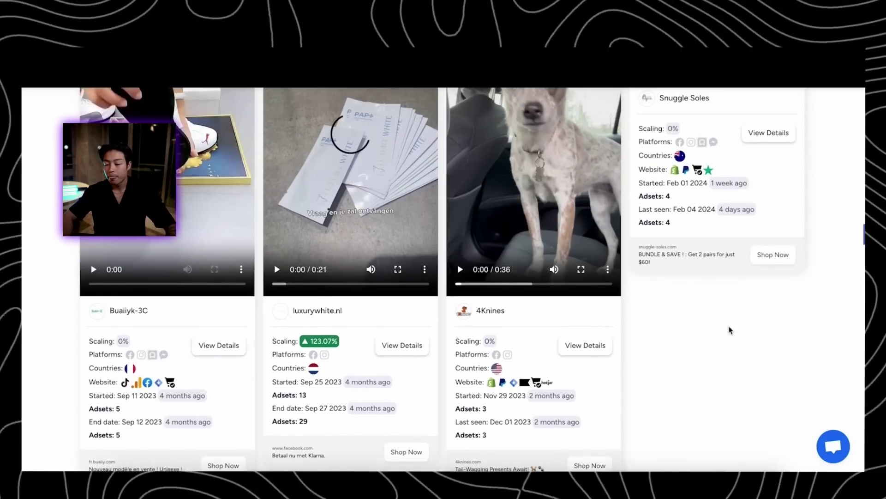
scroll(778, 319, up, 3)
scroll(778, 322, up, 1)
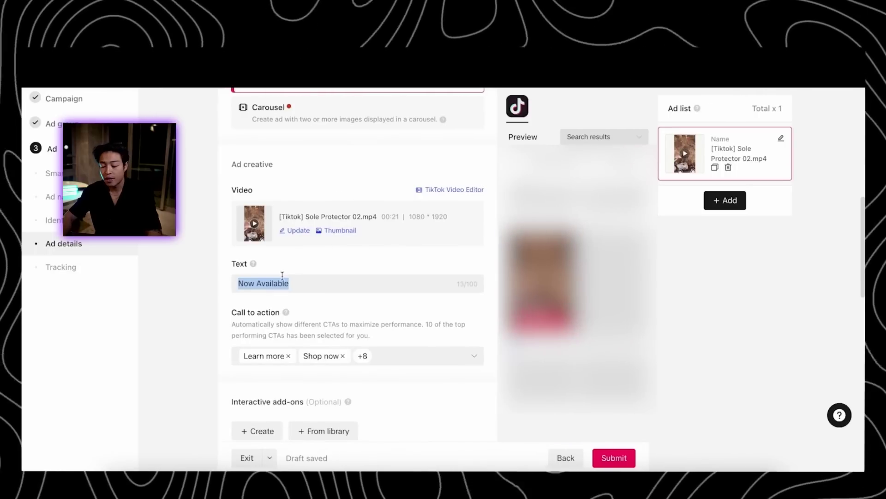
Replace the ad text 'Now Available' with 'Get Yours Today!'
click(282, 280)
key(ctrl+a)
text(Get)
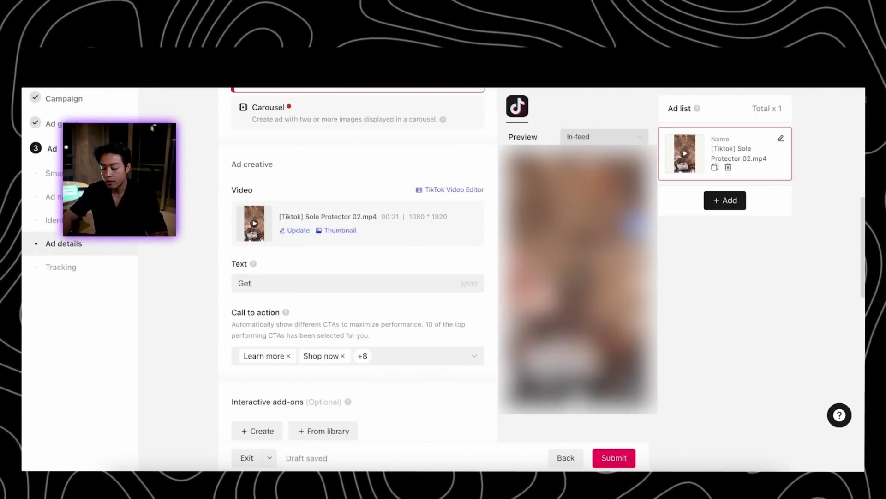
text( Yours Today!)
Set the destination URL to the Shield Sneak sole protector product page
scroll(425, 356, down, 3)
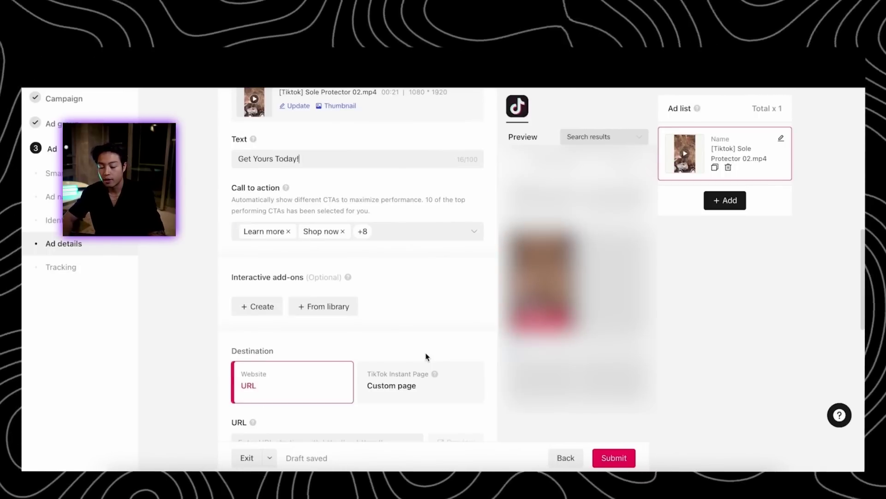
scroll(454, 291, down, 5)
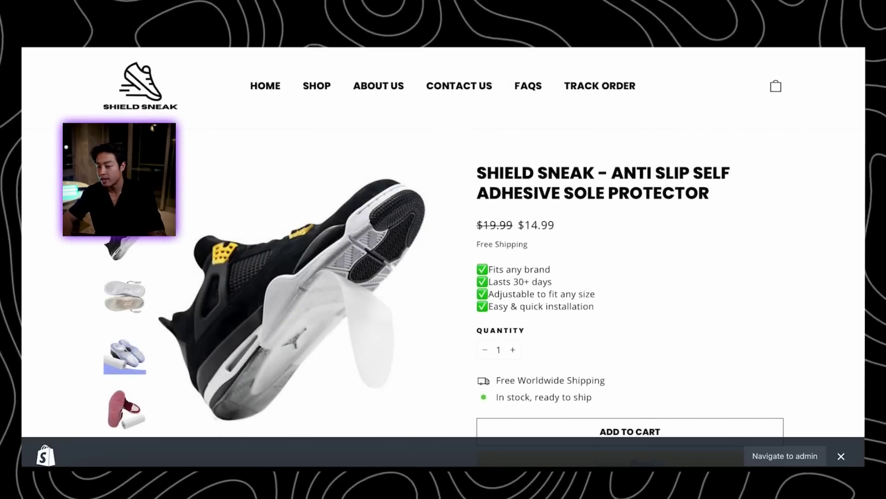
key(super+l)
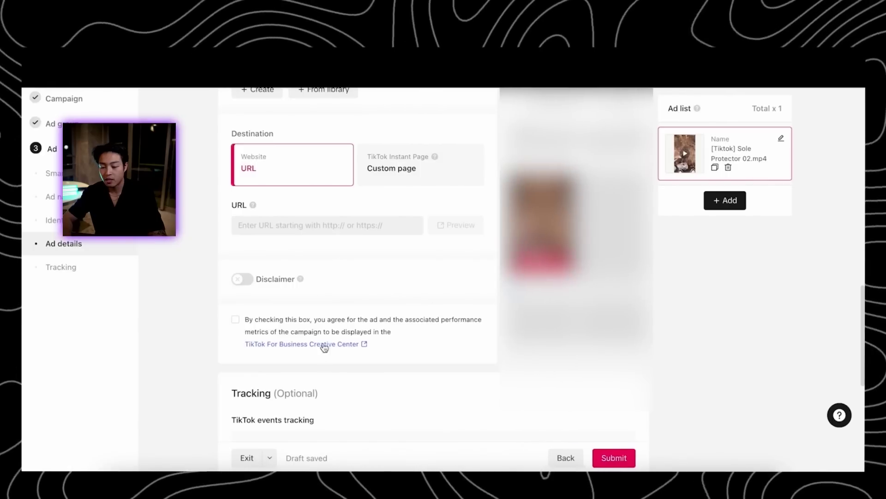
key(super+v)
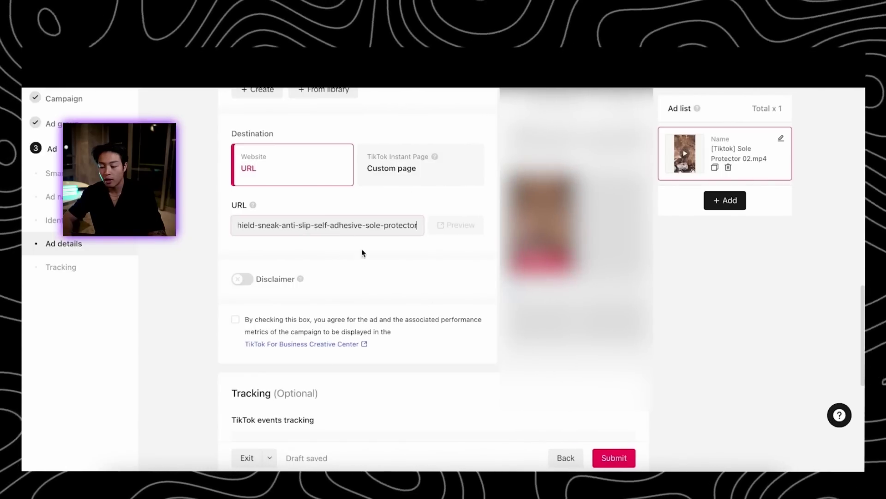
Rename the timestamped first ad to 'Ad #1' and add a second ad to the list
click(362, 253)
scroll(413, 238, down, 5)
scroll(414, 247, up, 9)
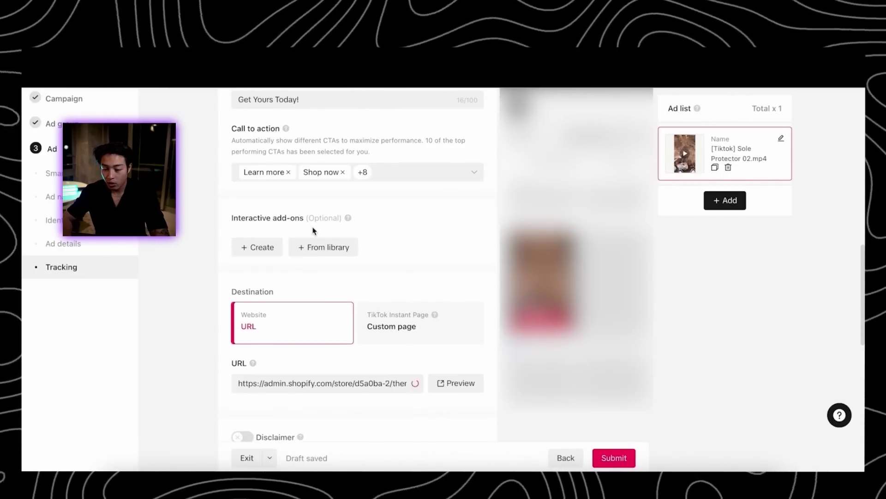
scroll(370, 228, up, 10)
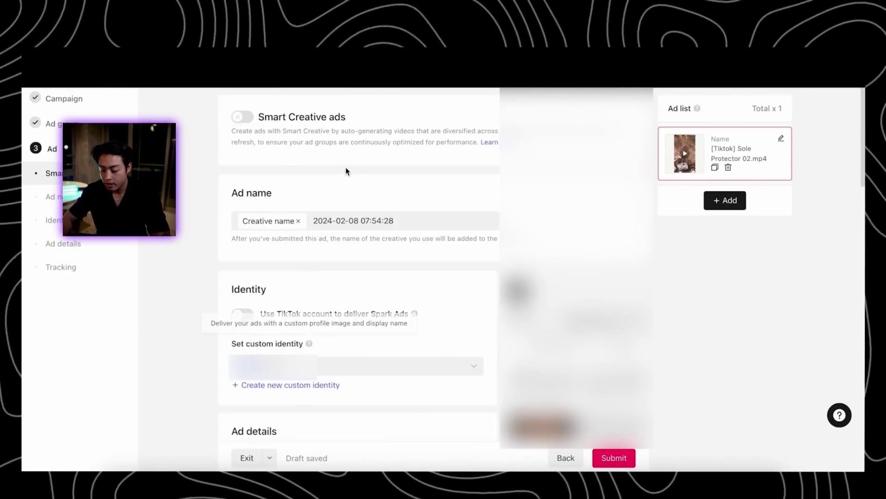
triple_click(360, 222)
text(Ad #1)
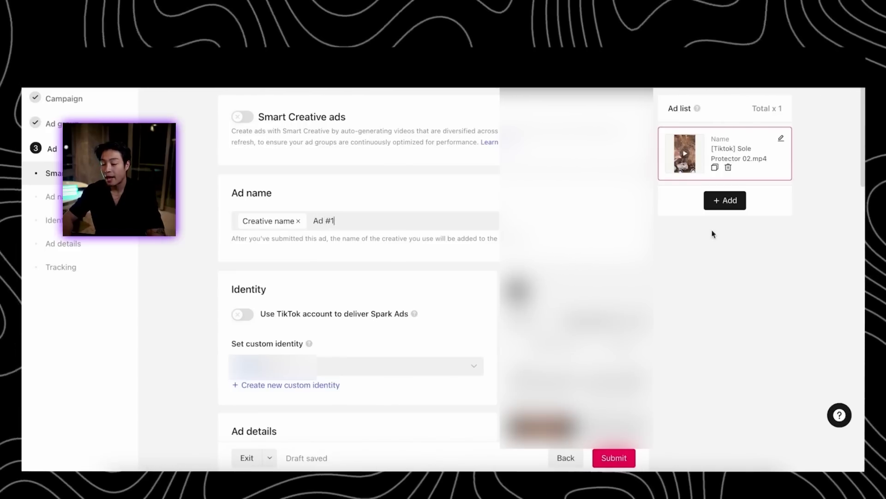
click(725, 200)
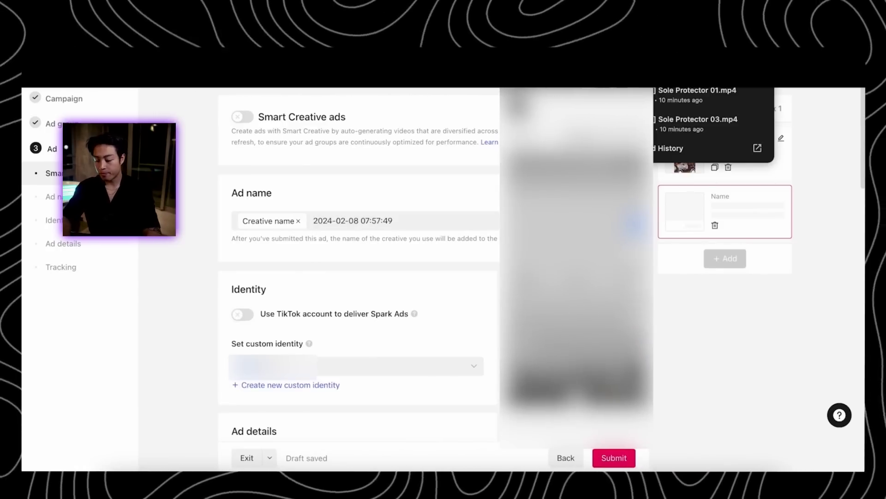
Copy the first ad's text 'Get Yours Today!' into the second ad's Text field
scroll(380, 356, down, 7)
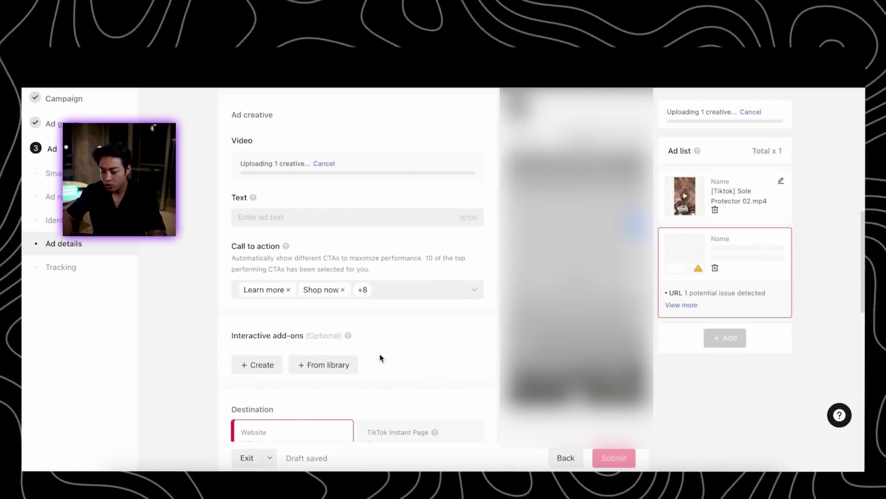
triple_click(272, 234)
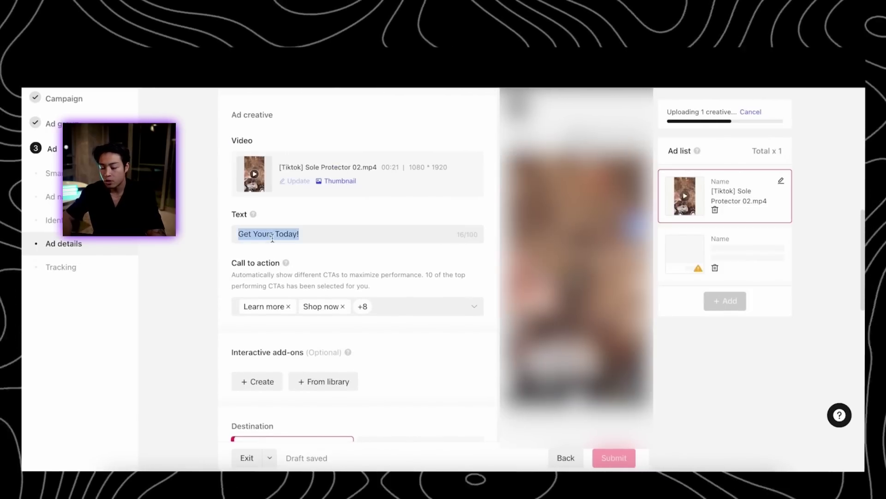
scroll(355, 232, up, 1)
click(355, 237)
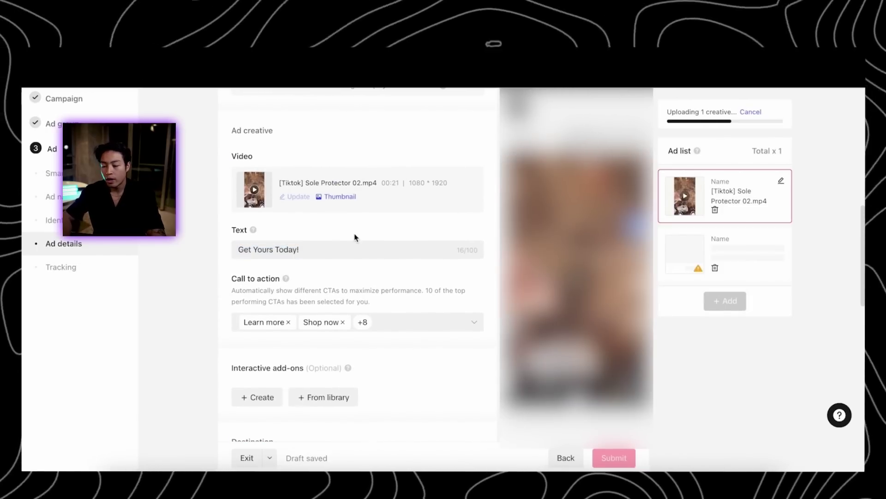
click(739, 247)
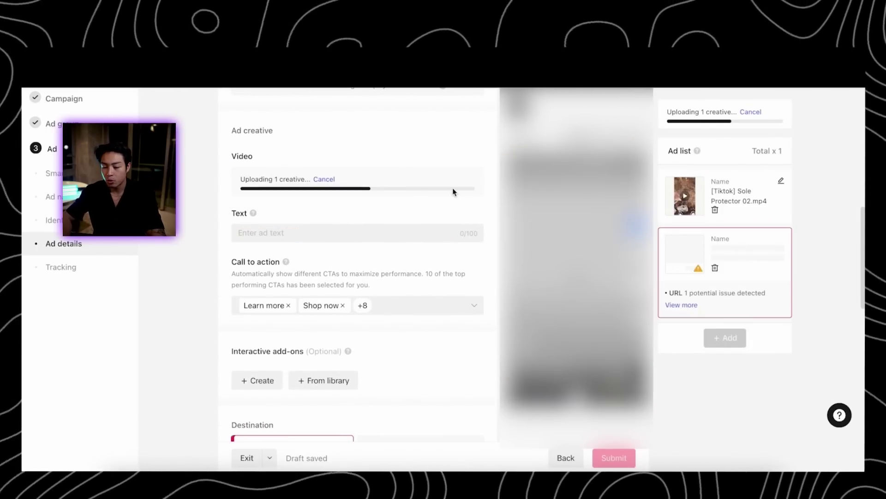
click(325, 226)
text(Get Yours Today!)
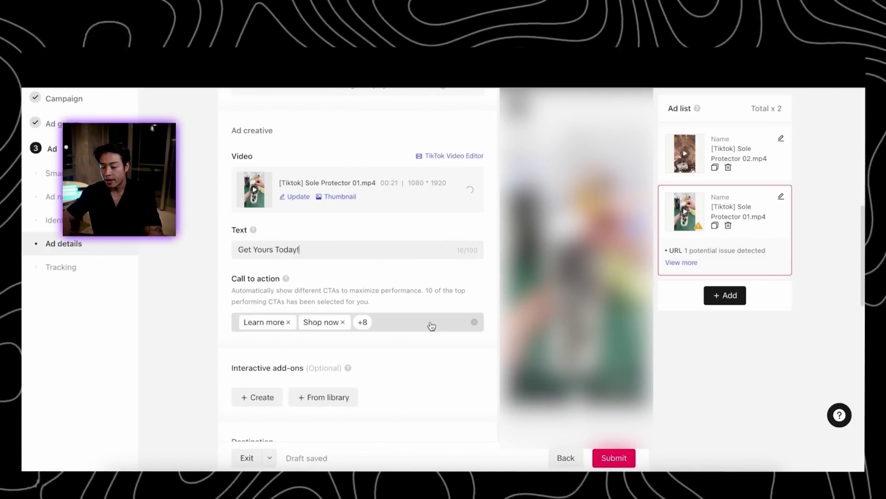
Review the Sole Protector 02 ad, then the Sole Protector 01 ad's URL issue
scroll(354, 386, down, 1)
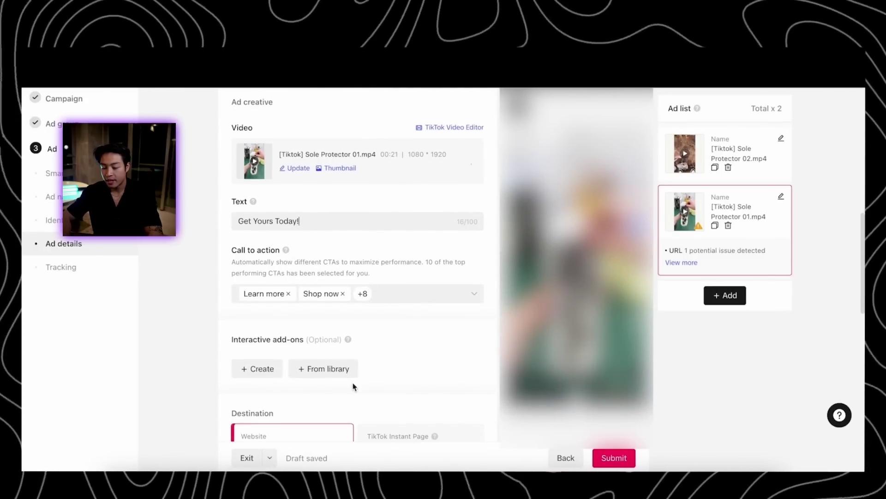
click(724, 149)
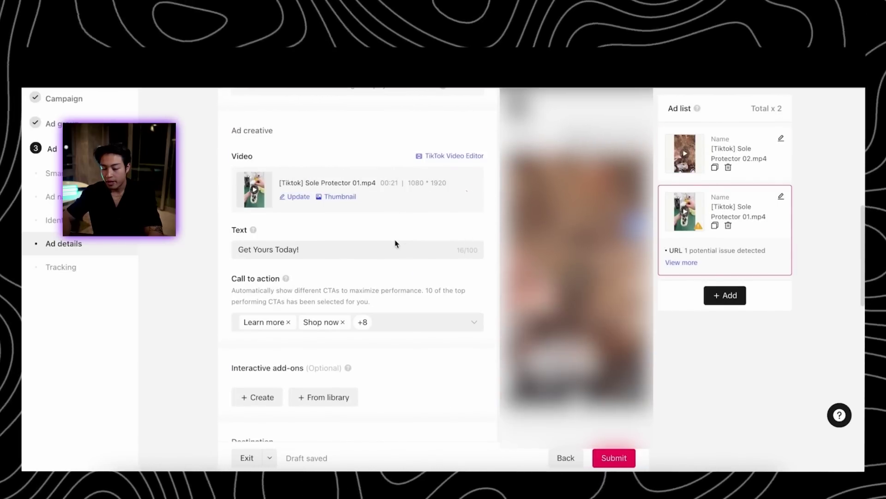
scroll(372, 357, down, 1)
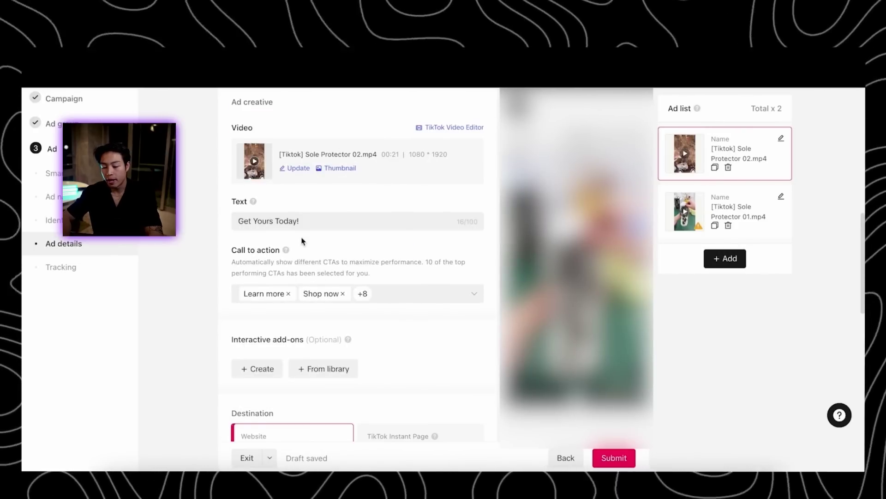
click(697, 229)
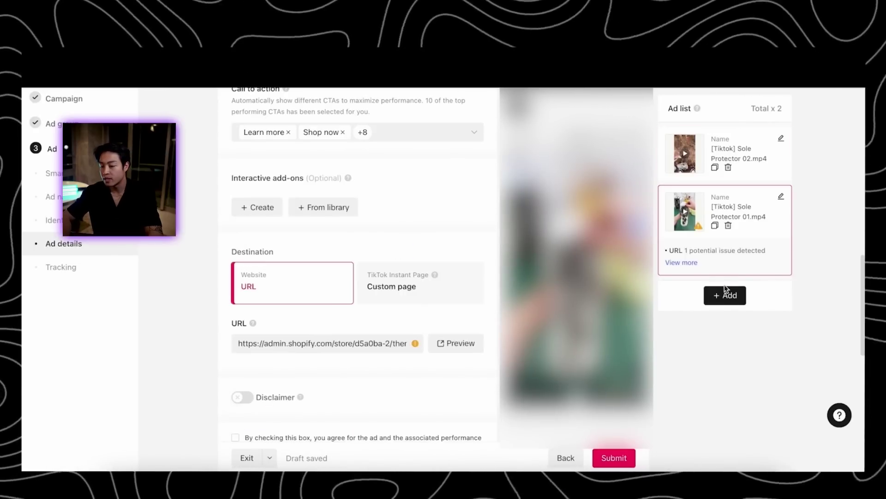
Add a third ad and upload a video for it from the library
click(726, 291)
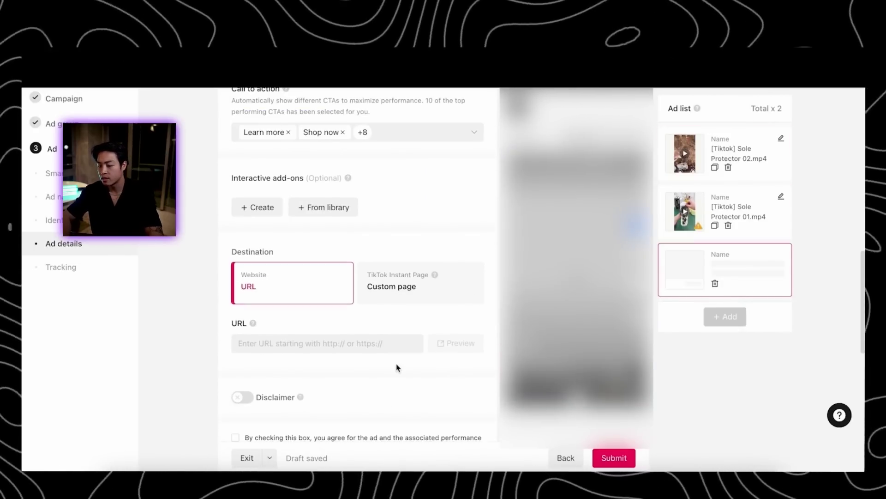
scroll(397, 367, down, 6)
scroll(397, 367, up, 9)
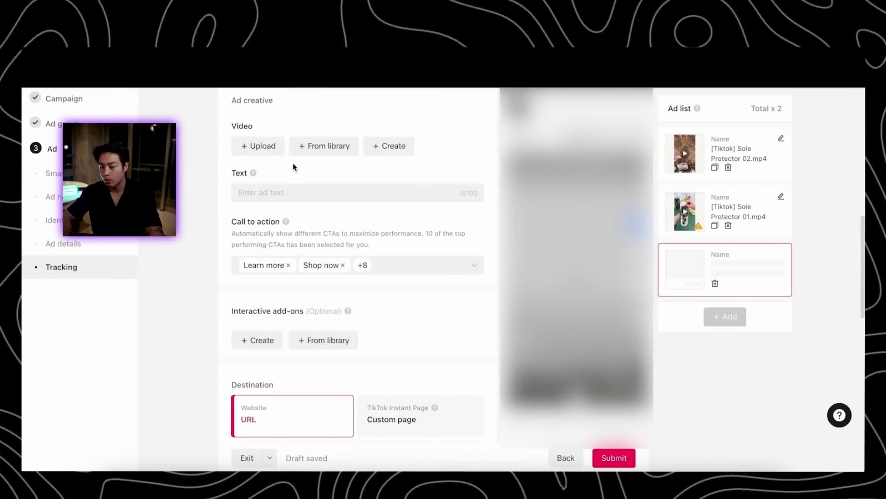
click(329, 146)
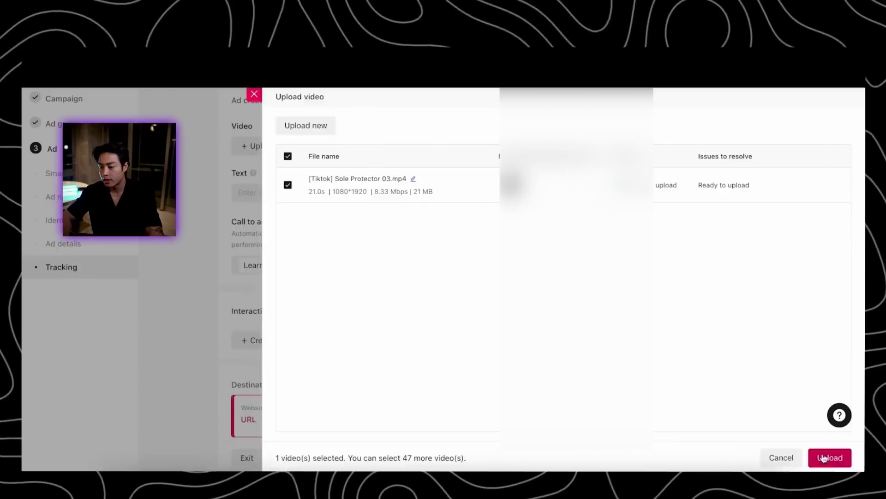
click(828, 457)
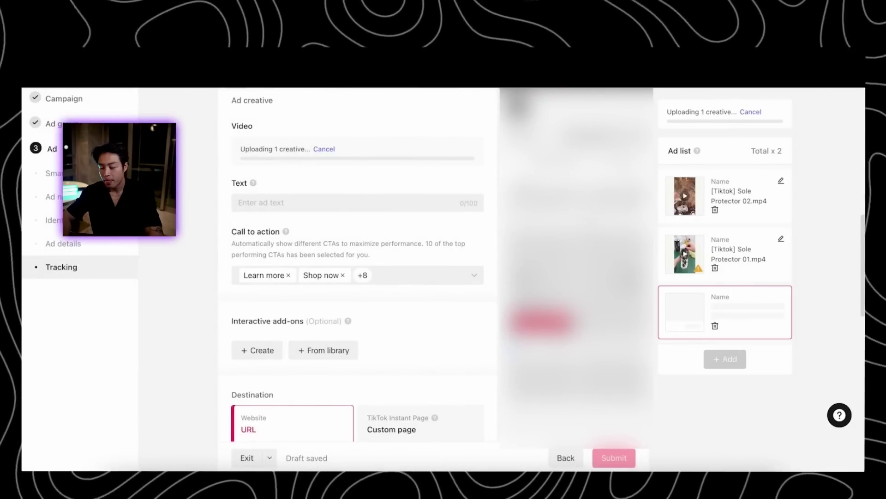
Check each of the three ads' settings, including the third ad's URL issue
scroll(429, 320, down, 1)
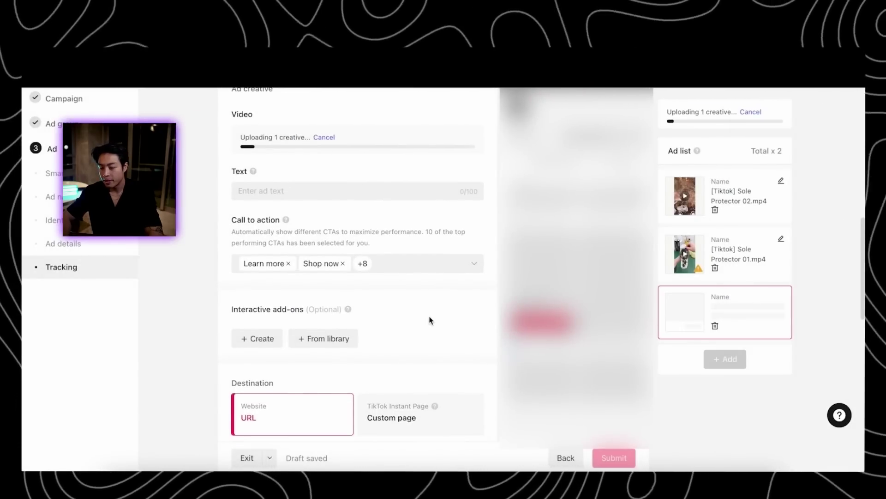
click(729, 191)
triple_click(276, 205)
scroll(350, 300, down, 5)
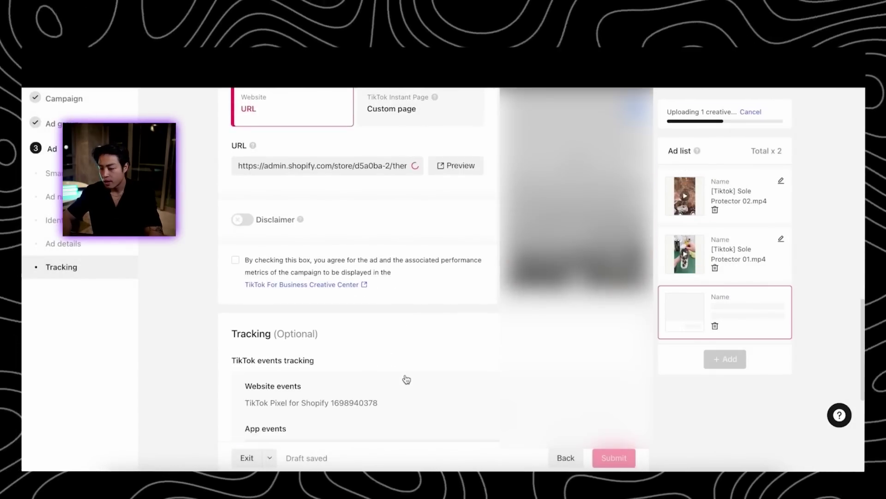
scroll(405, 380, up, 2)
click(718, 185)
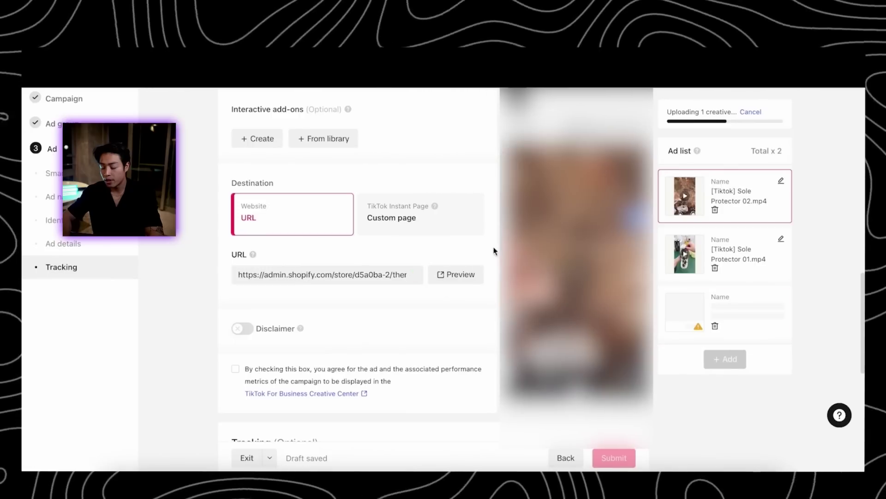
click(739, 248)
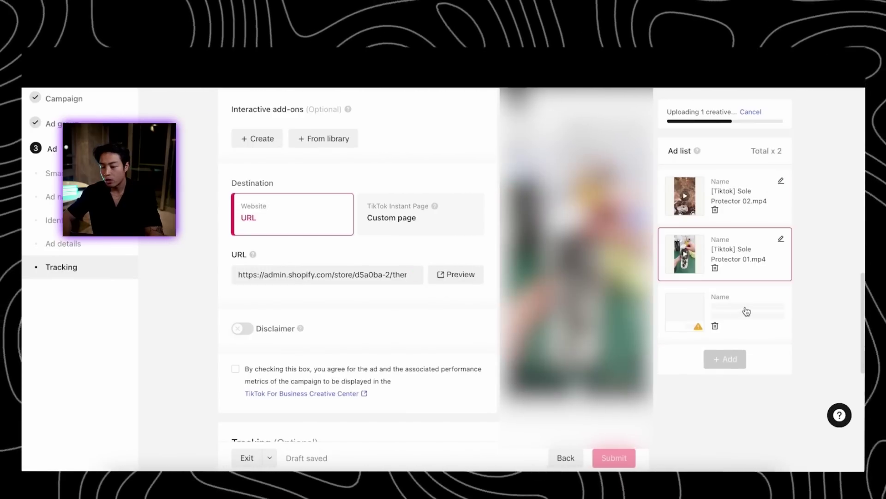
click(746, 312)
click(749, 212)
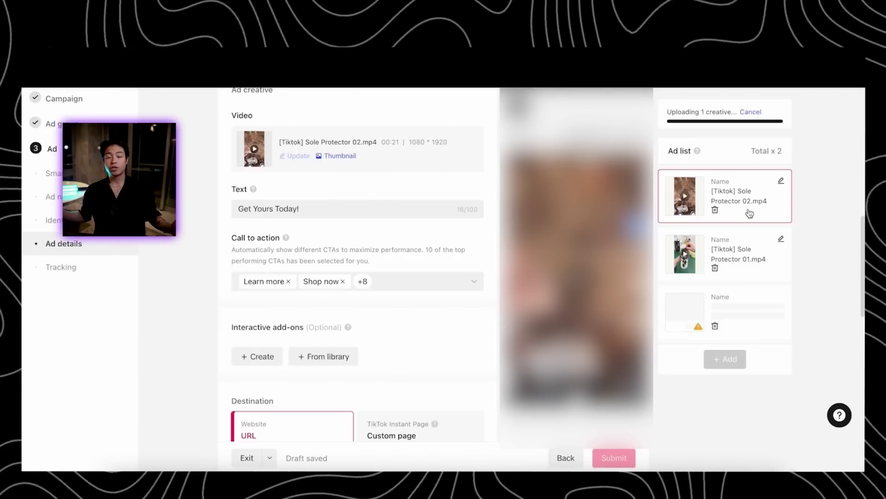